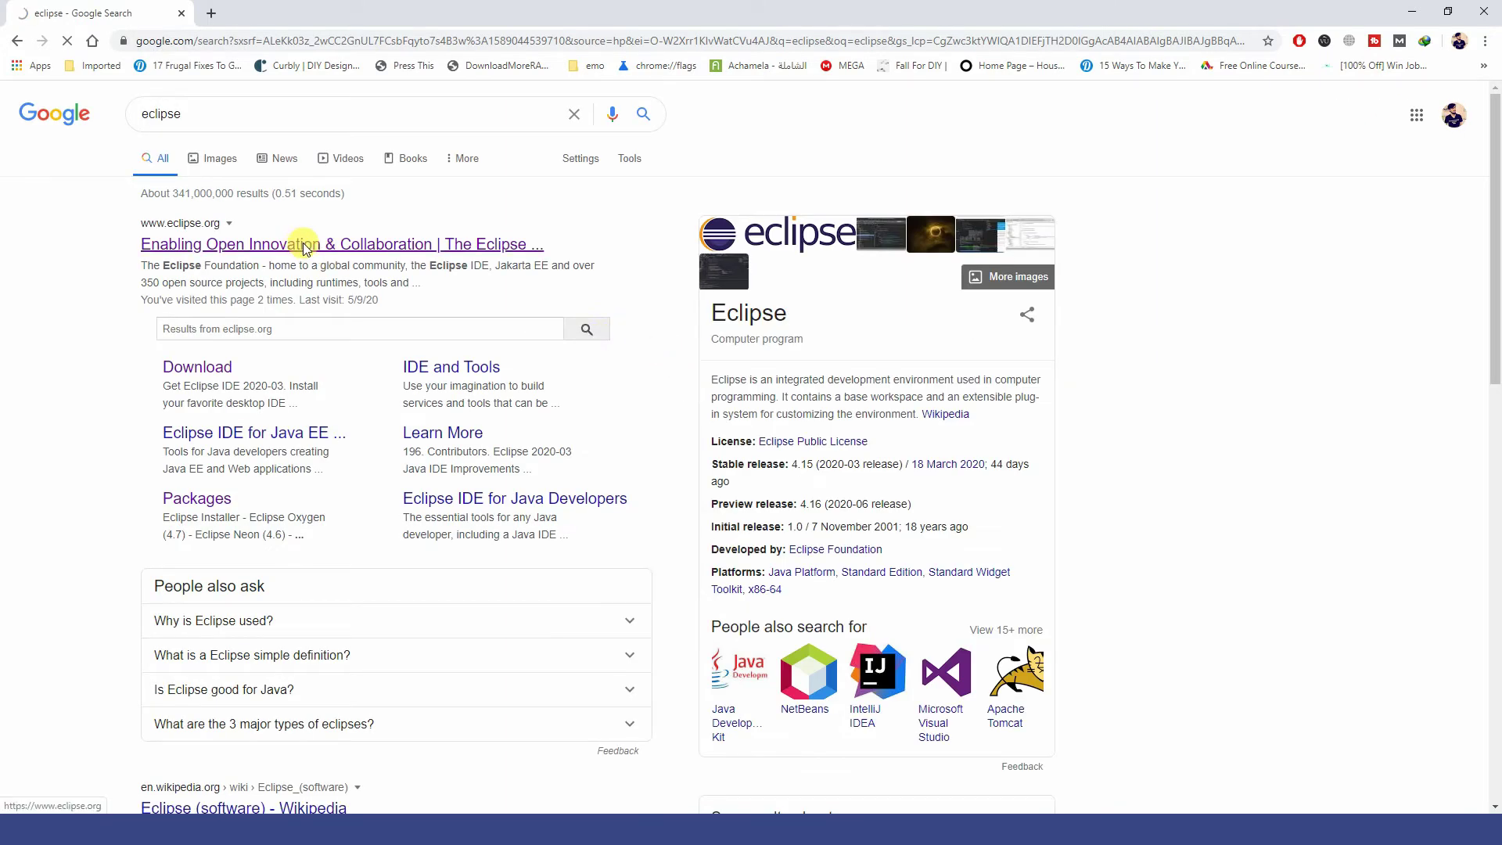
Open the Eclipse Foundation site from the search results and go to its downloads page.
left_click(303, 243)
left_click(1131, 133)
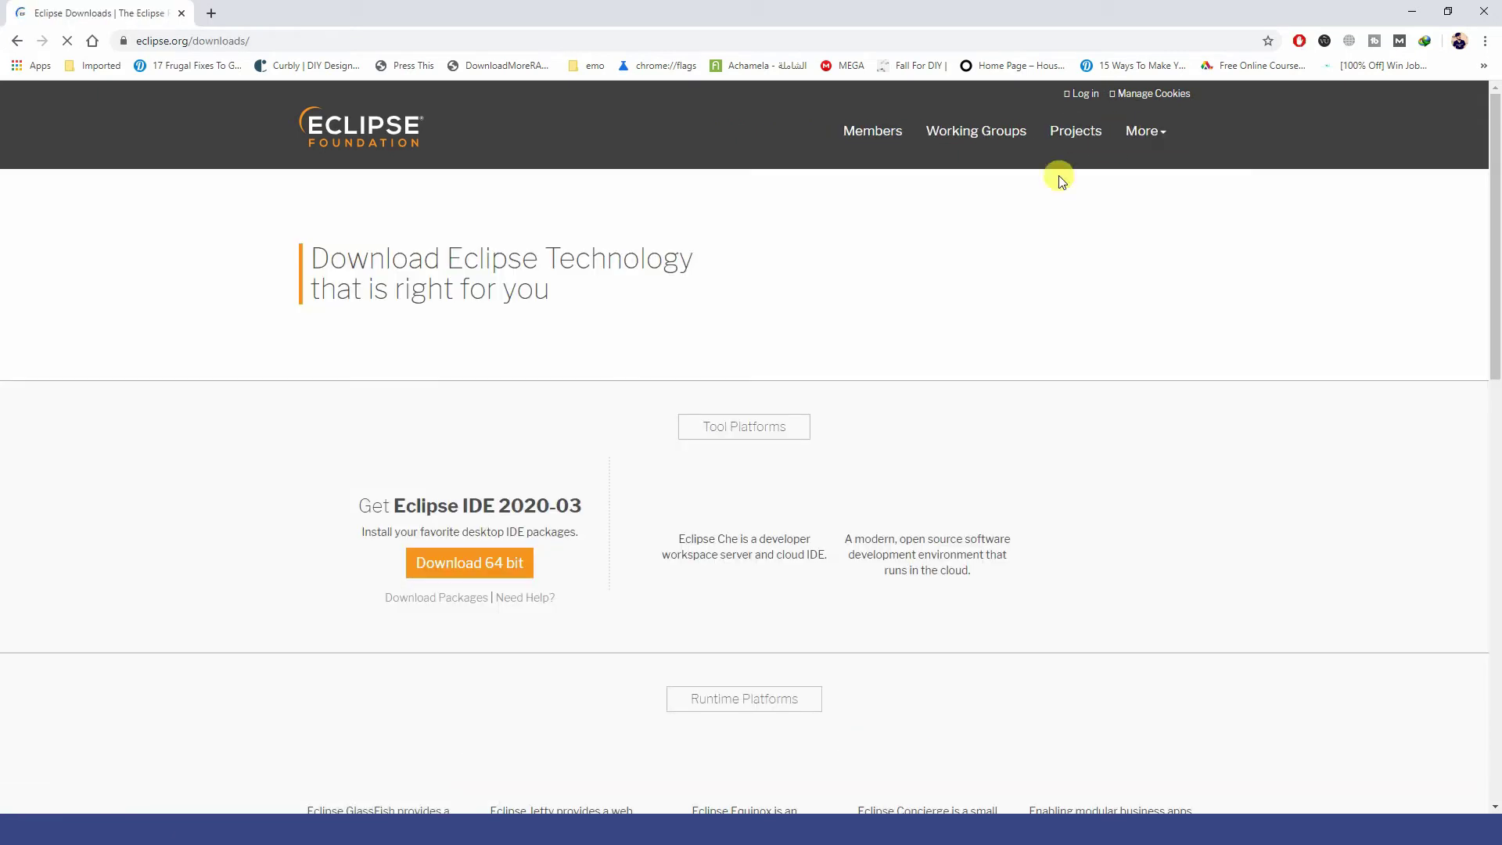
scroll(379, 402, "down", 4)
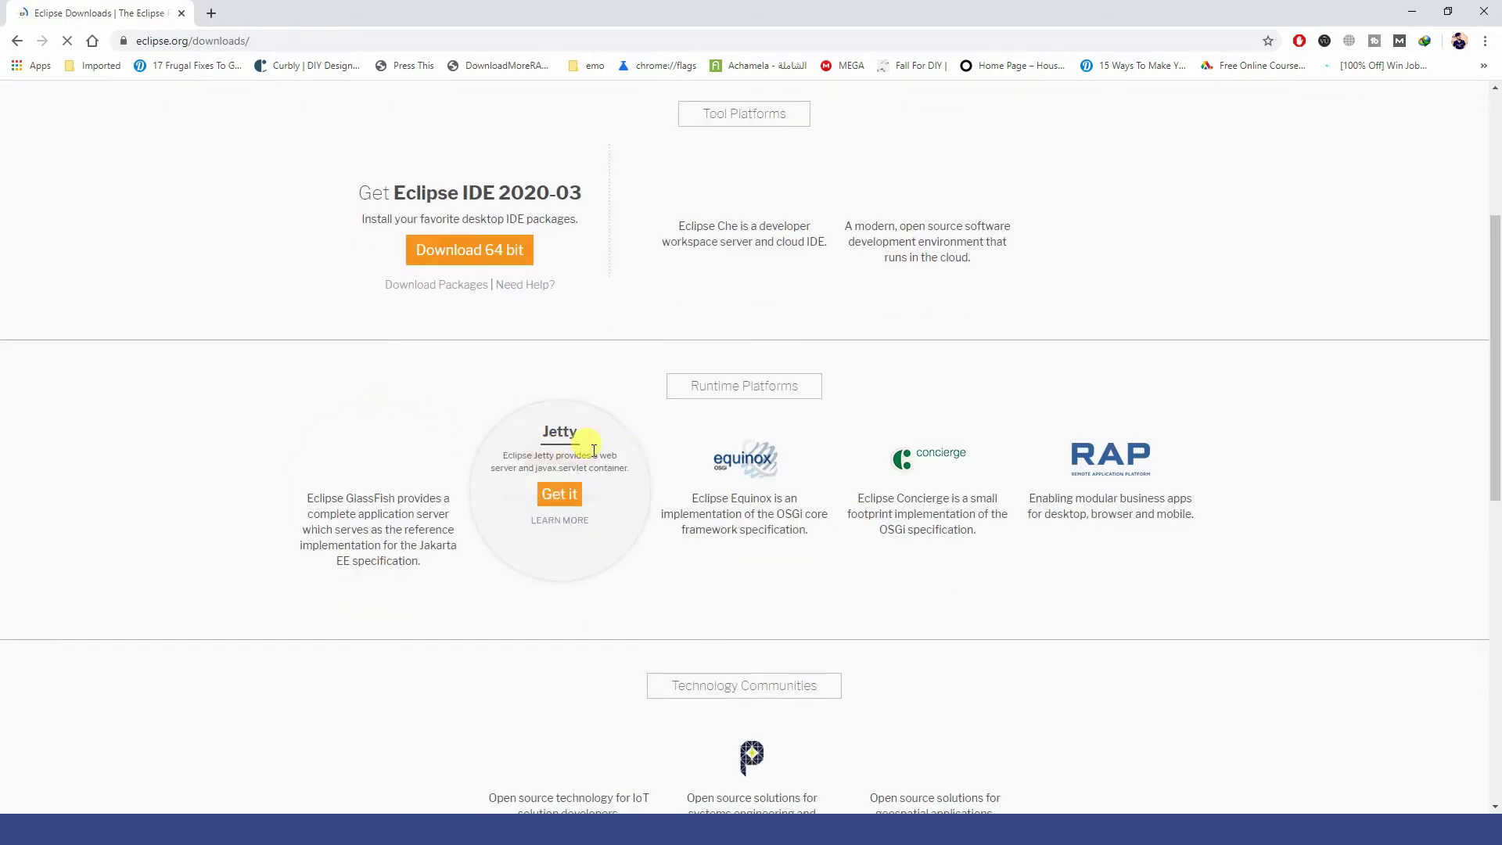
scroll(647, 446, "down", 5)
scroll(510, 328, "up", 9)
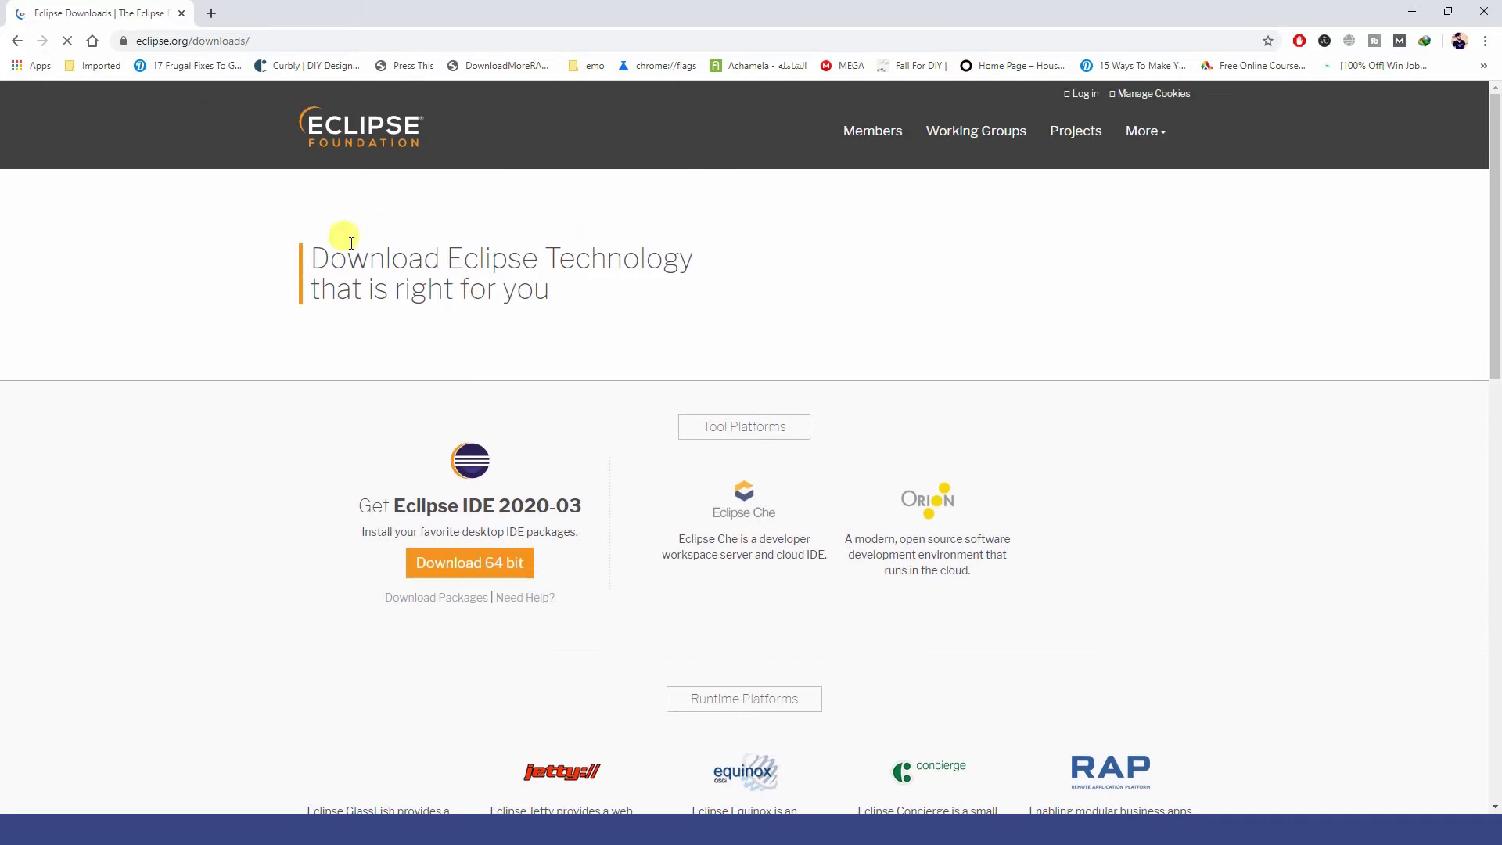
Reopen the eclipse search results in a separate tab and open the Java EE and Java Developers package pages in their own tabs.
right_click(19, 42)
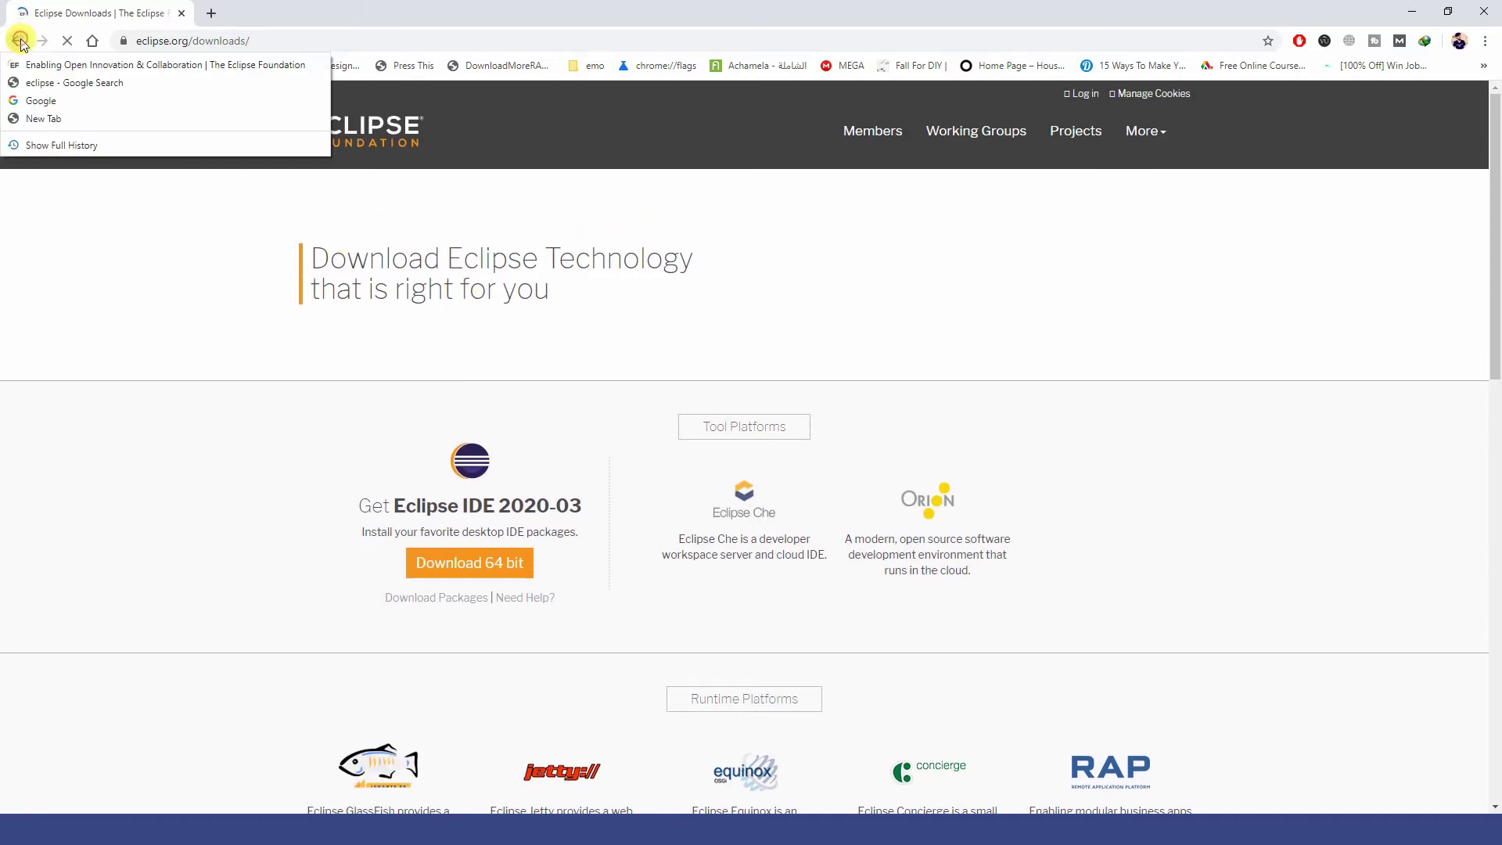
middle_click(70, 87)
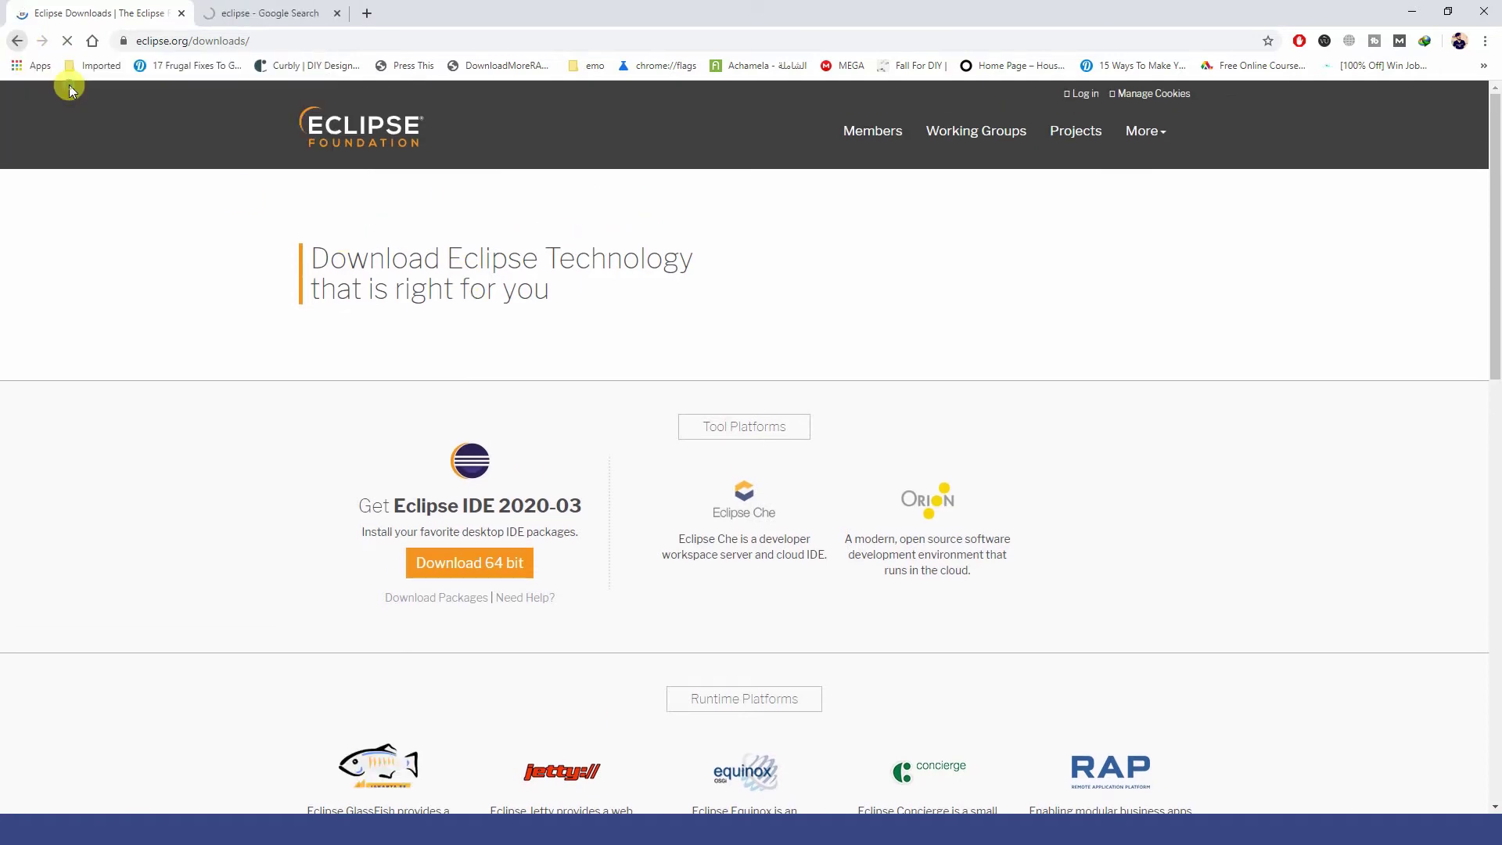
left_click(274, 13)
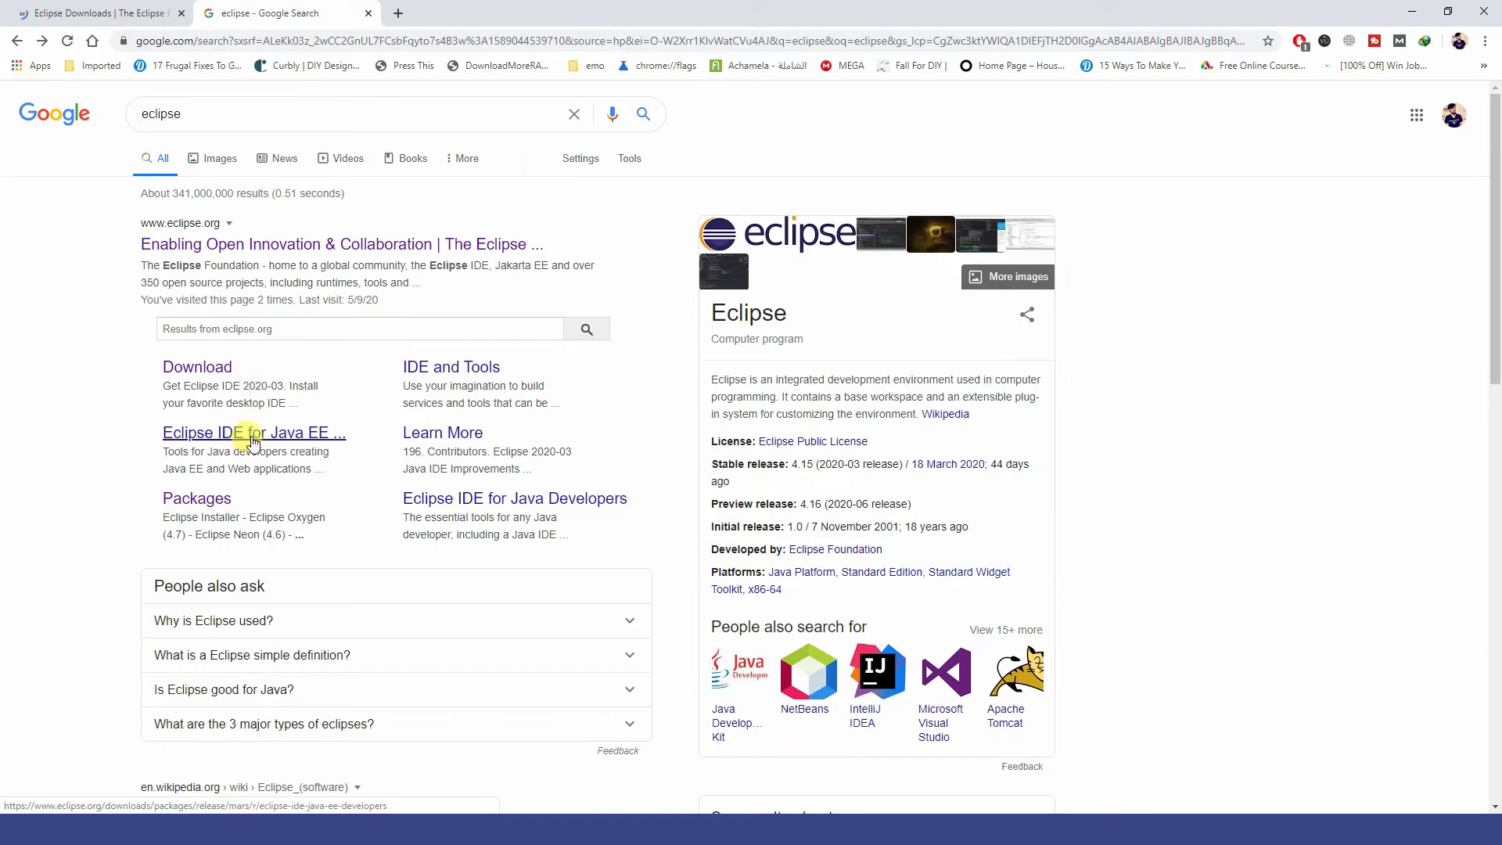
left_click(252, 442)
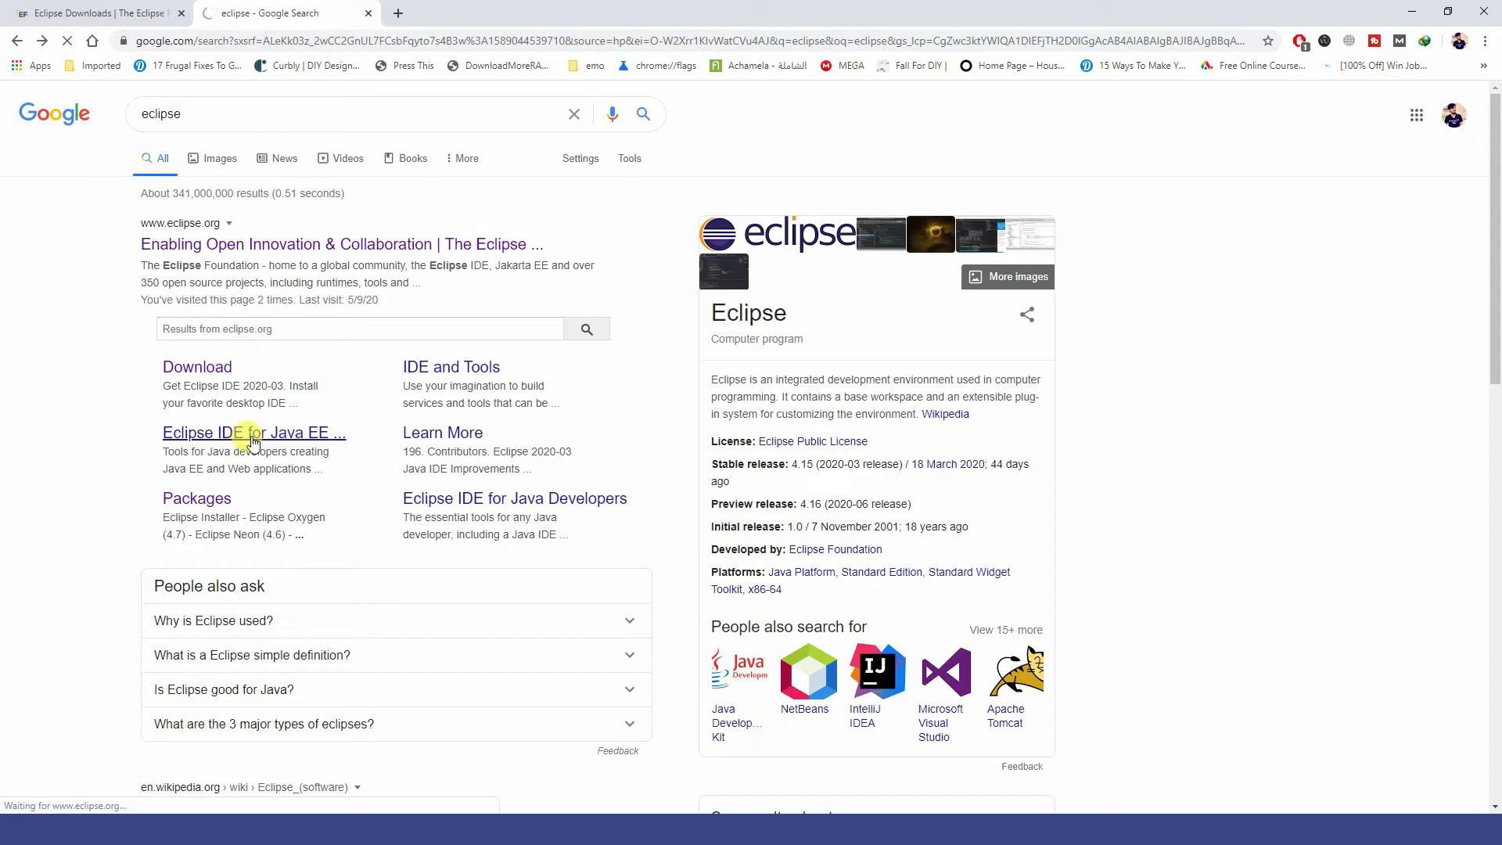
right_click(458, 501)
left_click(487, 515)
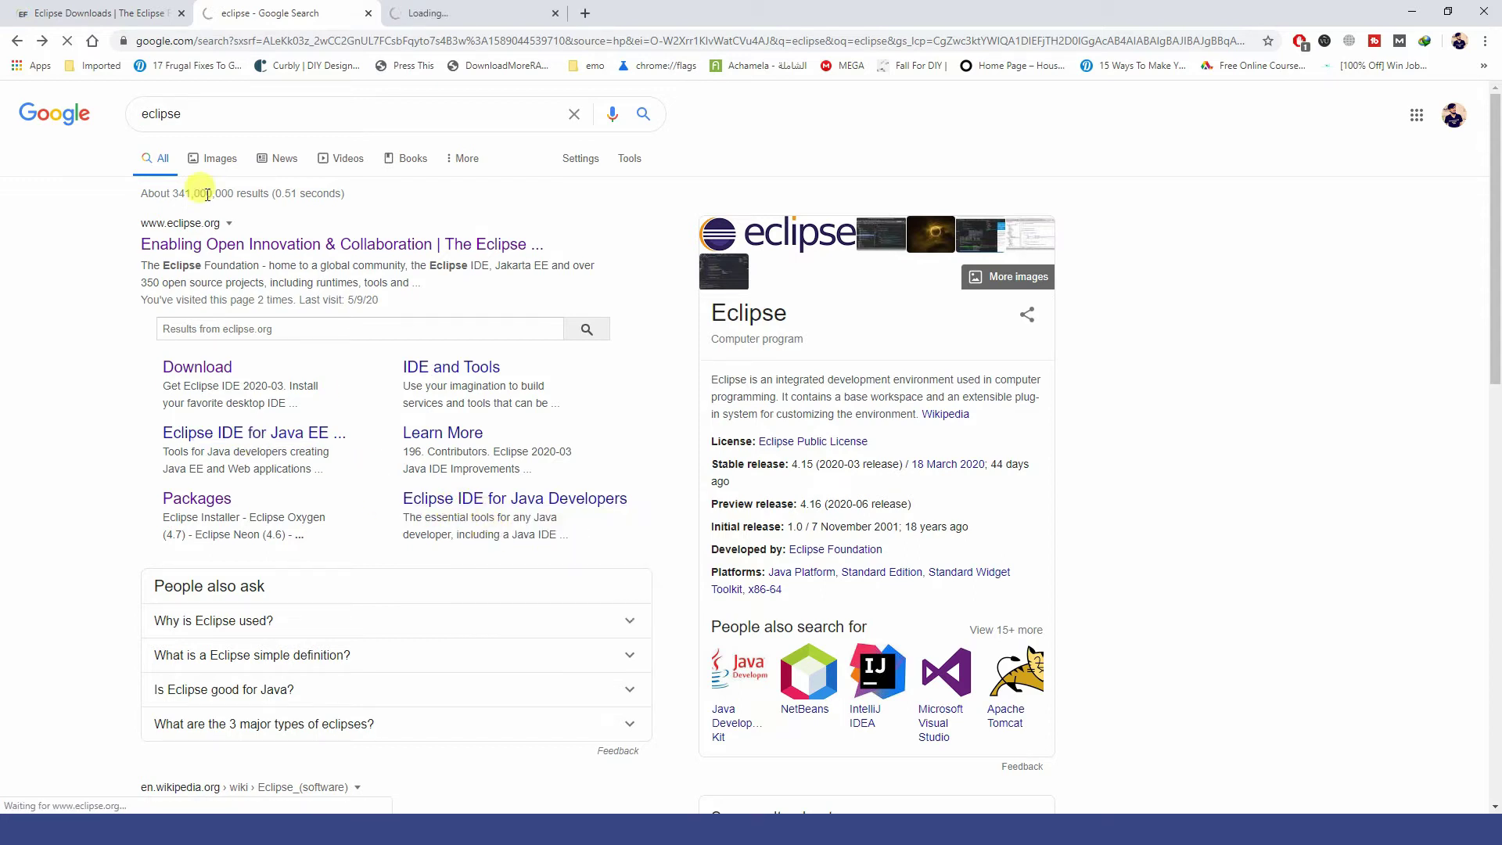
Look through the Eclipse IDE for Java Developers and Java EE Developers package pages.
left_click(494, 11)
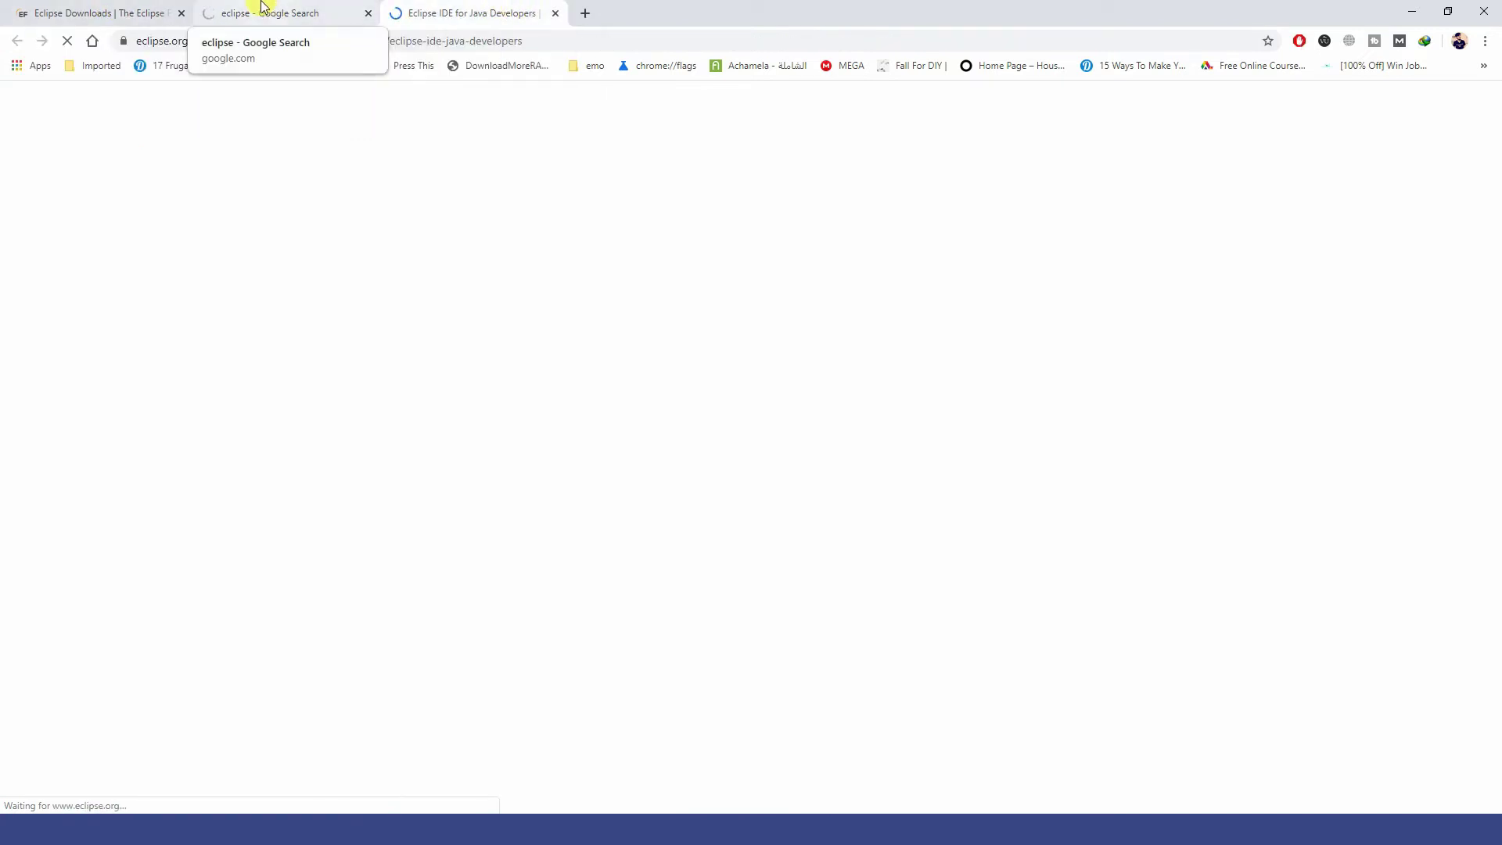
left_click(262, 10)
left_click(107, 9)
left_click(444, 9)
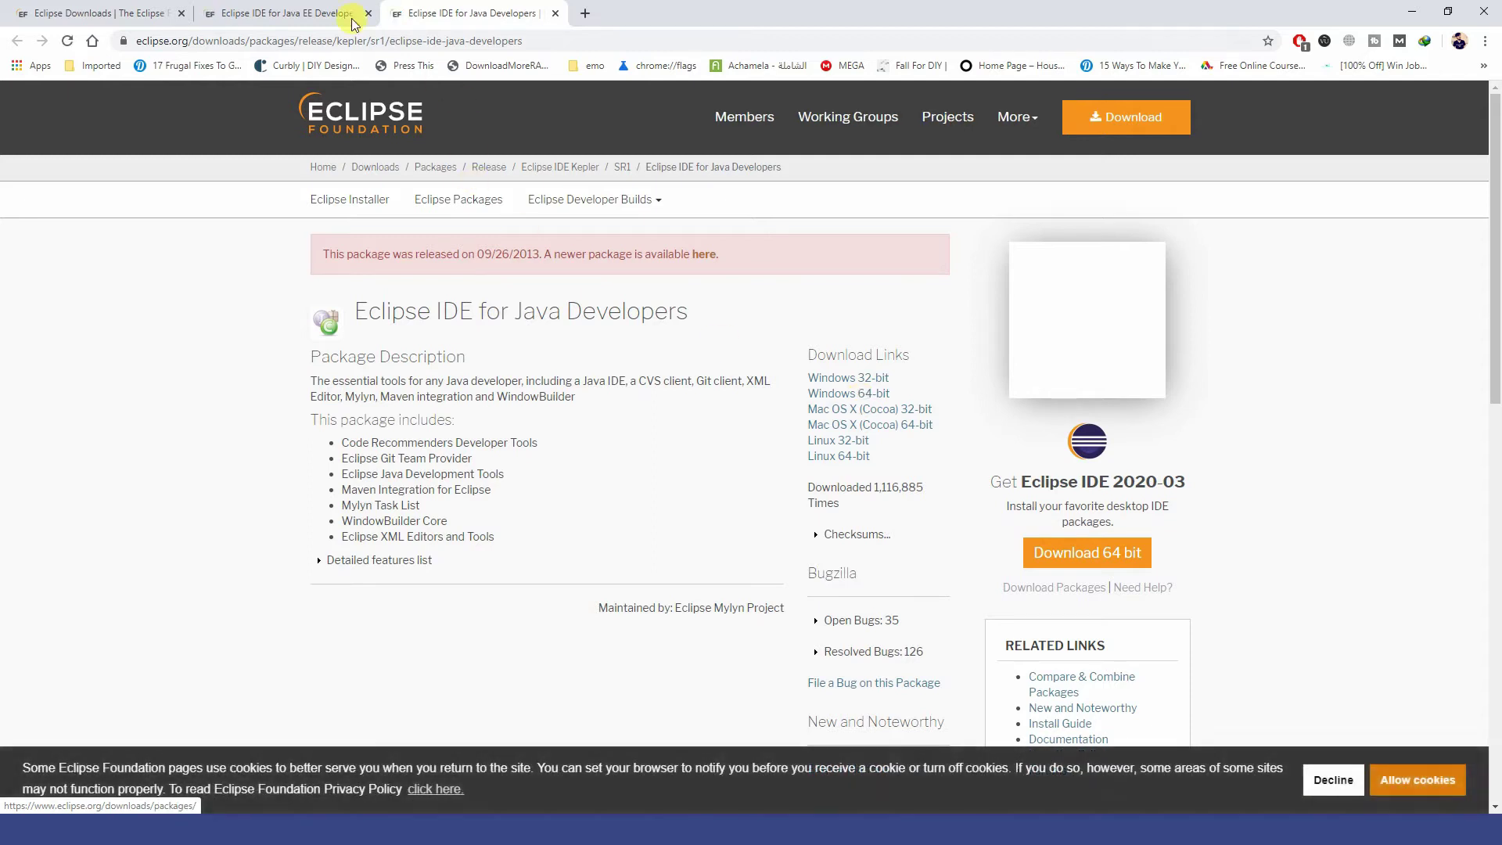
key("ctrl+shift+Tab")
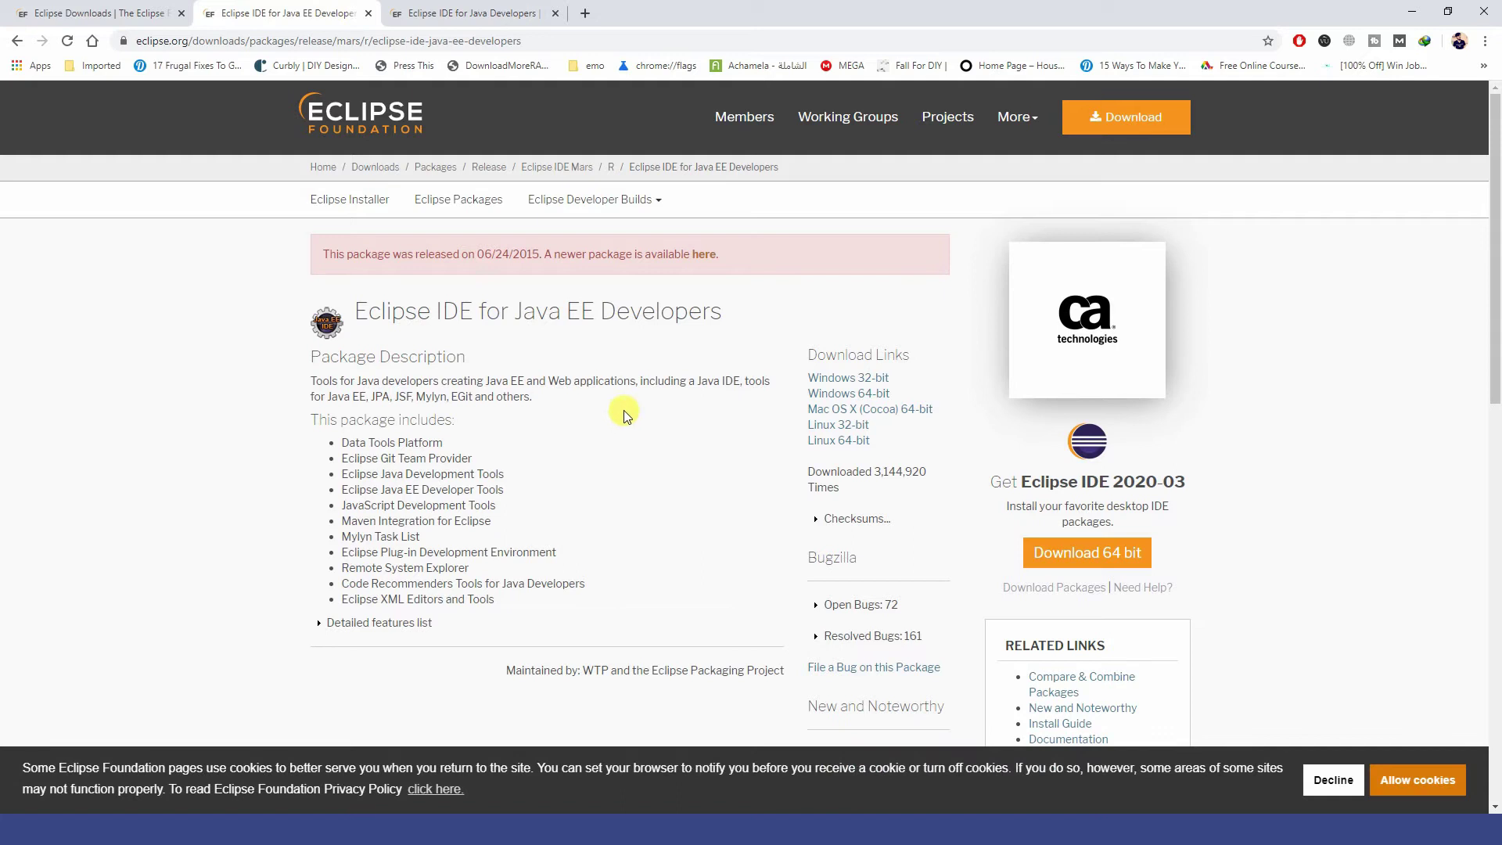
Return to the Eclipse downloads page and request the 64-bit Eclipse IDE 2020-03 installer from the offered mirror.
left_click(47, 13)
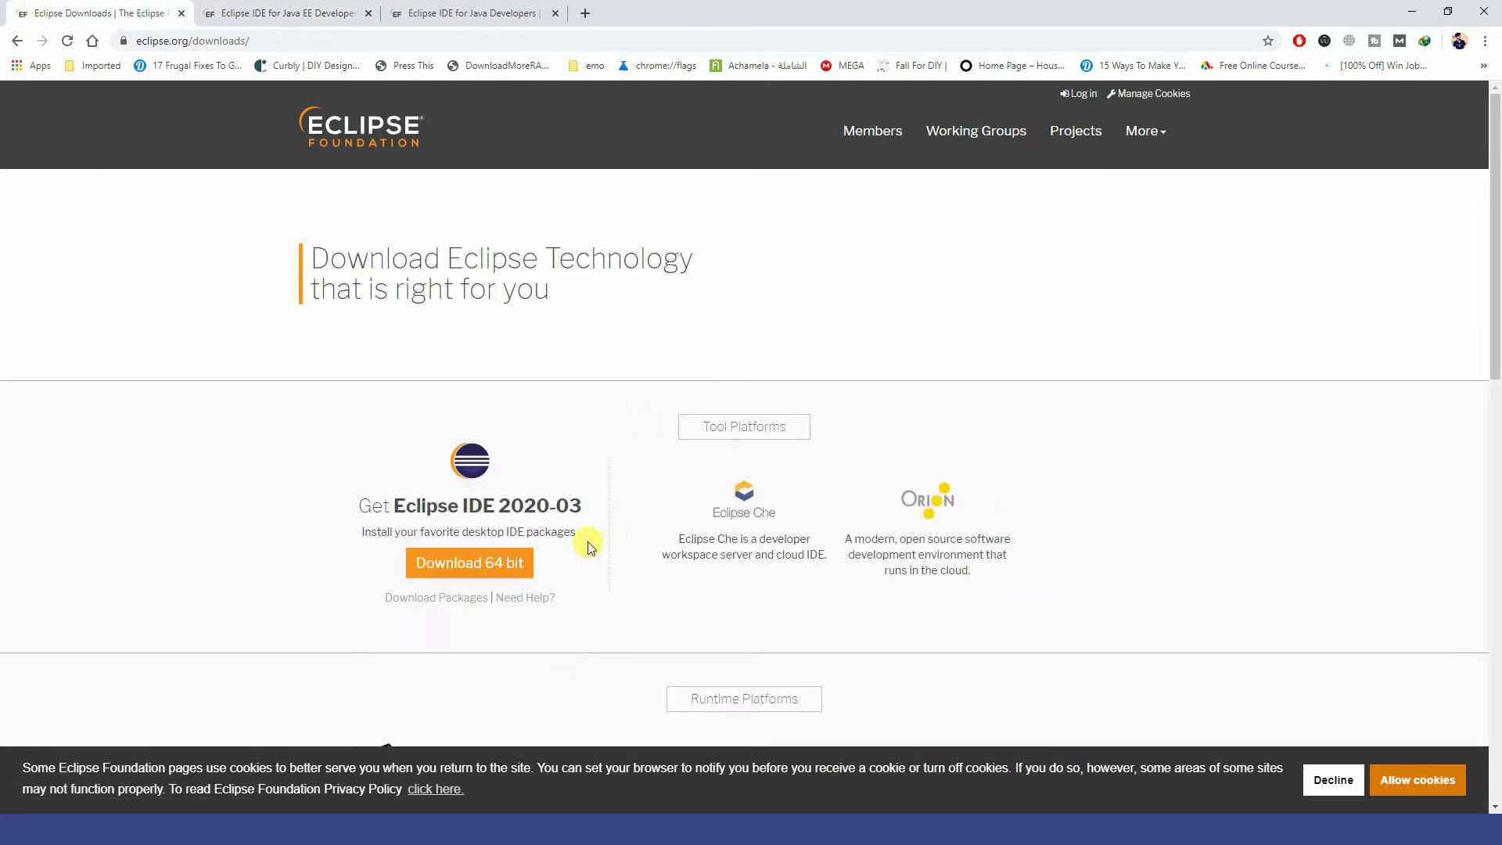
left_click(510, 564)
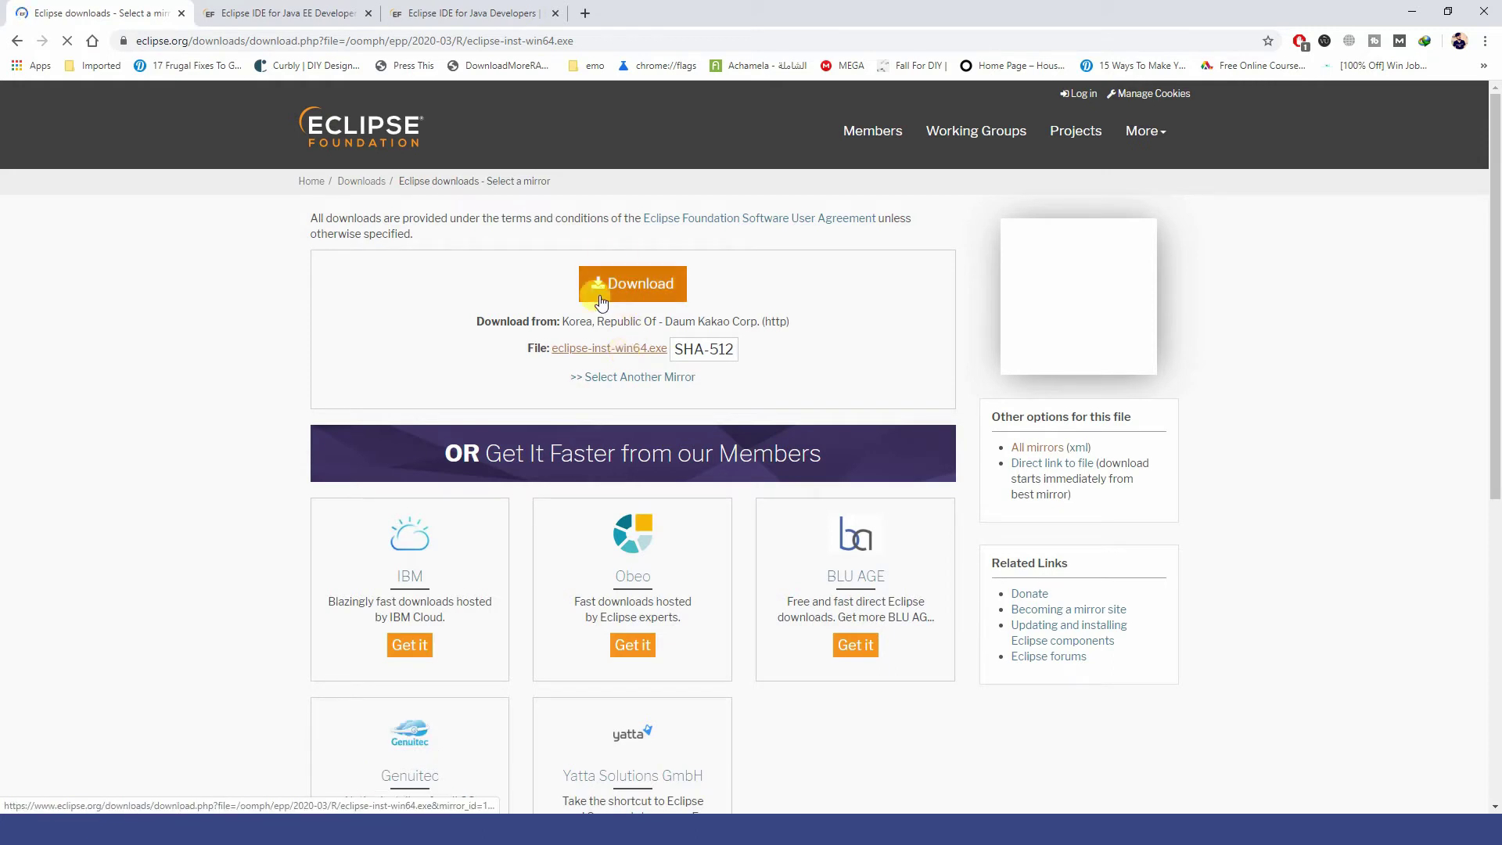
left_click(625, 297)
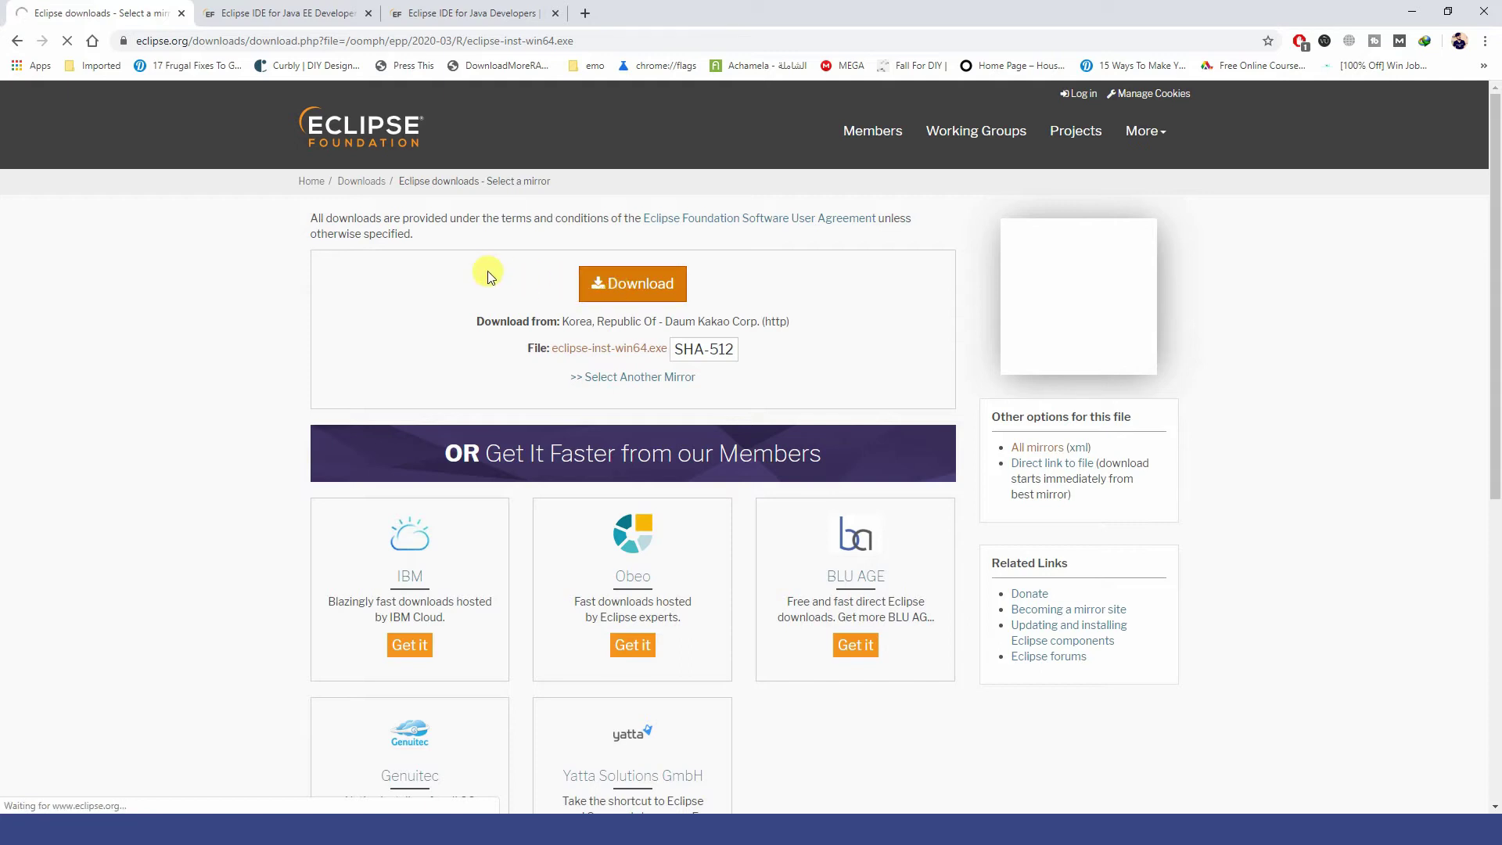
Close the two tabs with the Java Developers and Java EE package pages.
left_click(481, 10)
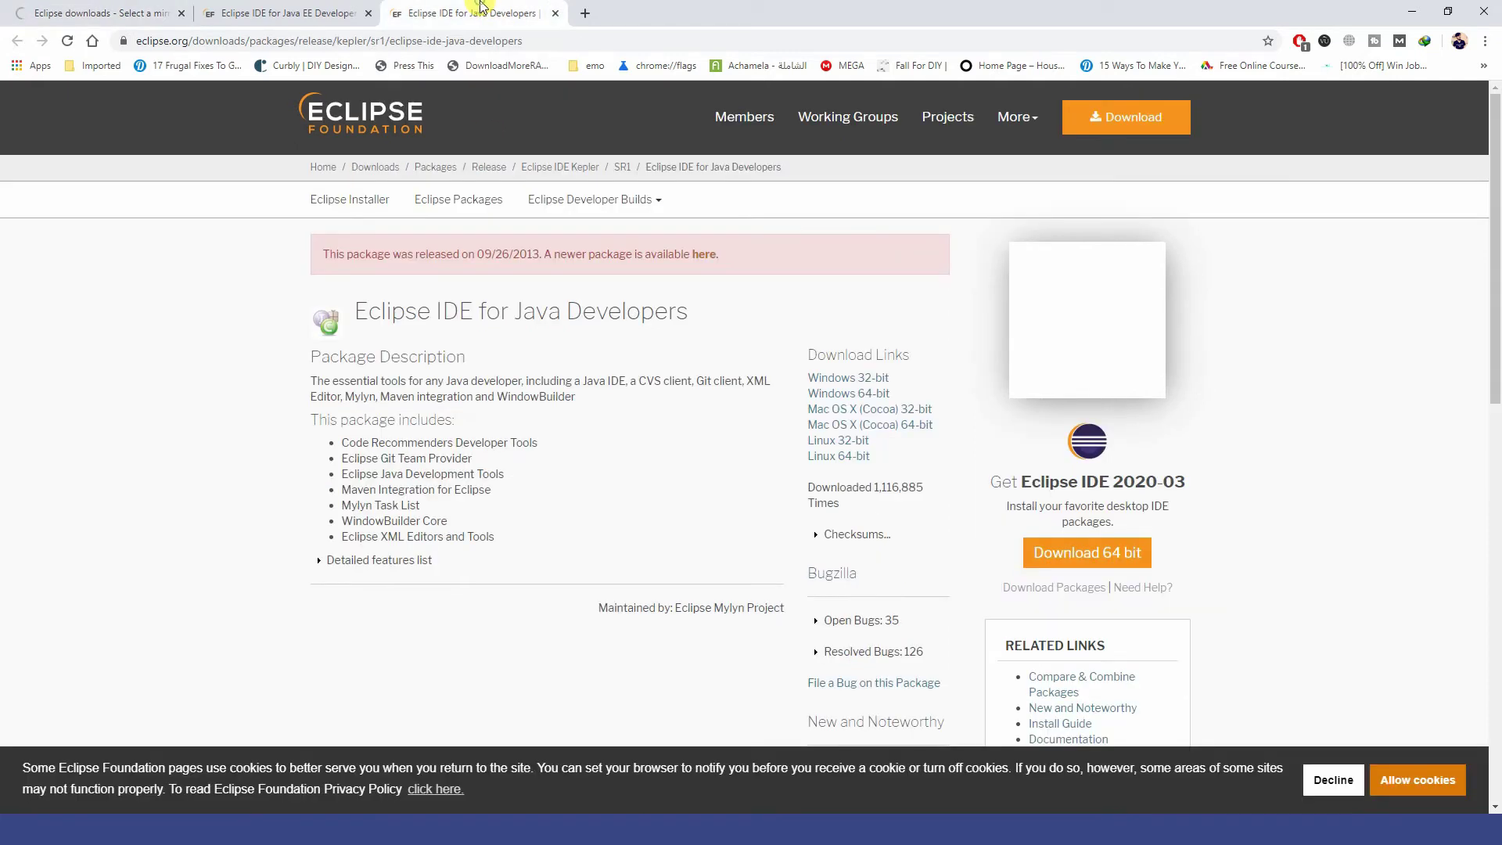
left_click(556, 14)
left_click(370, 13)
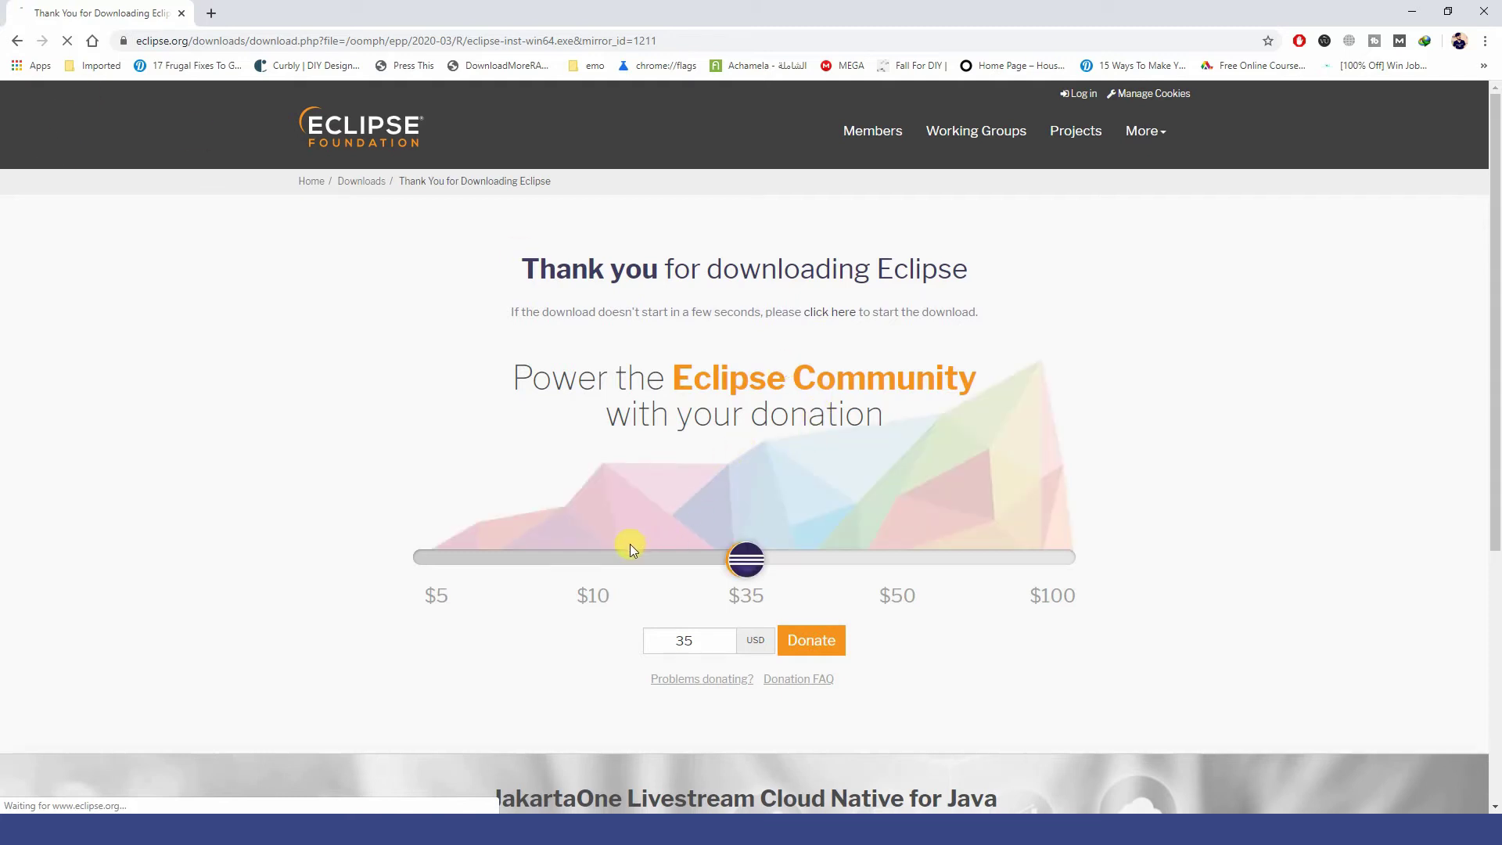
Download the installer manually from the thank-you page as eclipse-inst-win64_3.exe and launch the downloaded file.
left_click(831, 312)
left_click(836, 391)
left_click(825, 391)
type("_3")
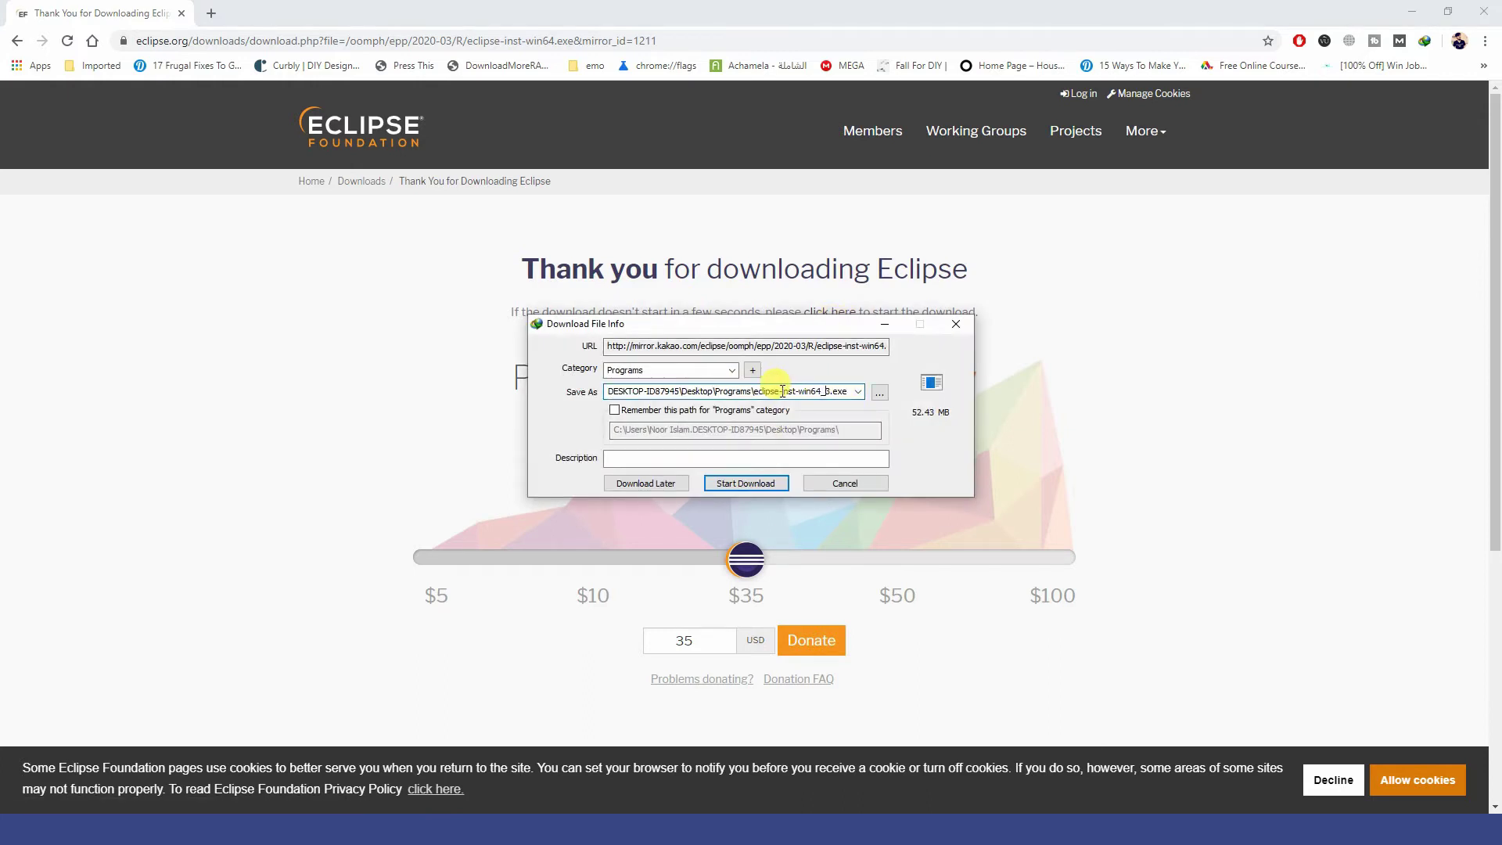
left_click(746, 483)
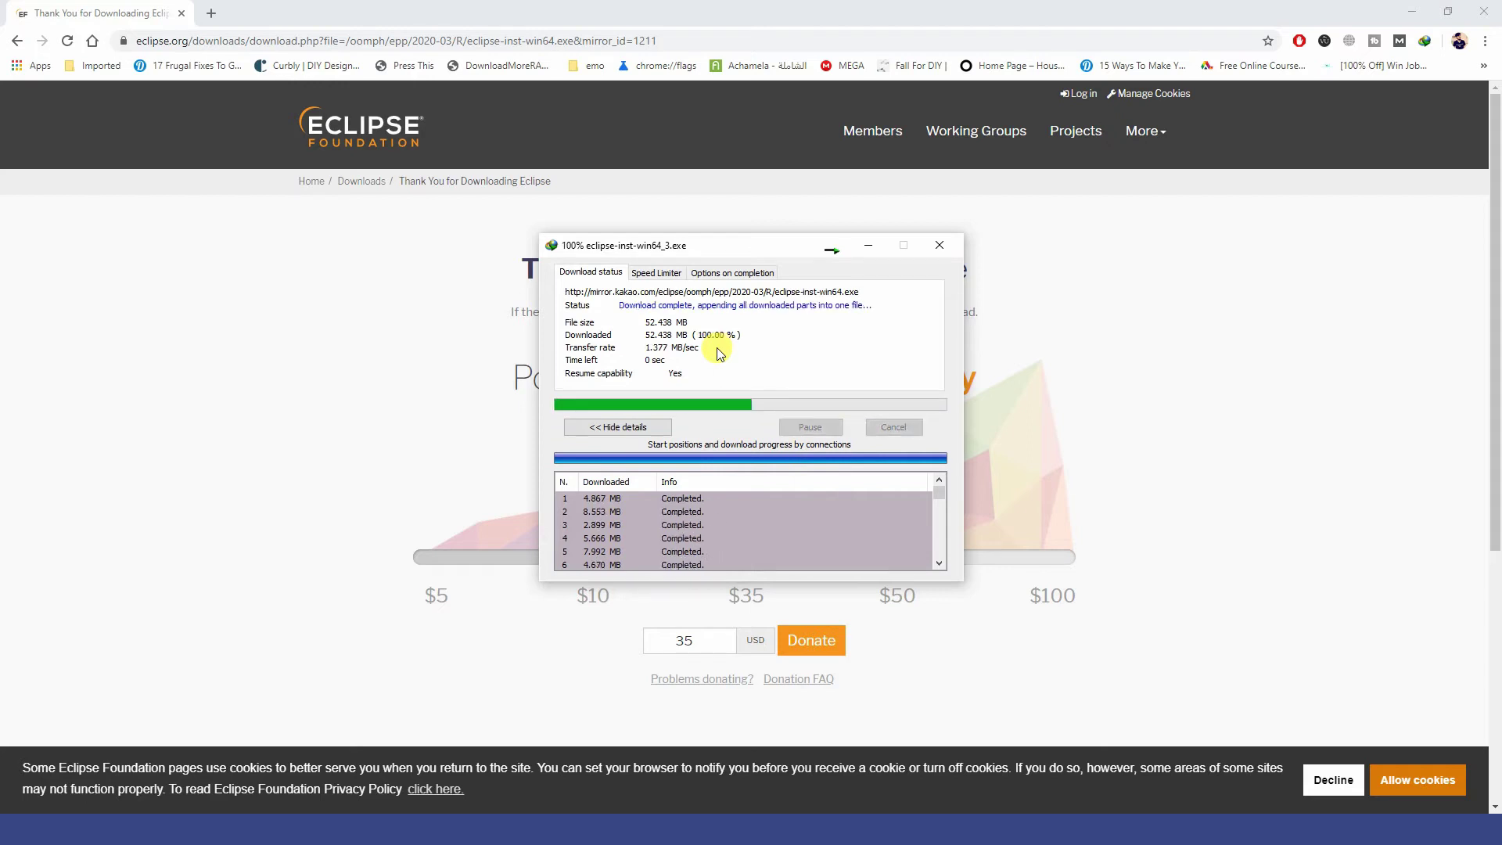
left_click(618, 464)
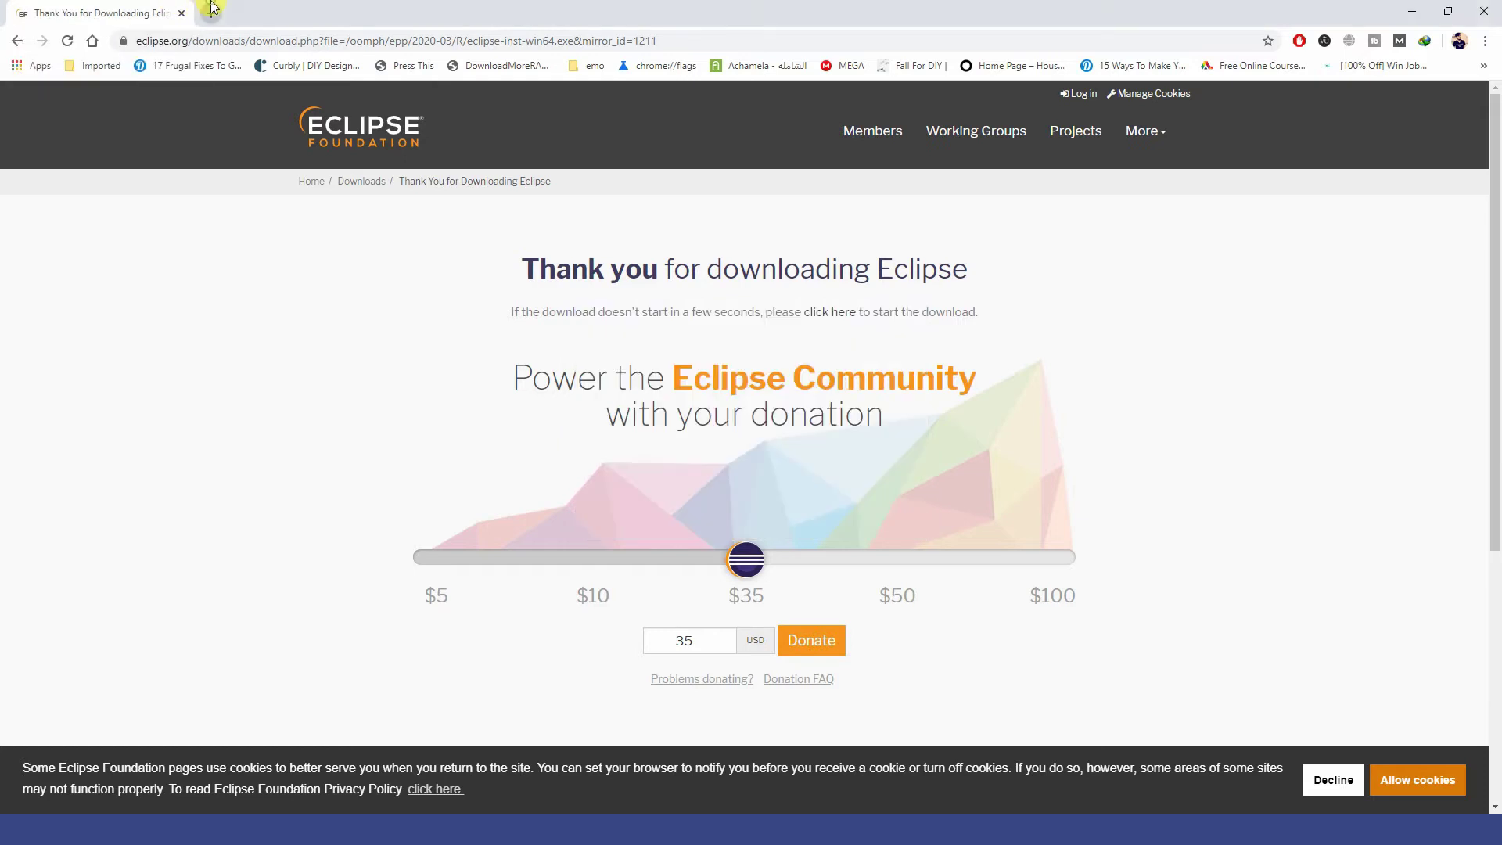
Search the web for "OOmph" in a new tab.
left_click(212, 13)
type("OOmp")
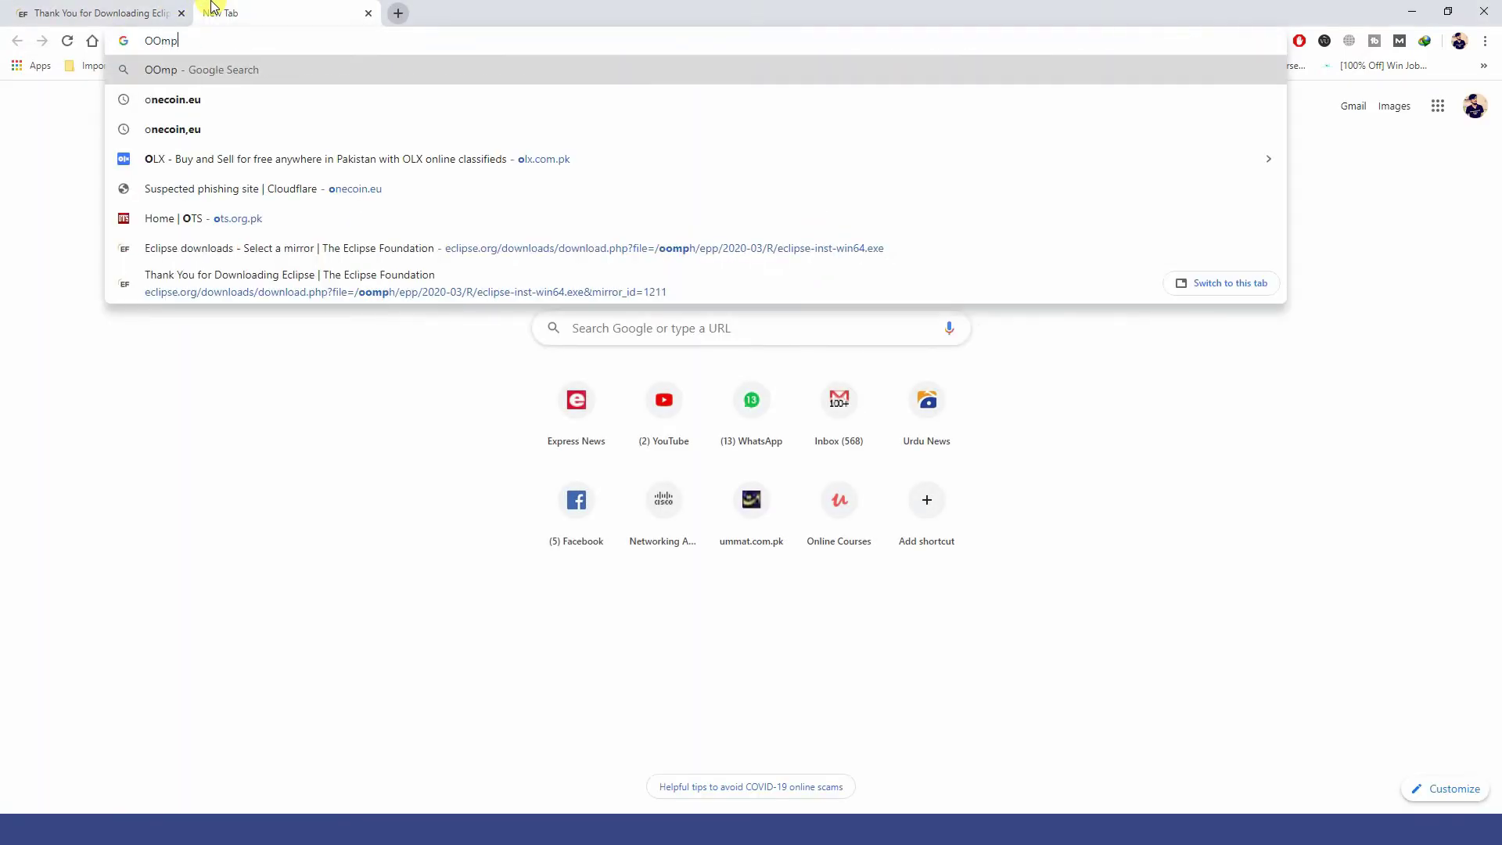
type("h")
key("Return")
Switch to the Eclipse Installer and move its window over the dictionary results, uncovering the side panel of the search page.
key("alt+Tab")
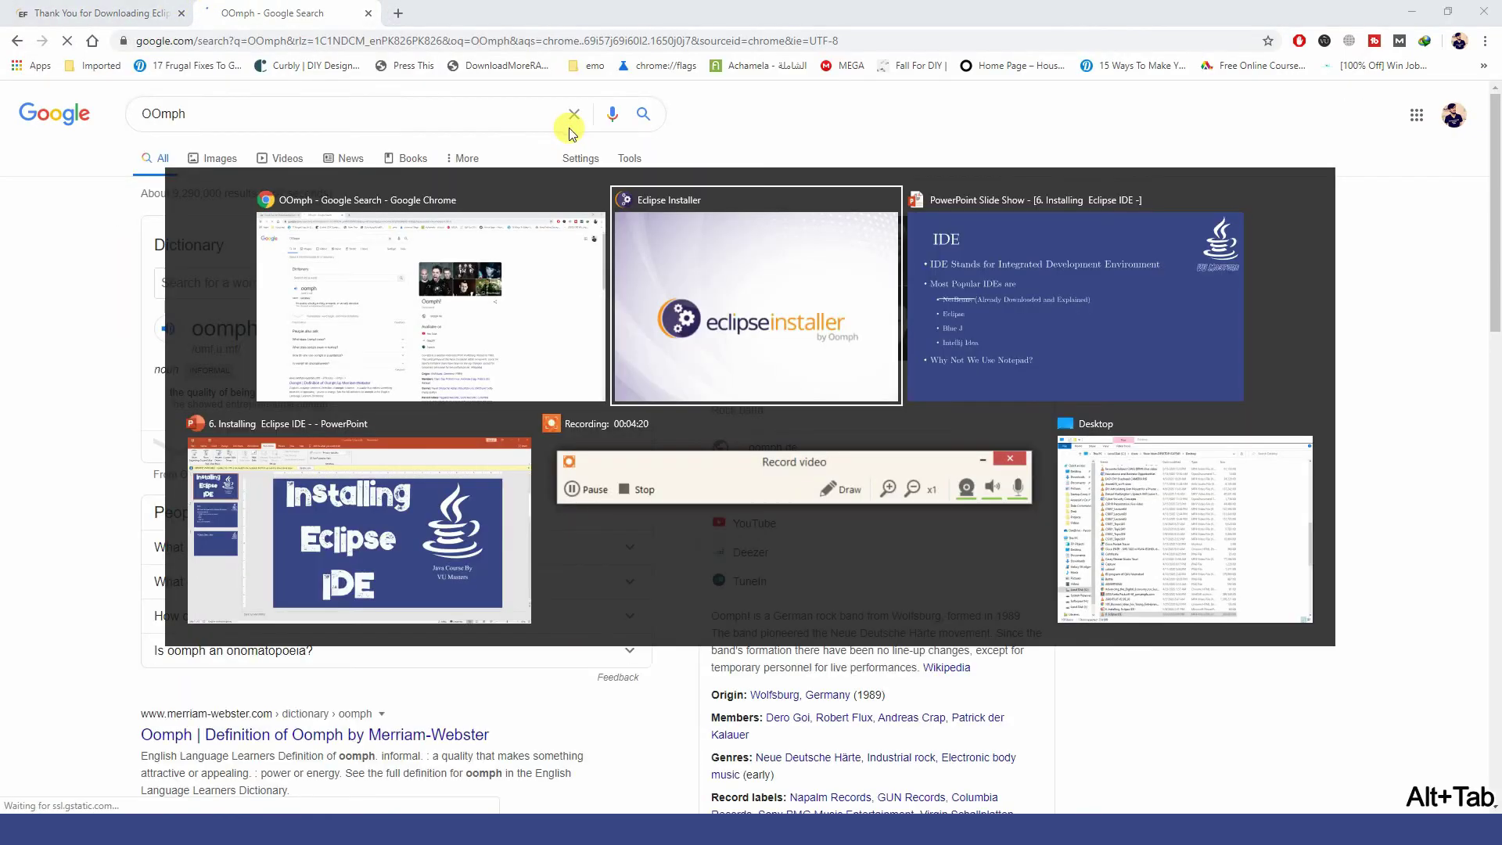
key("alt+Tab")
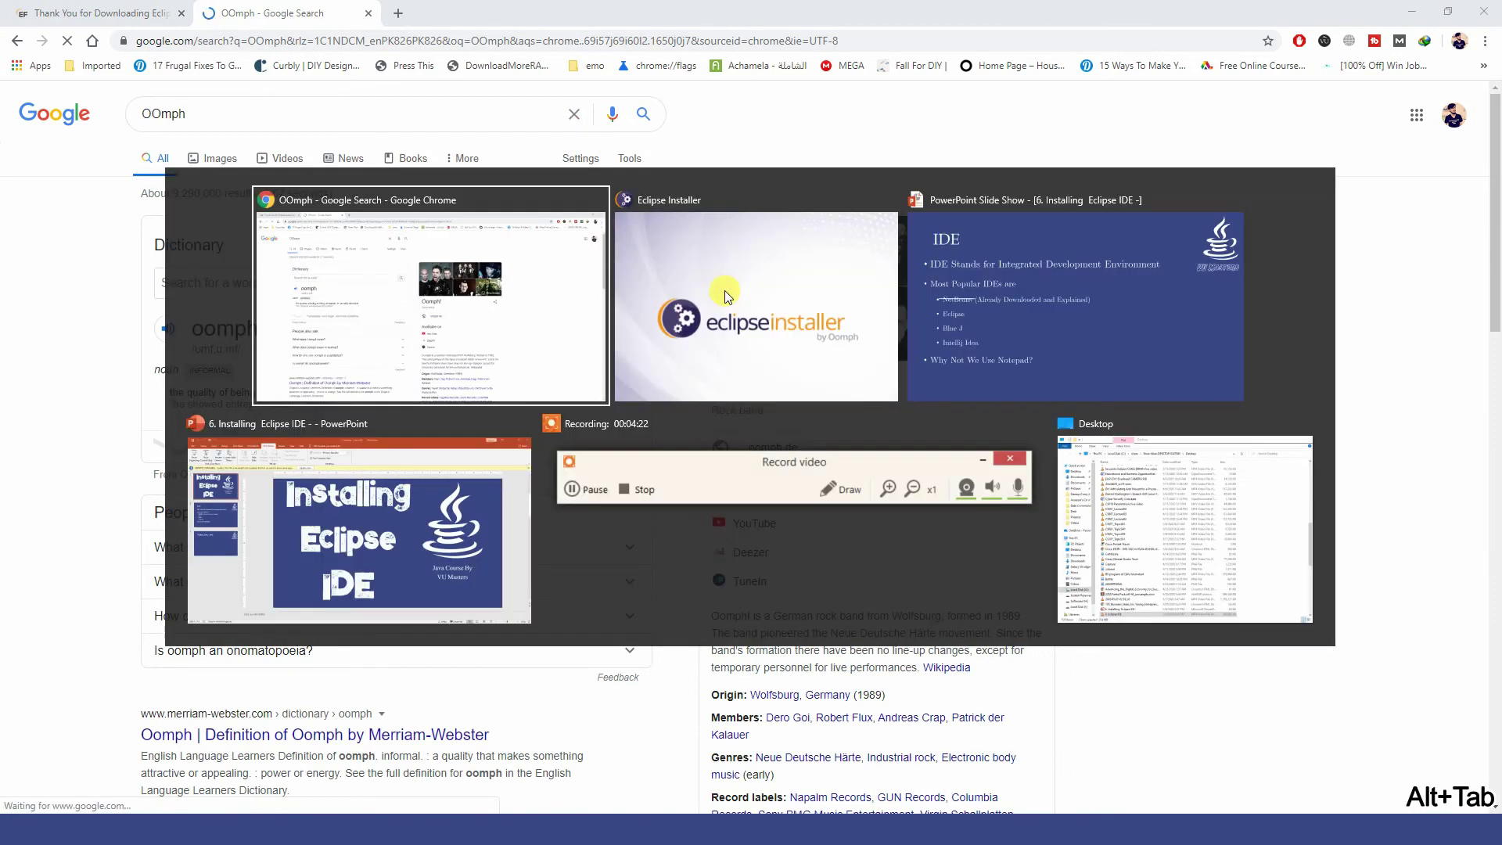
key("alt+Tab")
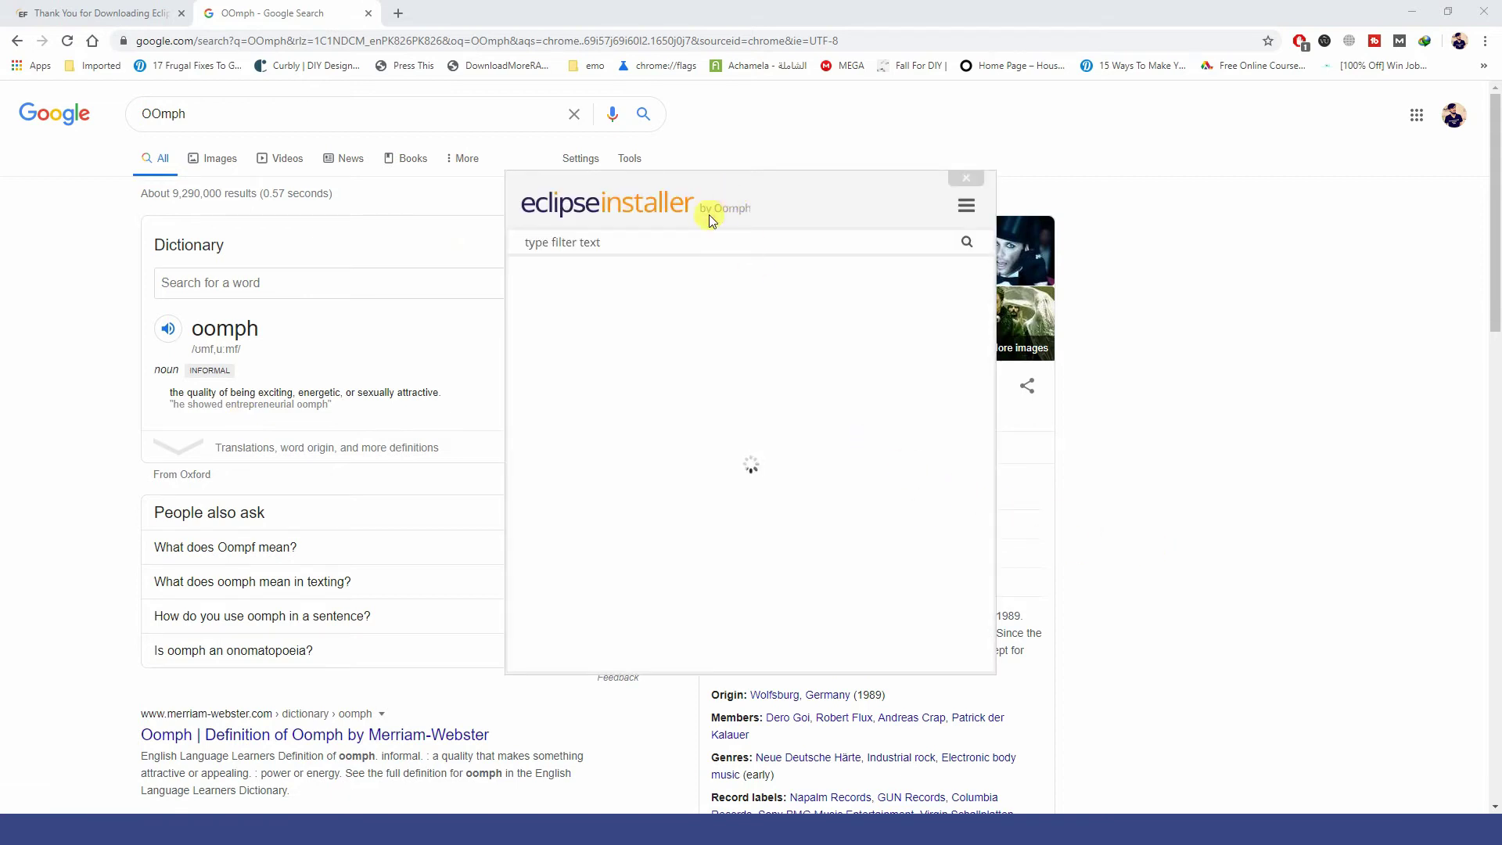
left_click_drag(741, 202, 468, 177)
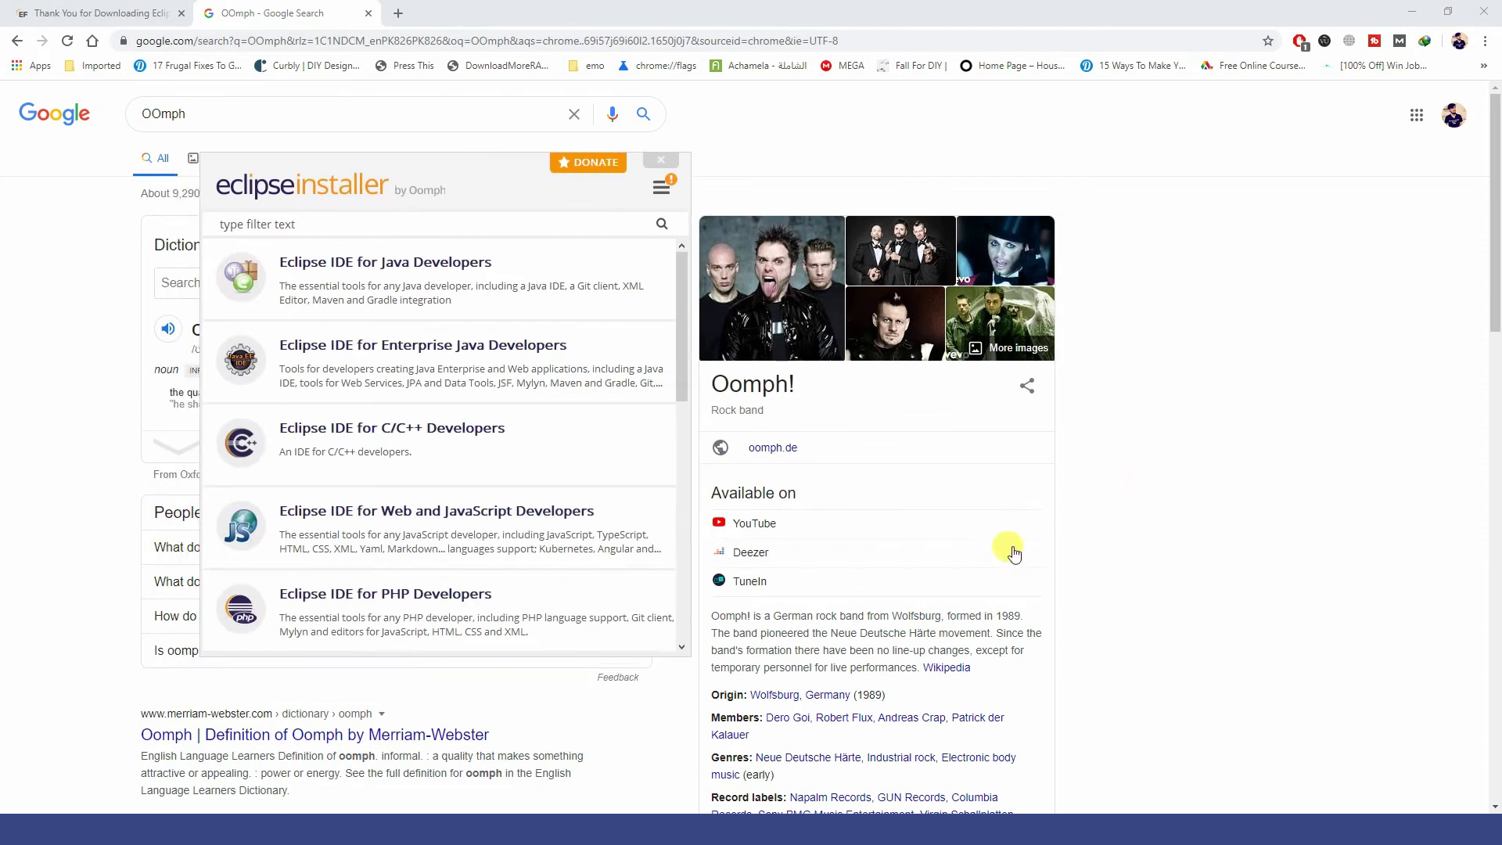
Examine the OOmph search results, moving the installer window aside and expanding the question "What does Oompf mean?".
scroll(981, 510, "down", 1)
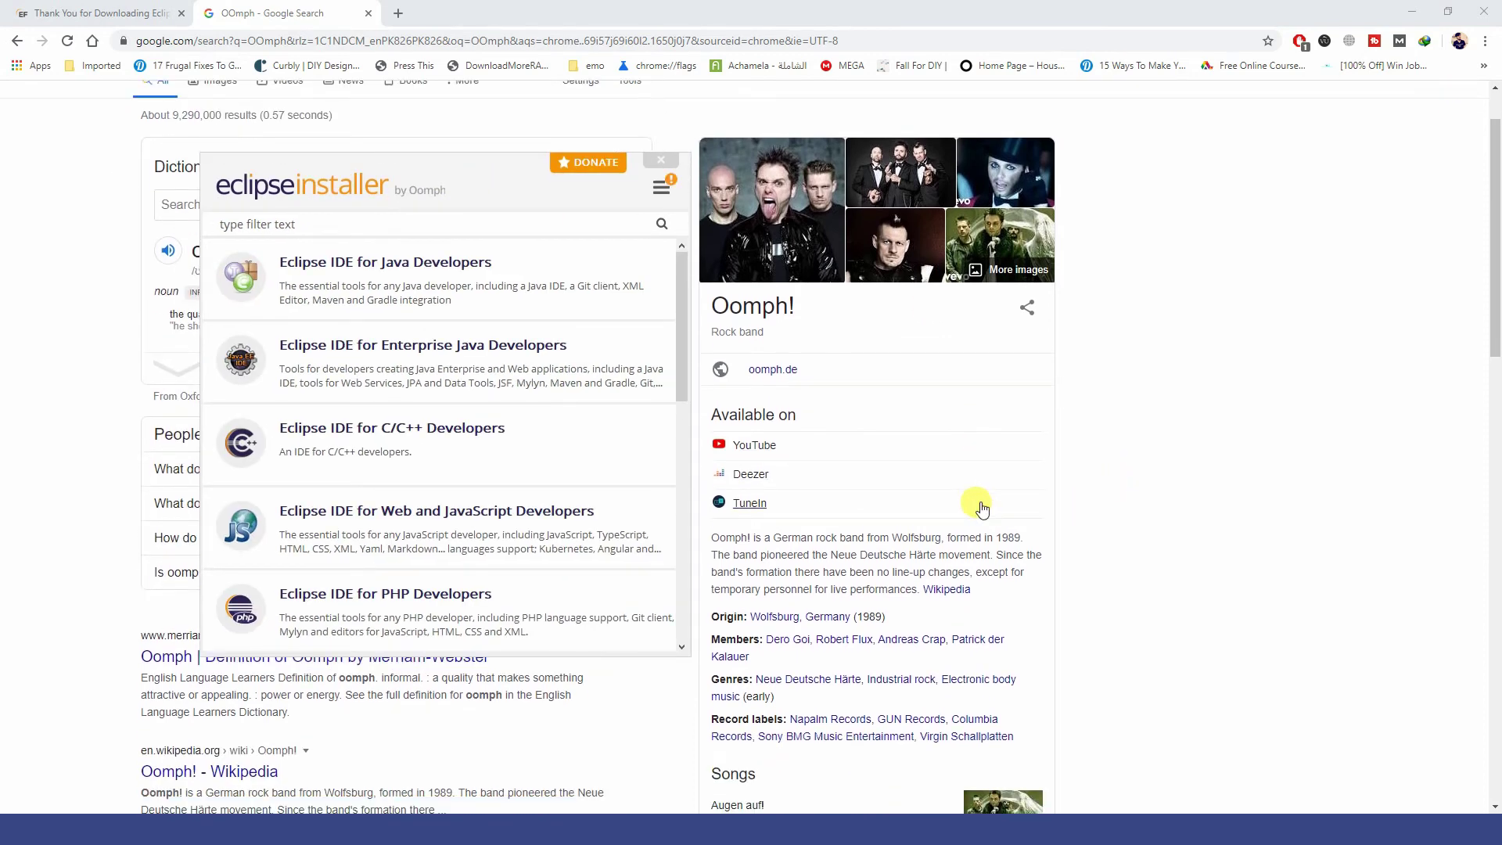
scroll(981, 508, "down", 5)
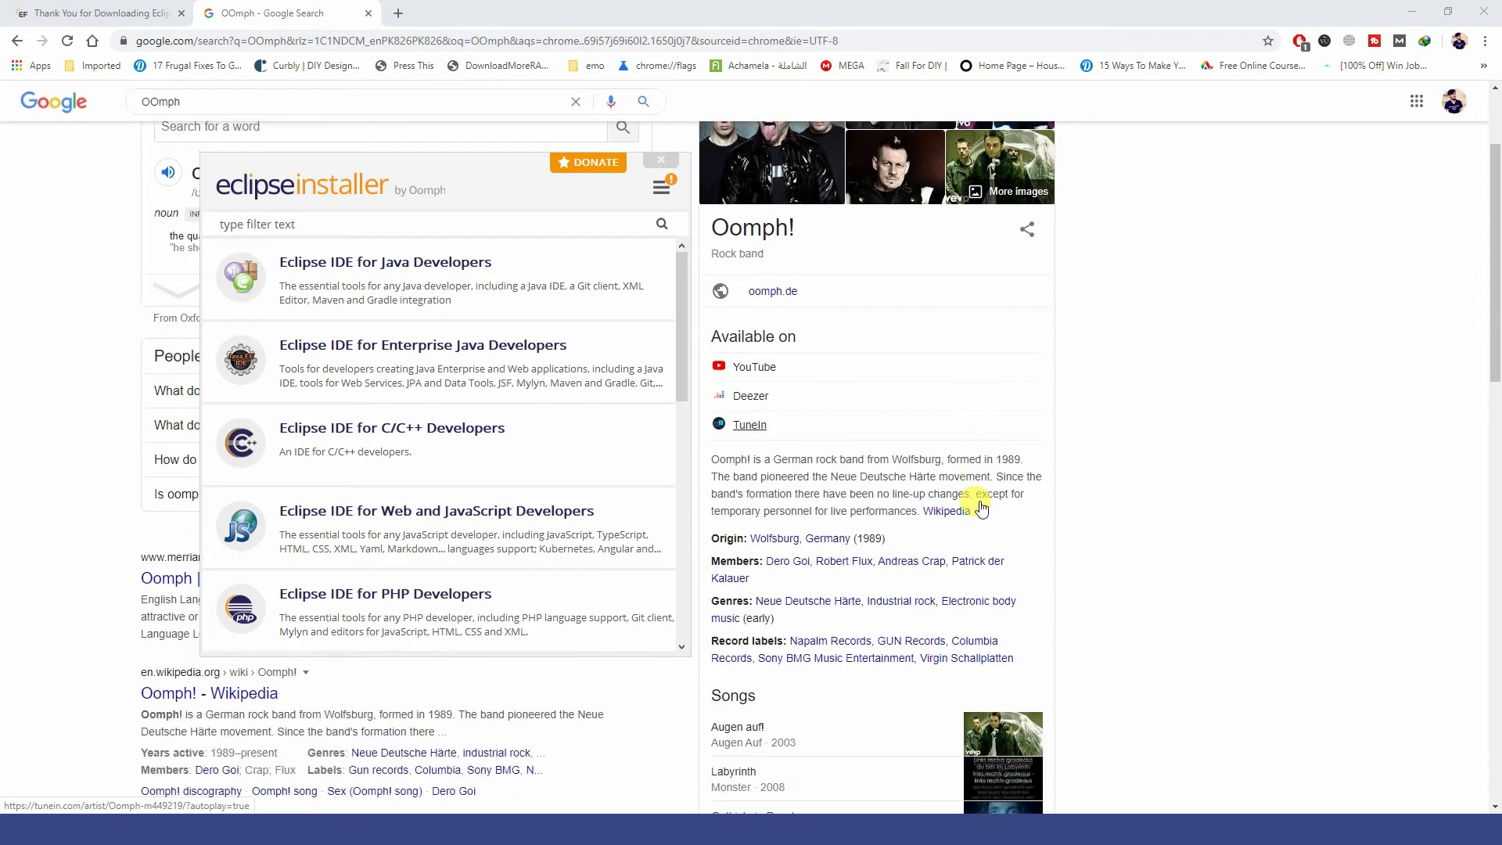
scroll(978, 501, "up", 4)
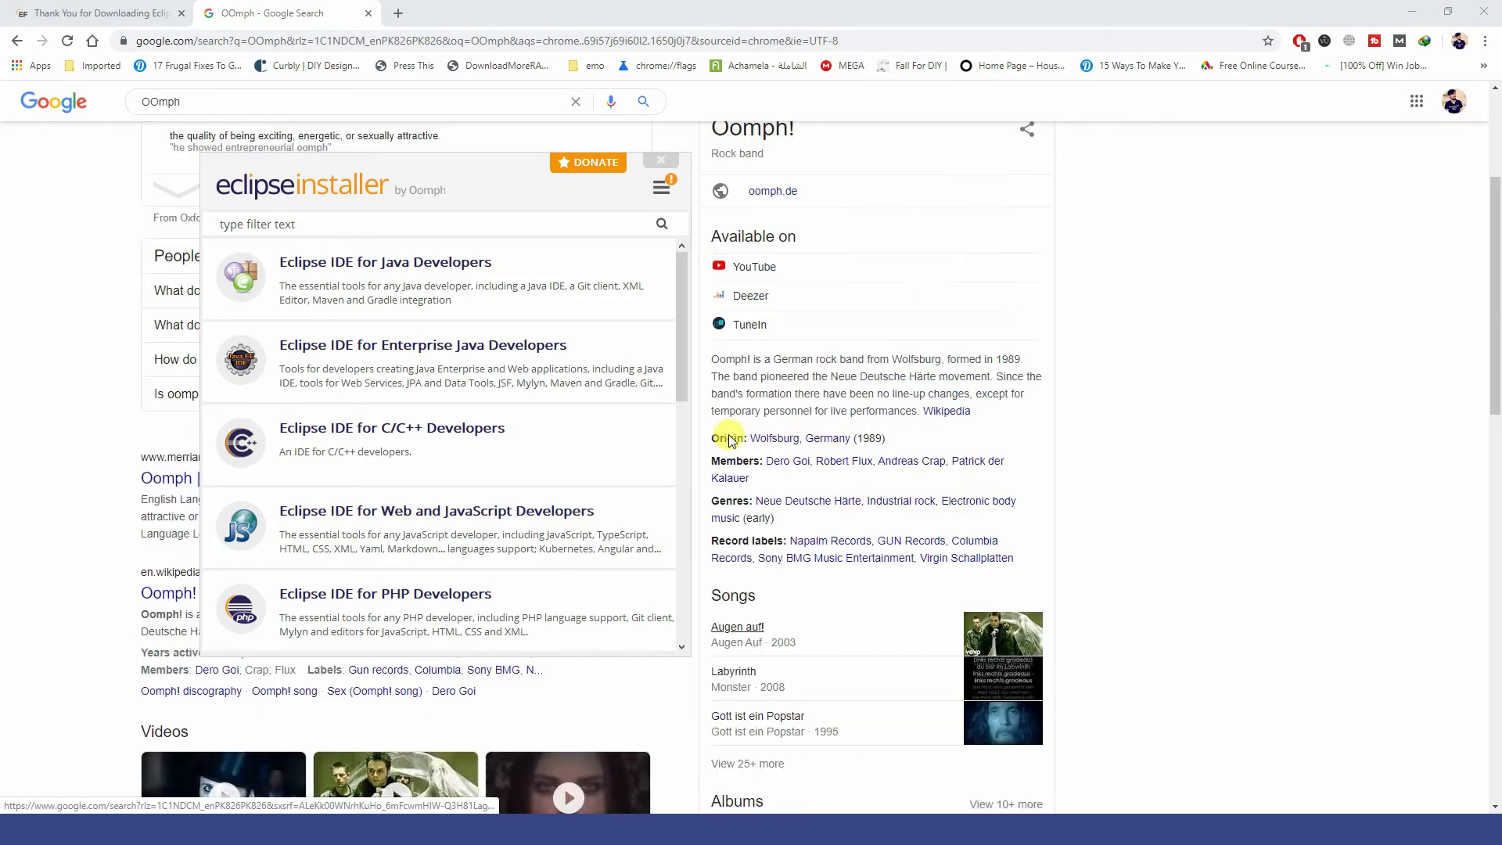
left_click_drag(426, 177, 747, 259)
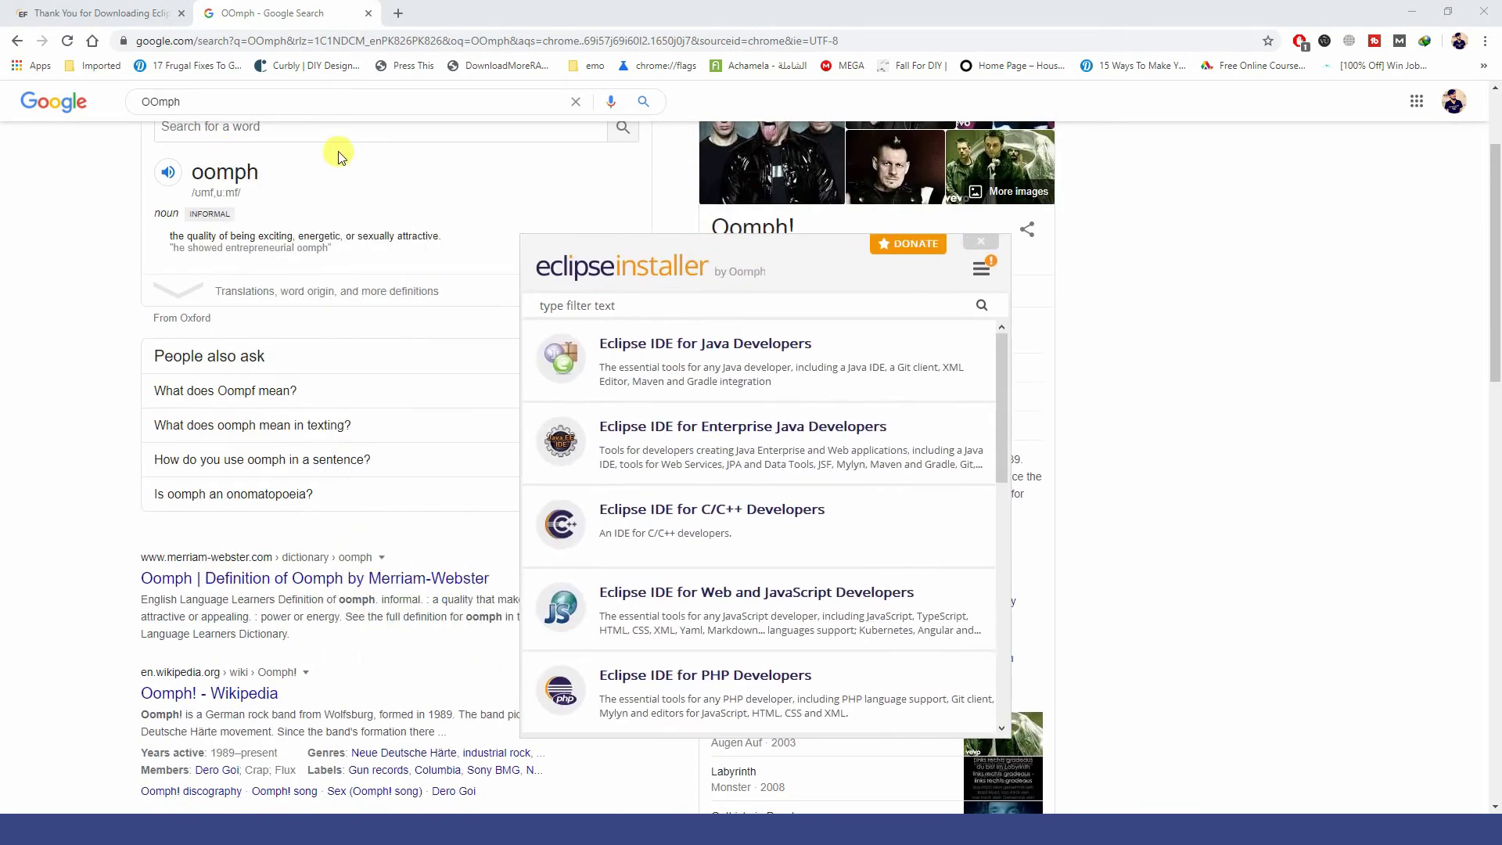
left_click(327, 400)
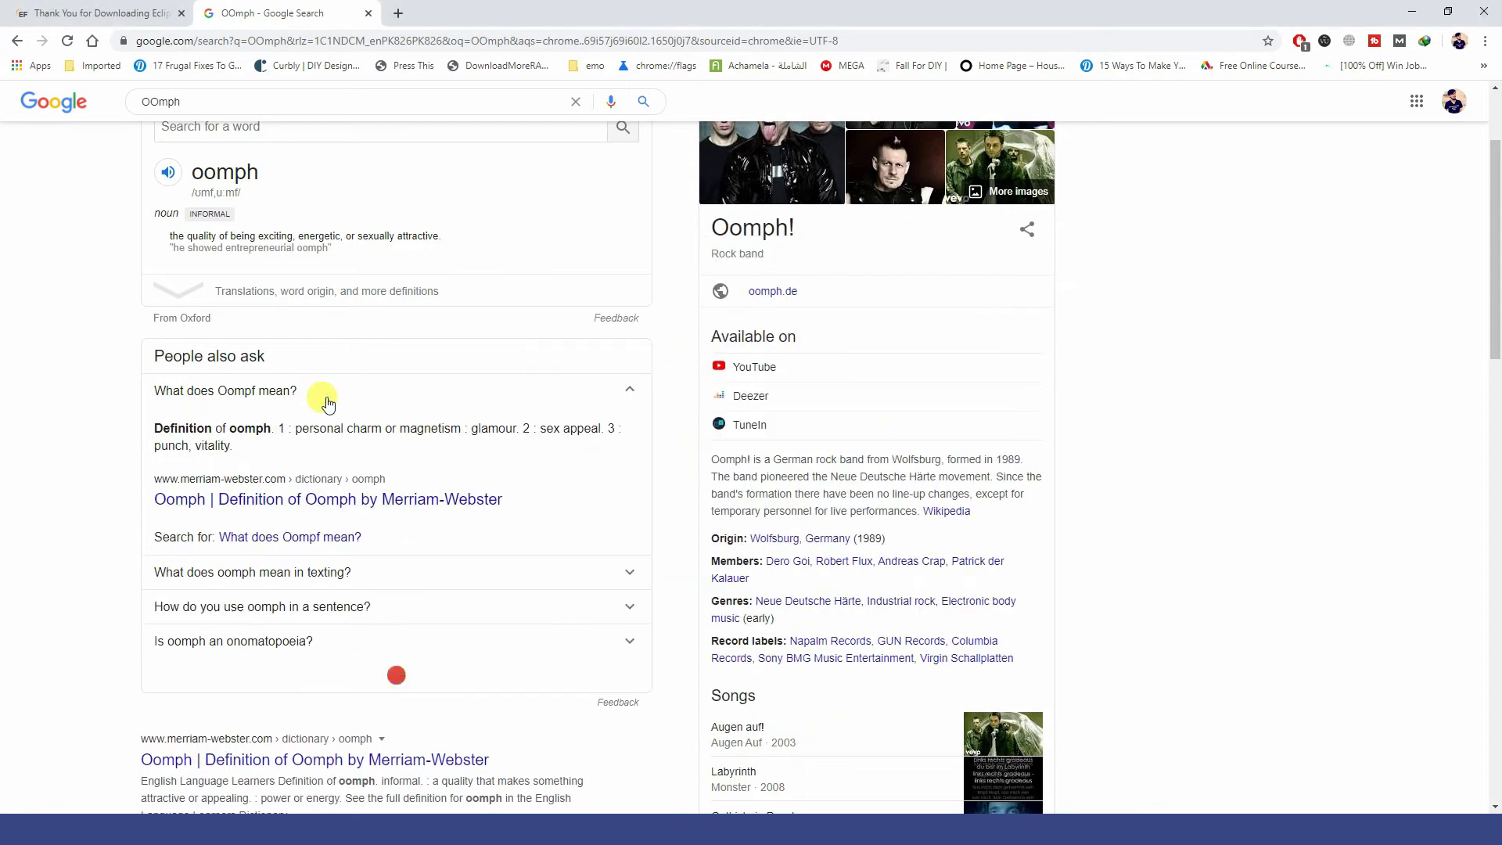
scroll(342, 389, "up", 2)
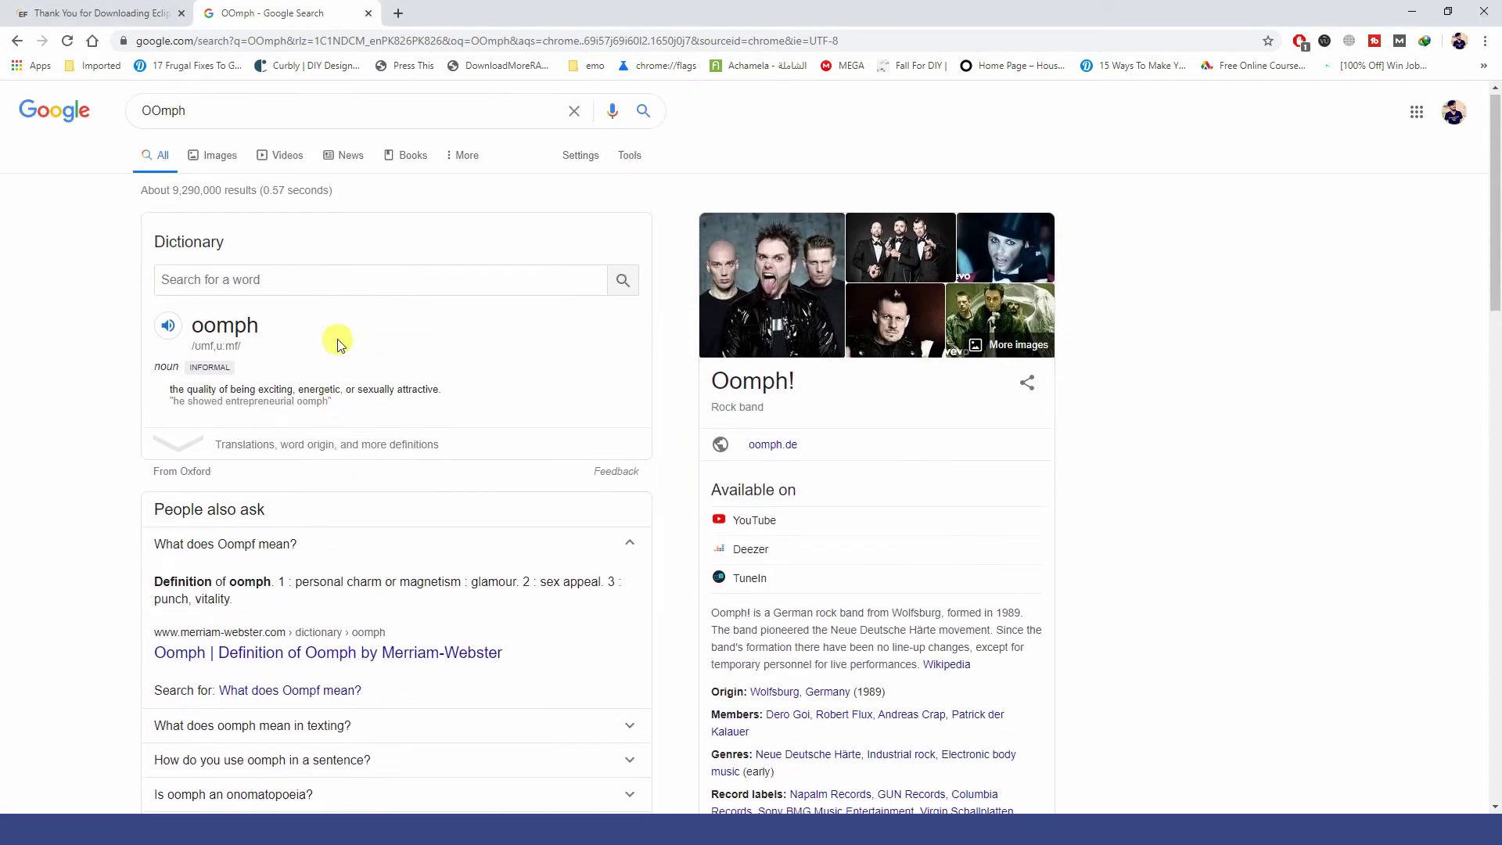
Refine the web search to "OOmph eclipse" and highlight the "Eclipse Oomph" heading in the featured result.
left_click(283, 116)
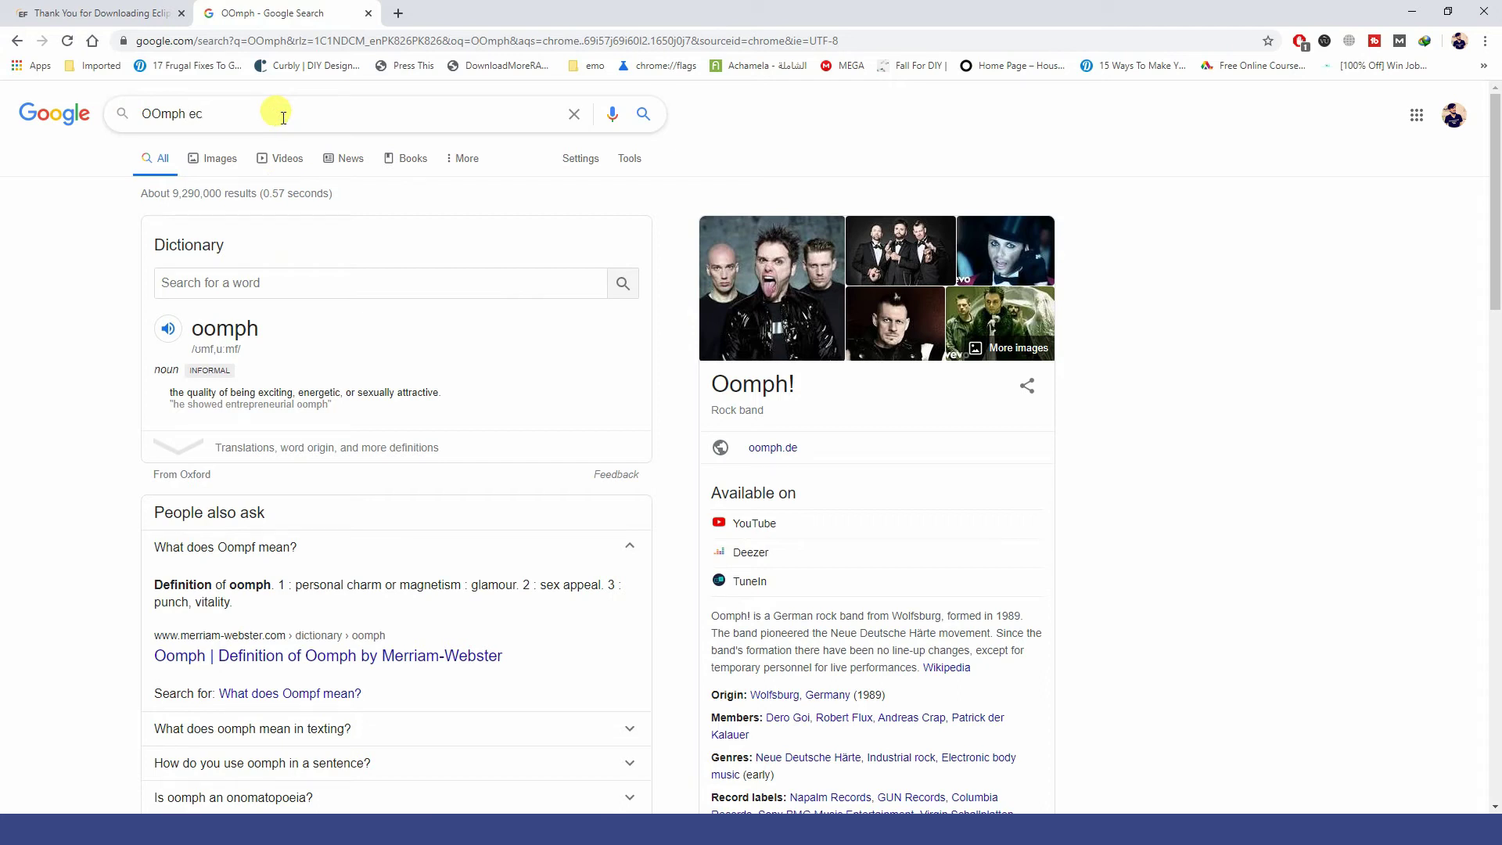
type("eclopse")
key("Return")
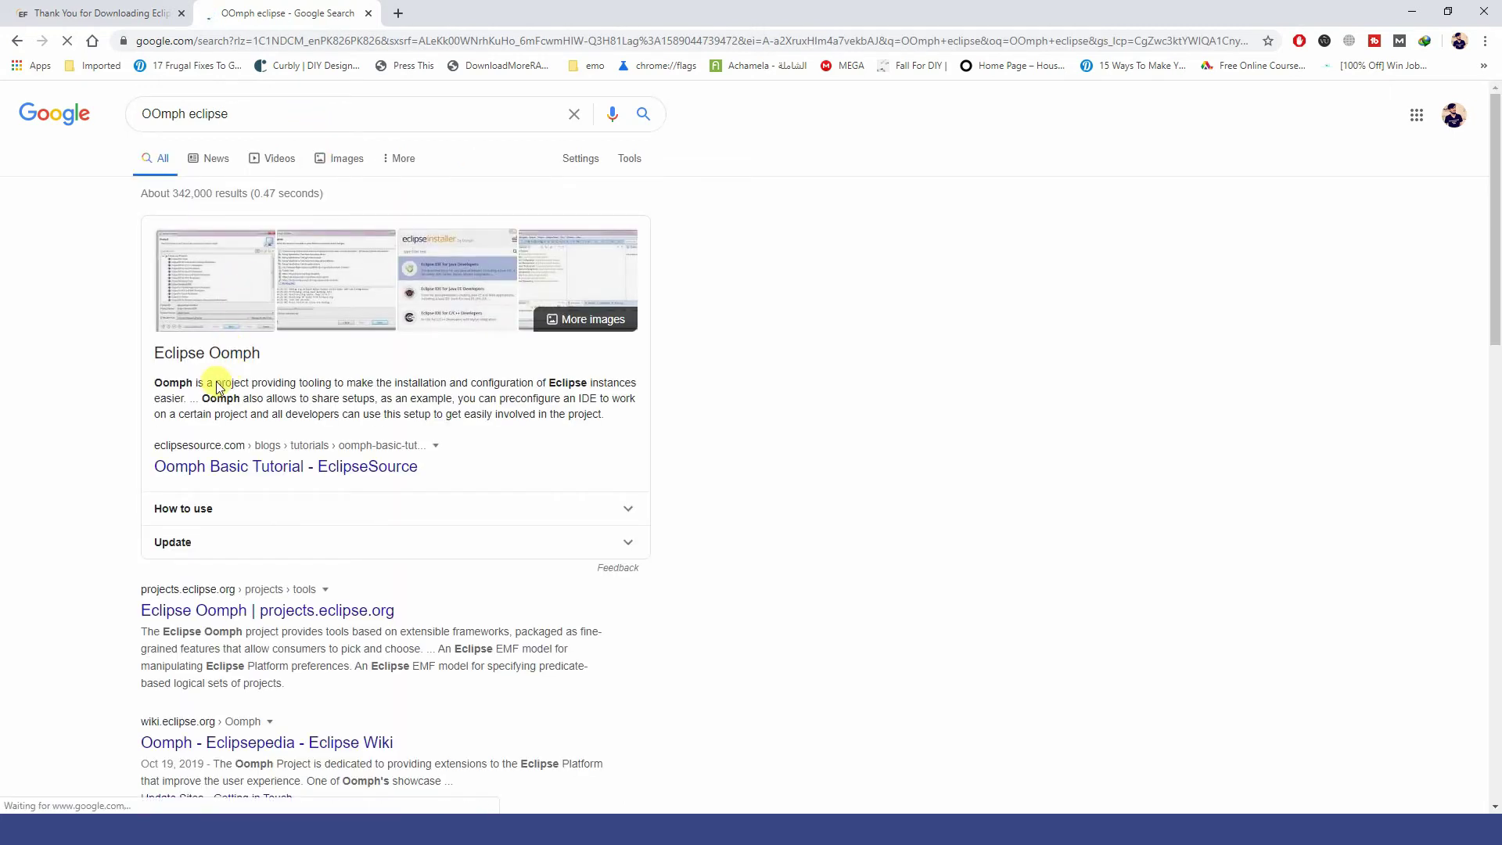
left_click_drag(152, 352, 291, 357)
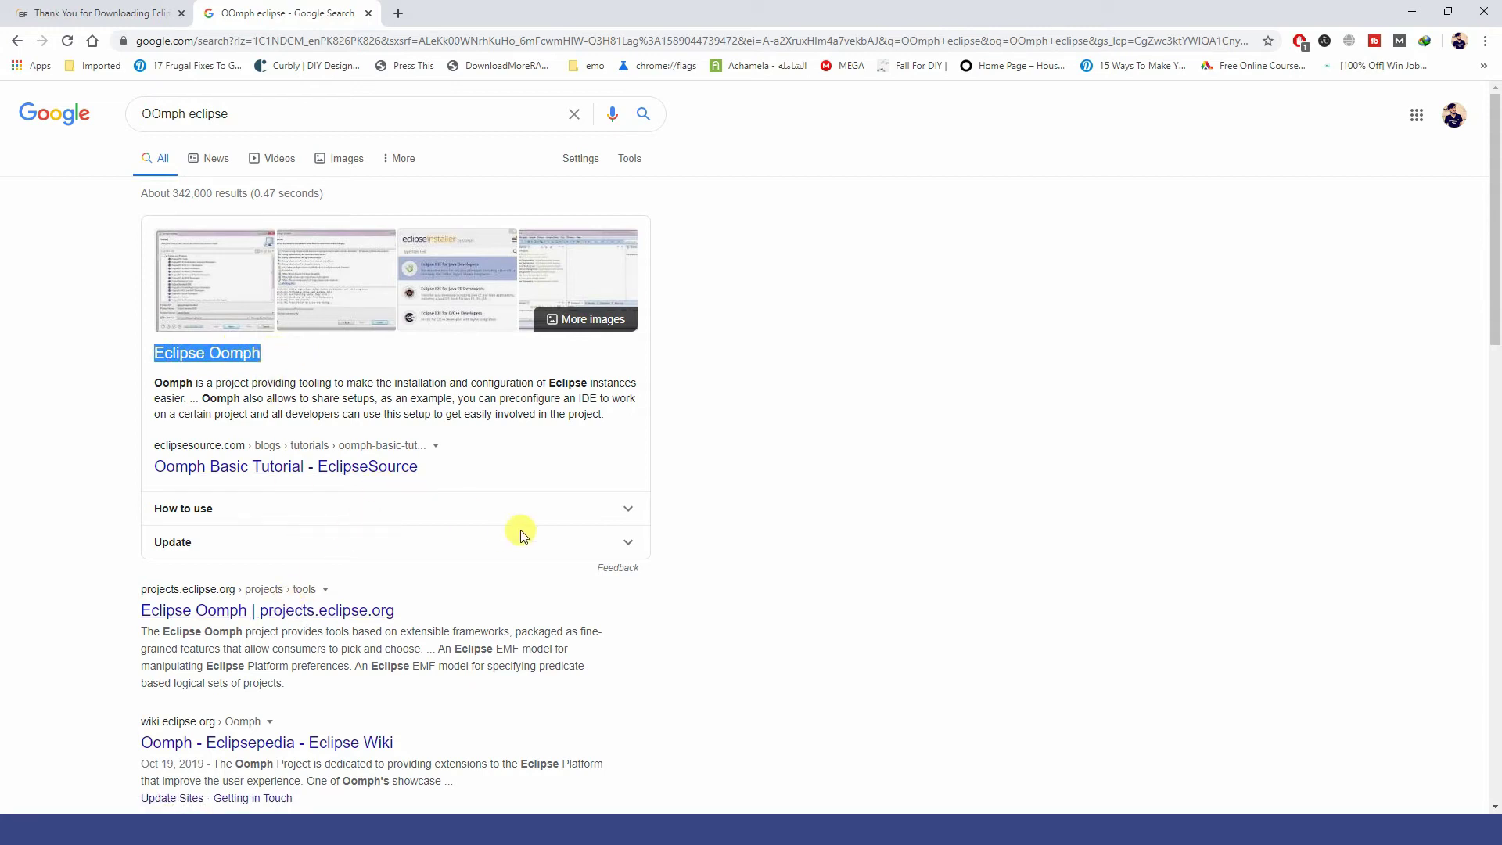
Switch back to the Eclipse Installer and move its window up so the package list is fully in view.
key("alt+Tab")
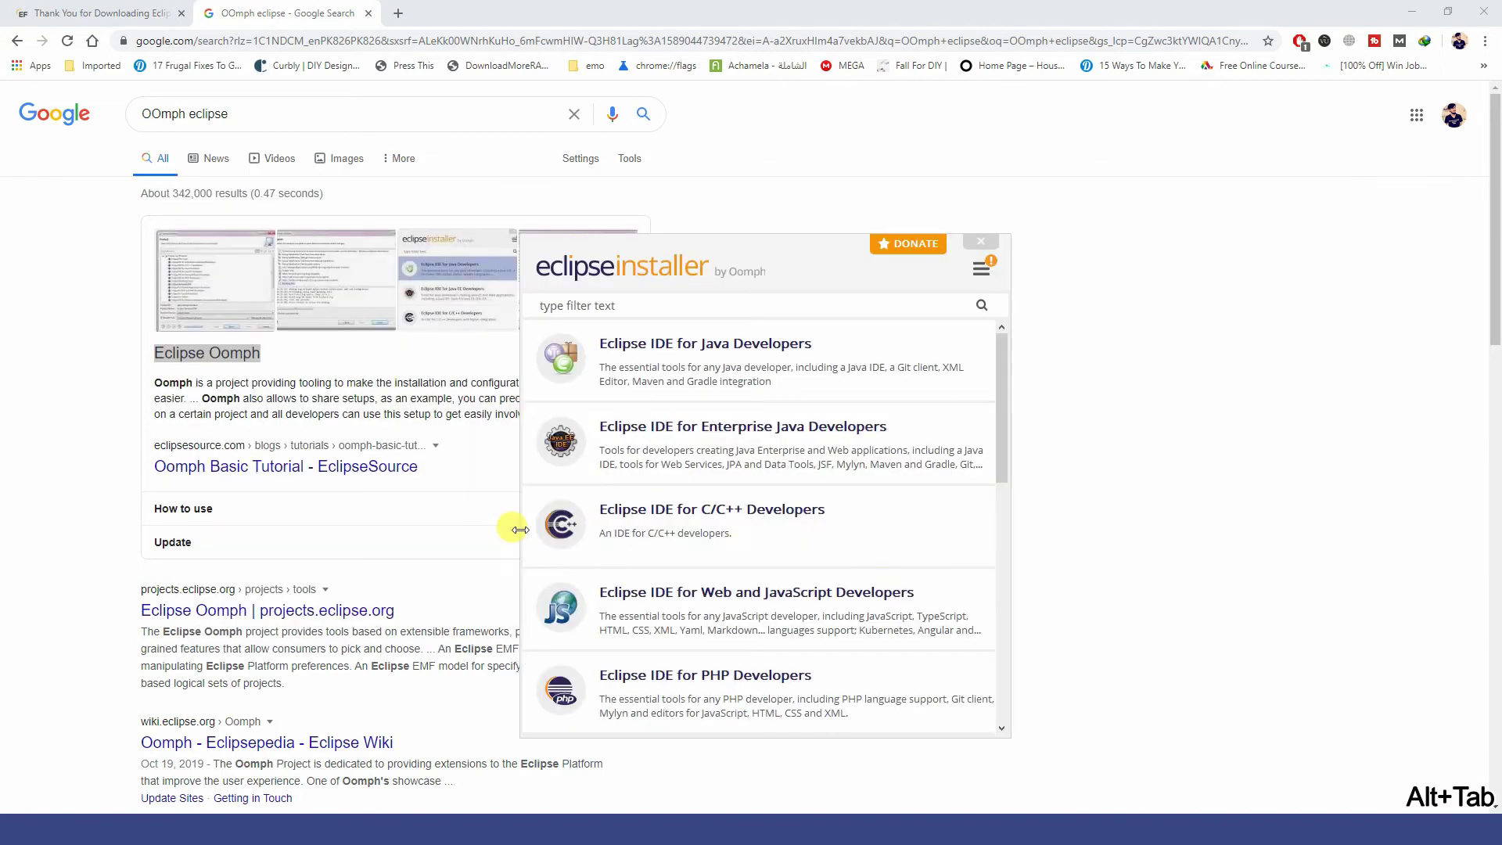
left_click_drag(739, 257, 651, 160)
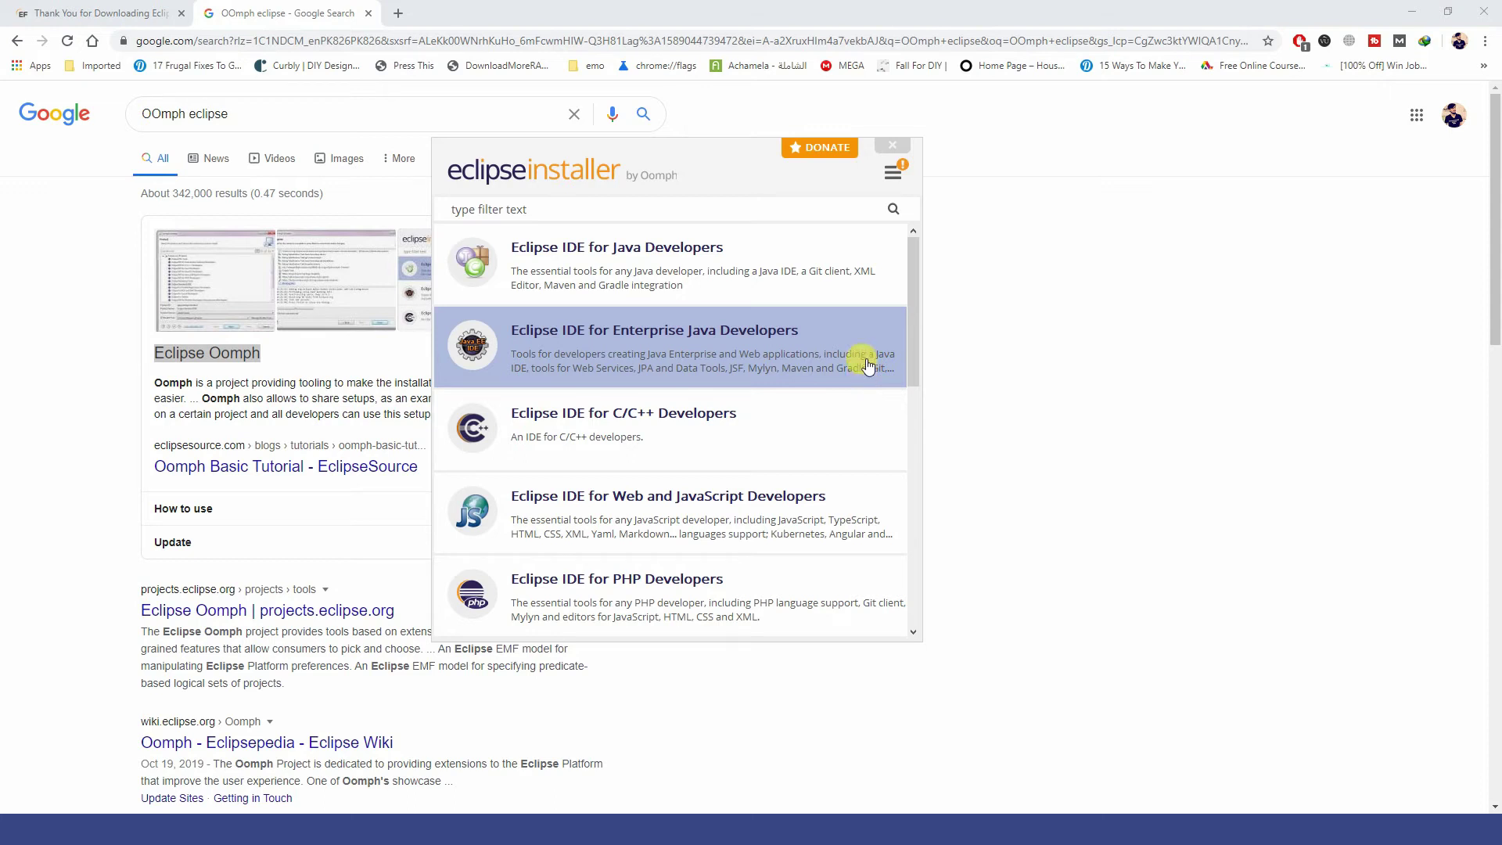
Examine the packages offered by the installer, from Eclipse IDE for Java Developers through Eclipse IDE for Scientific Computing.
scroll(865, 363, "down", 1)
scroll(708, 553, "down", 4)
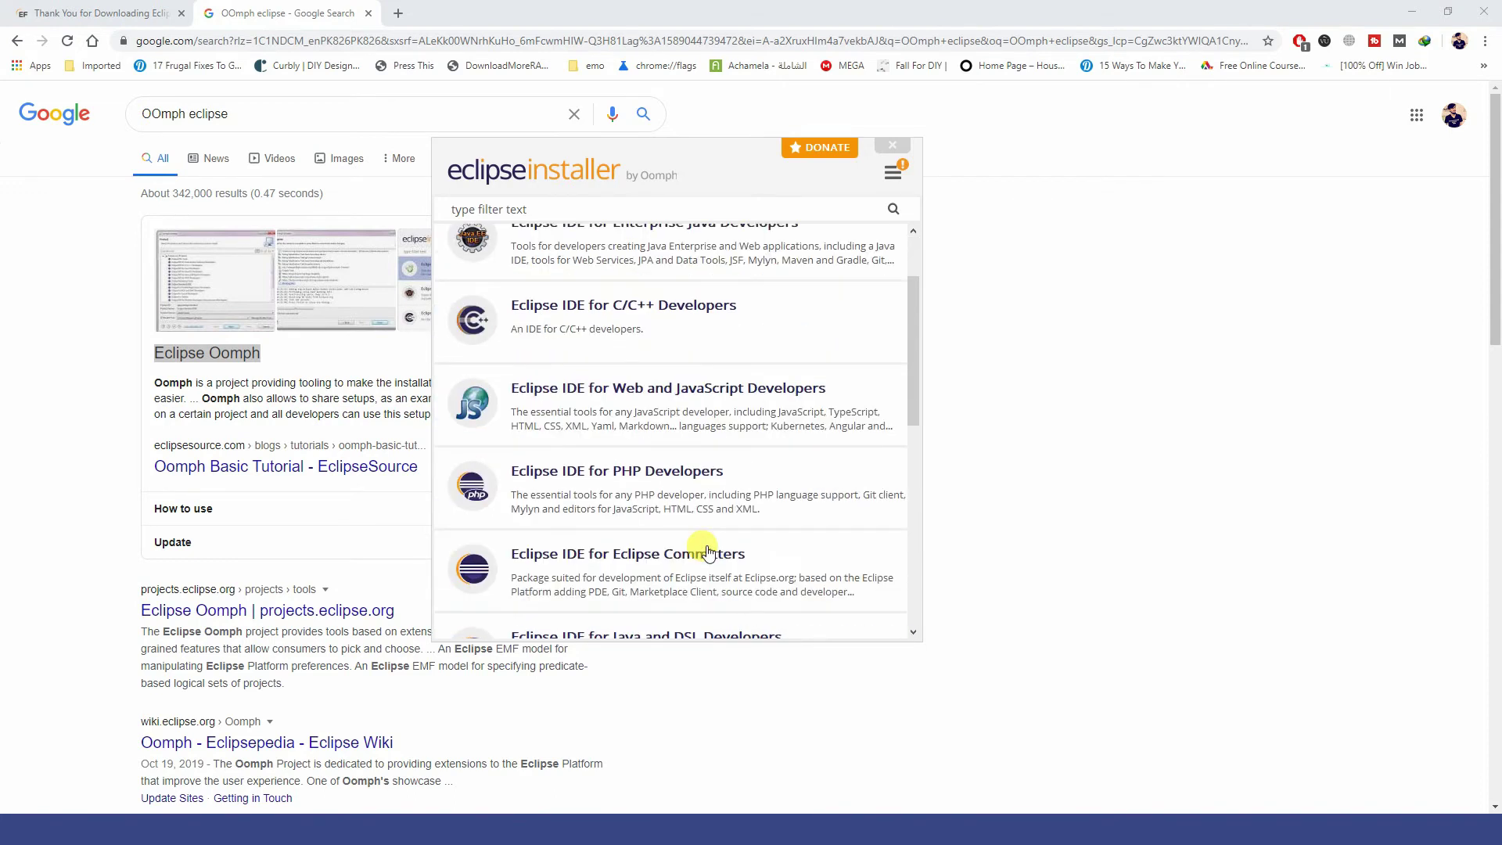
scroll(708, 549, "down", 2)
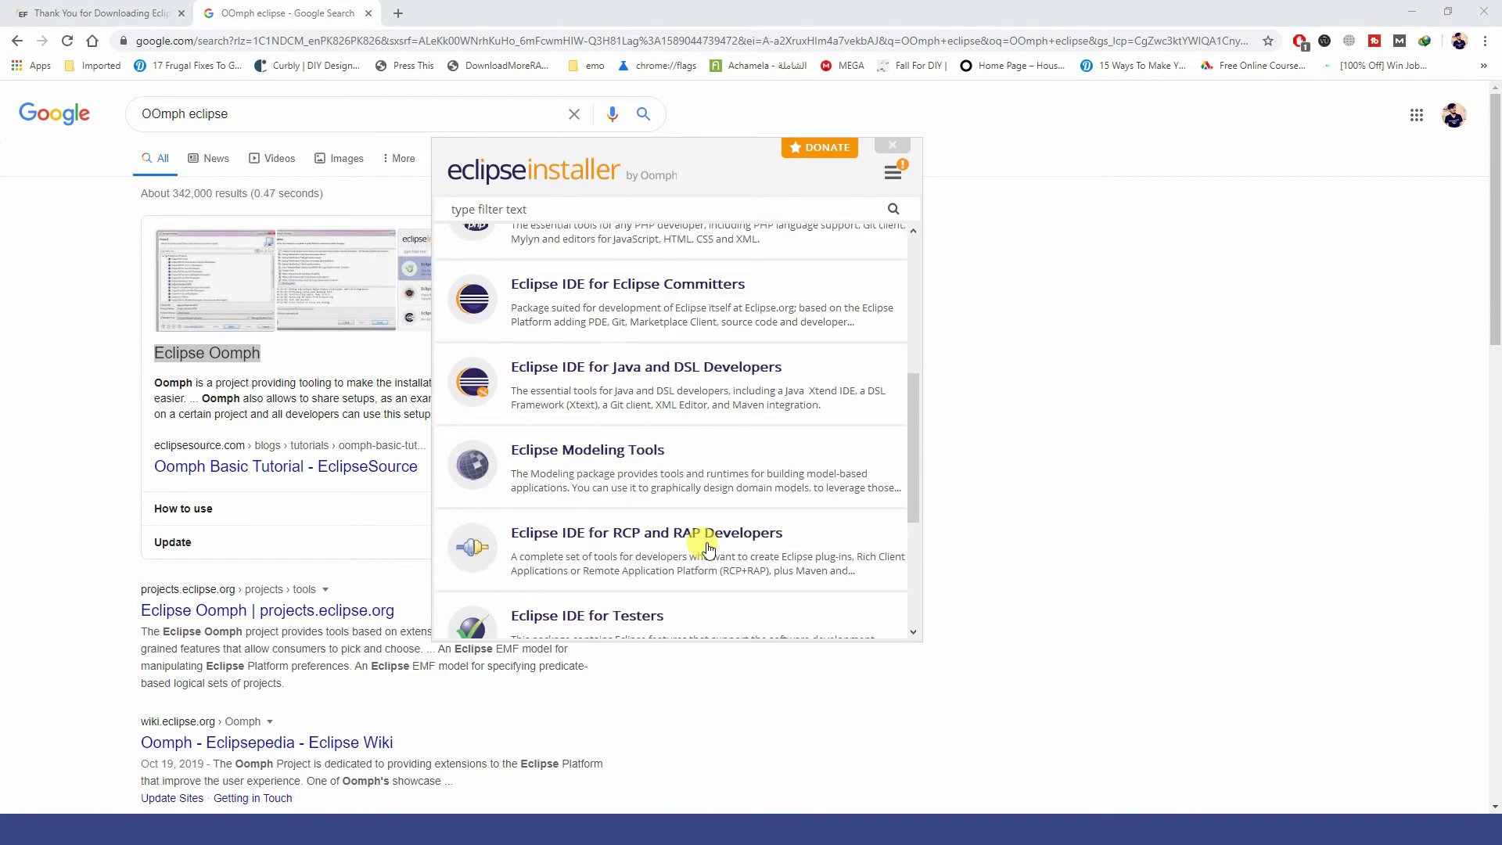
scroll(708, 549, "down", 4)
scroll(709, 550, "up", 5)
scroll(708, 549, "down", 6)
scroll(708, 549, "up", 4)
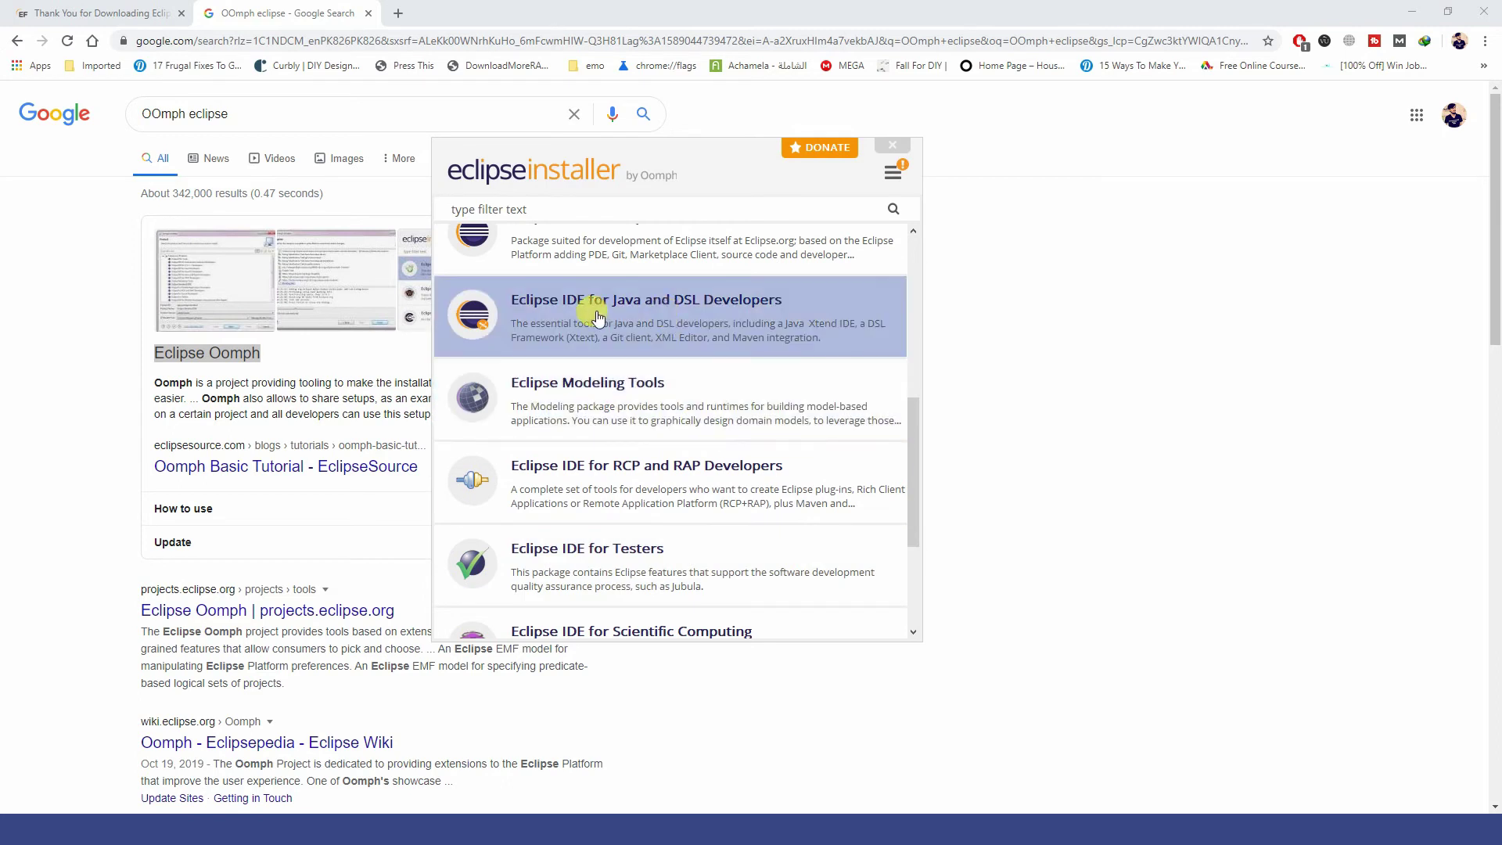
scroll(598, 317, "up", 7)
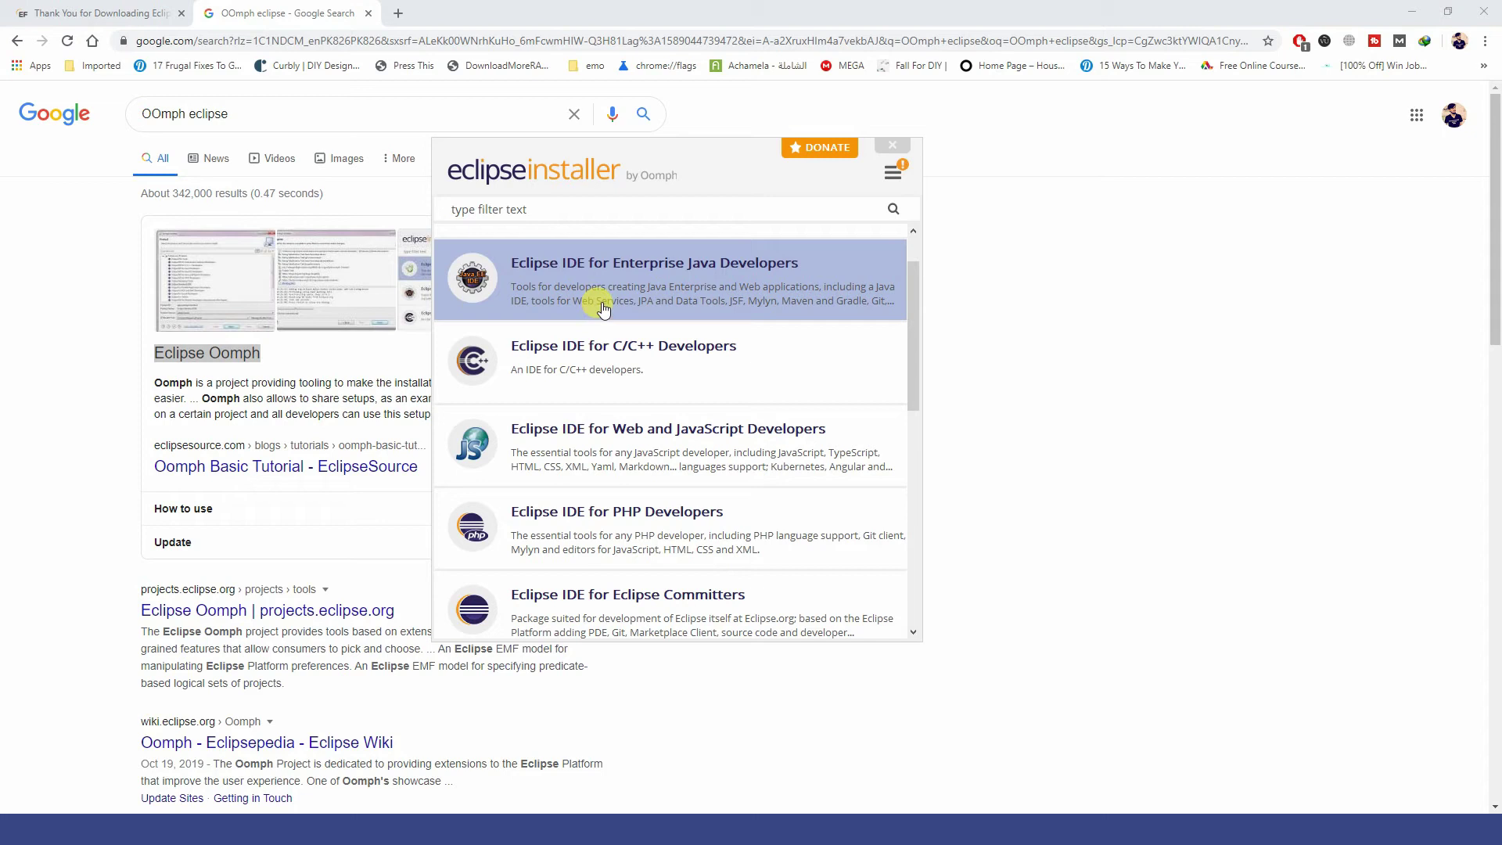
scroll(603, 309, "up", 1)
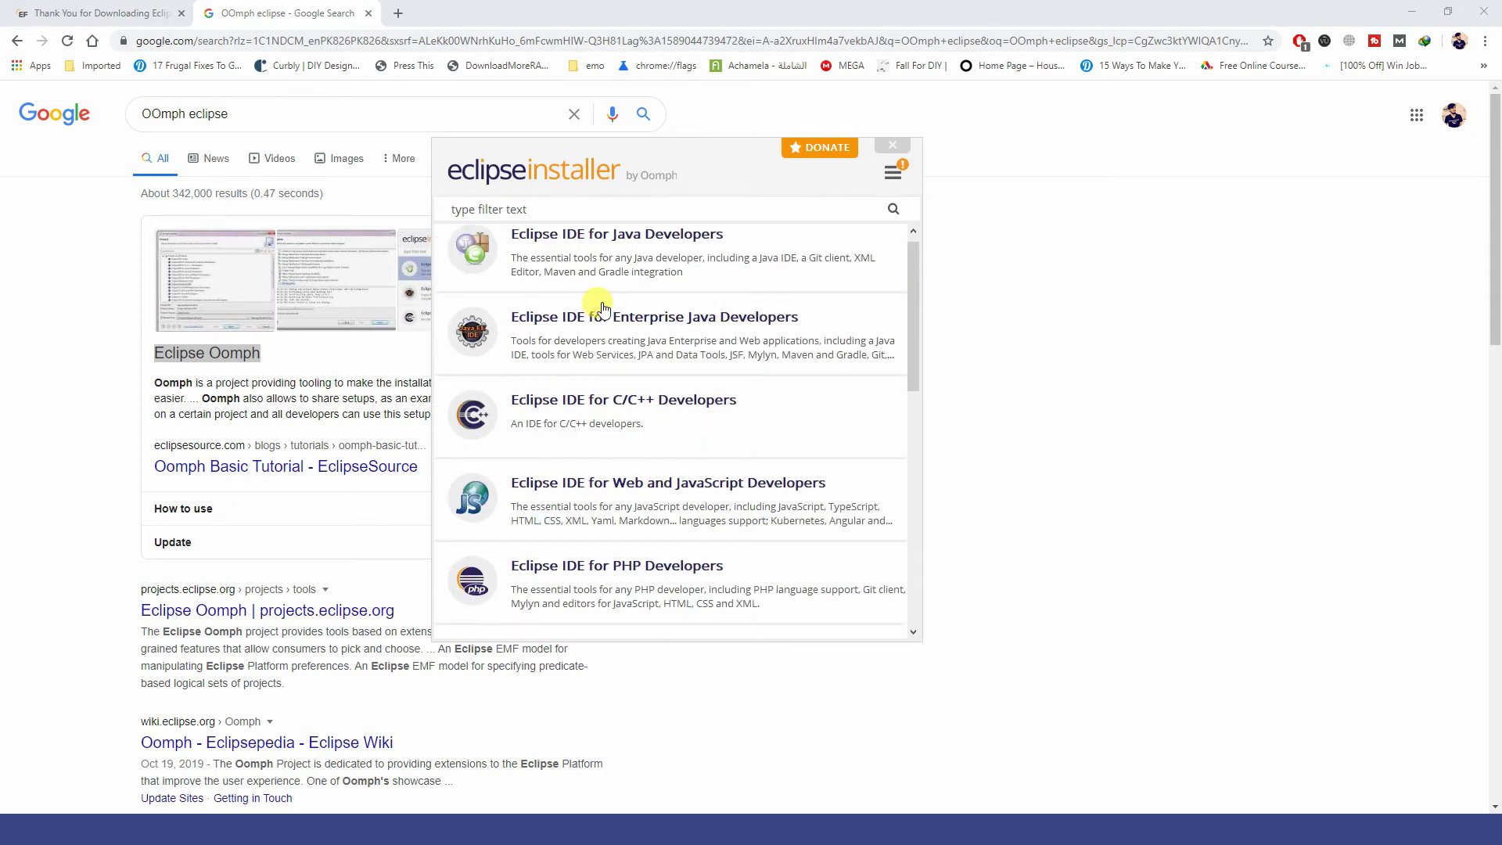
Choose the Eclipse IDE for Enterprise Java Developers package and select C:\Program Files\Java\jdk-13.0.2 as its Java VM.
left_click(610, 356)
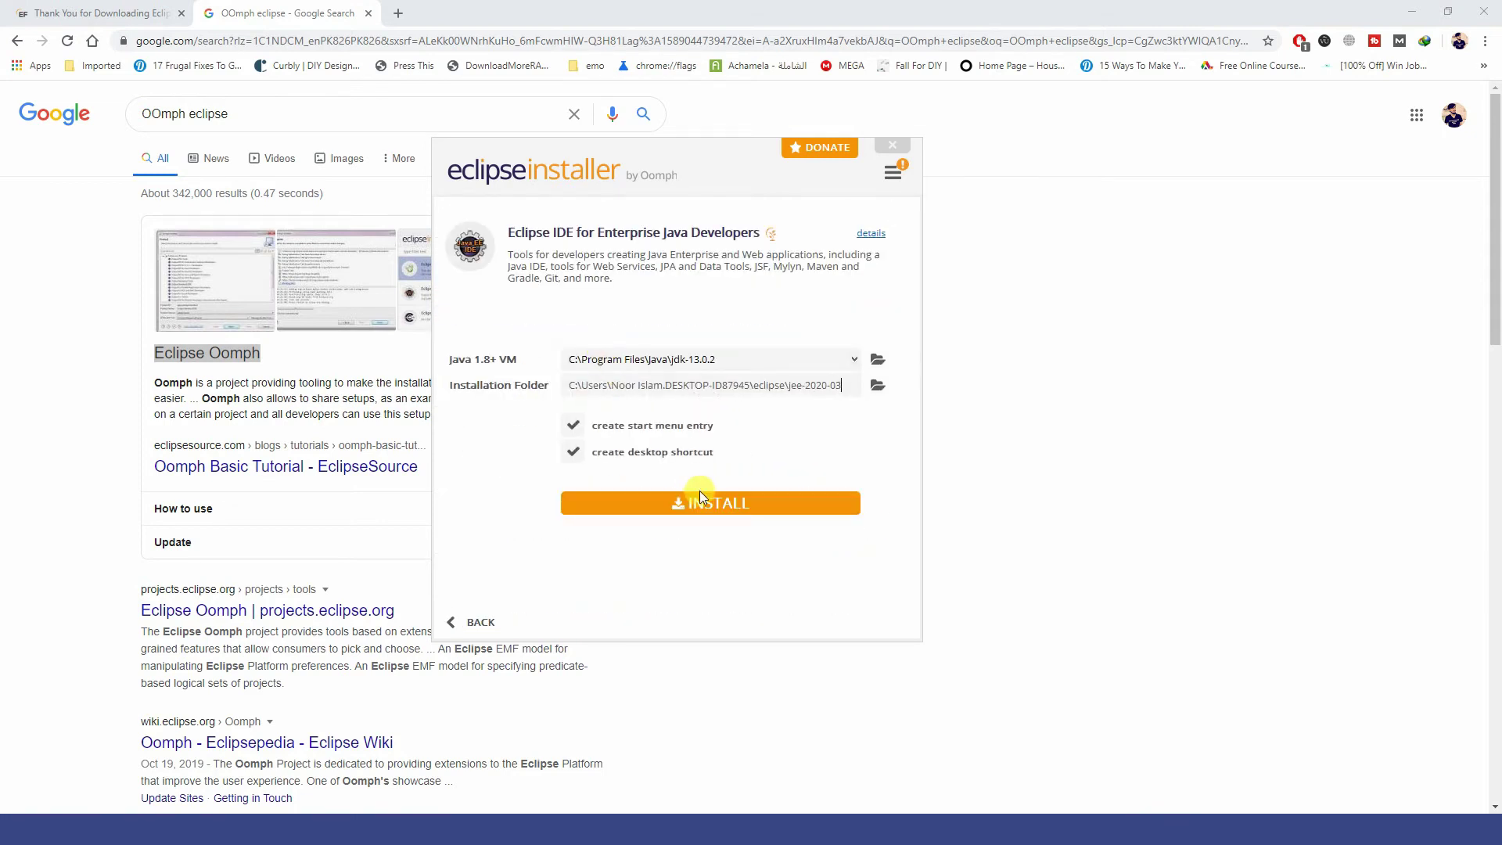
left_click(680, 358)
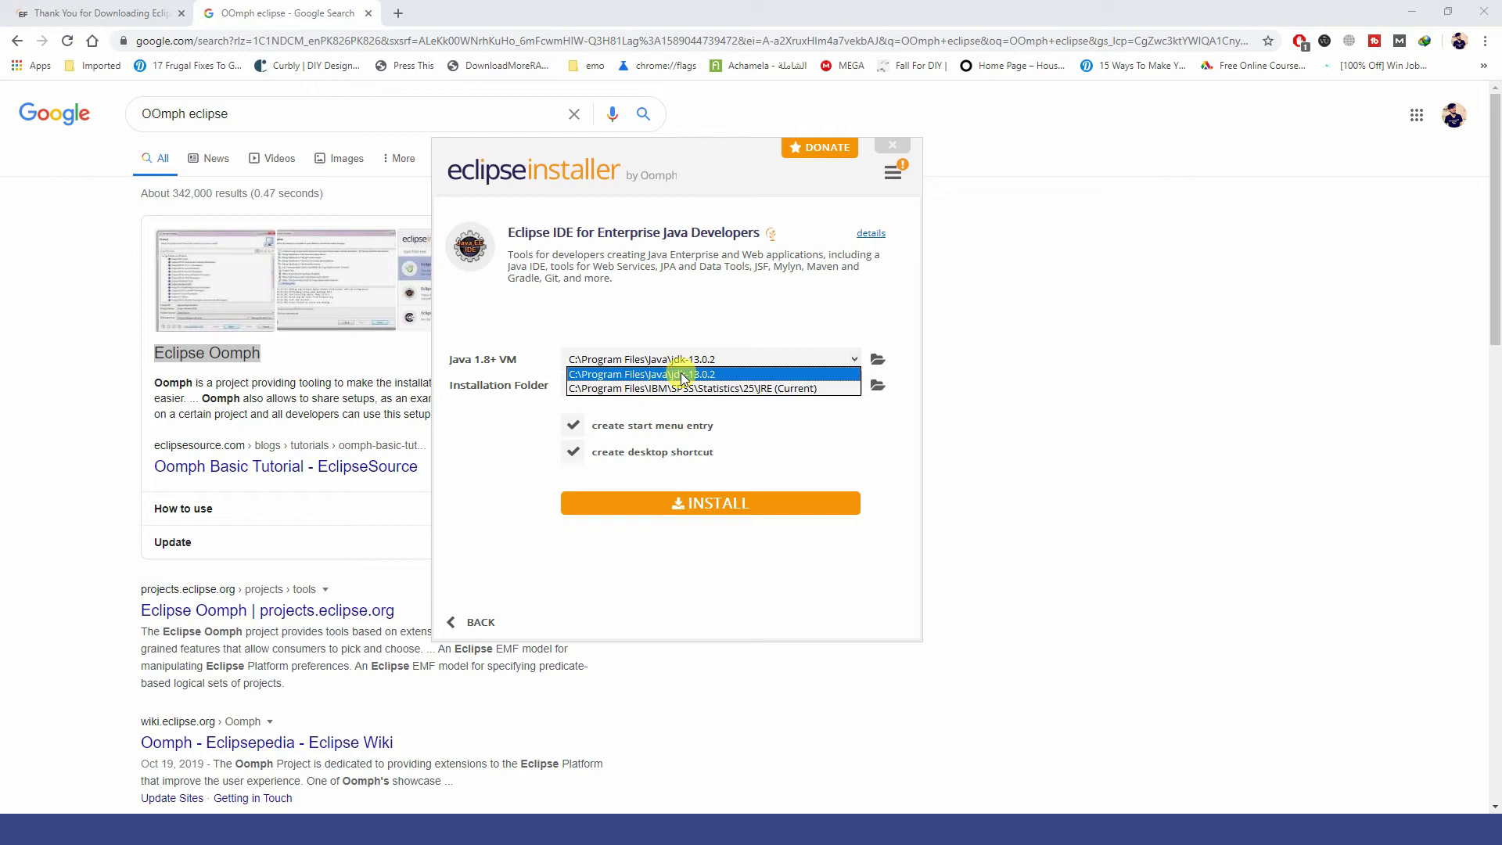
left_click(682, 377)
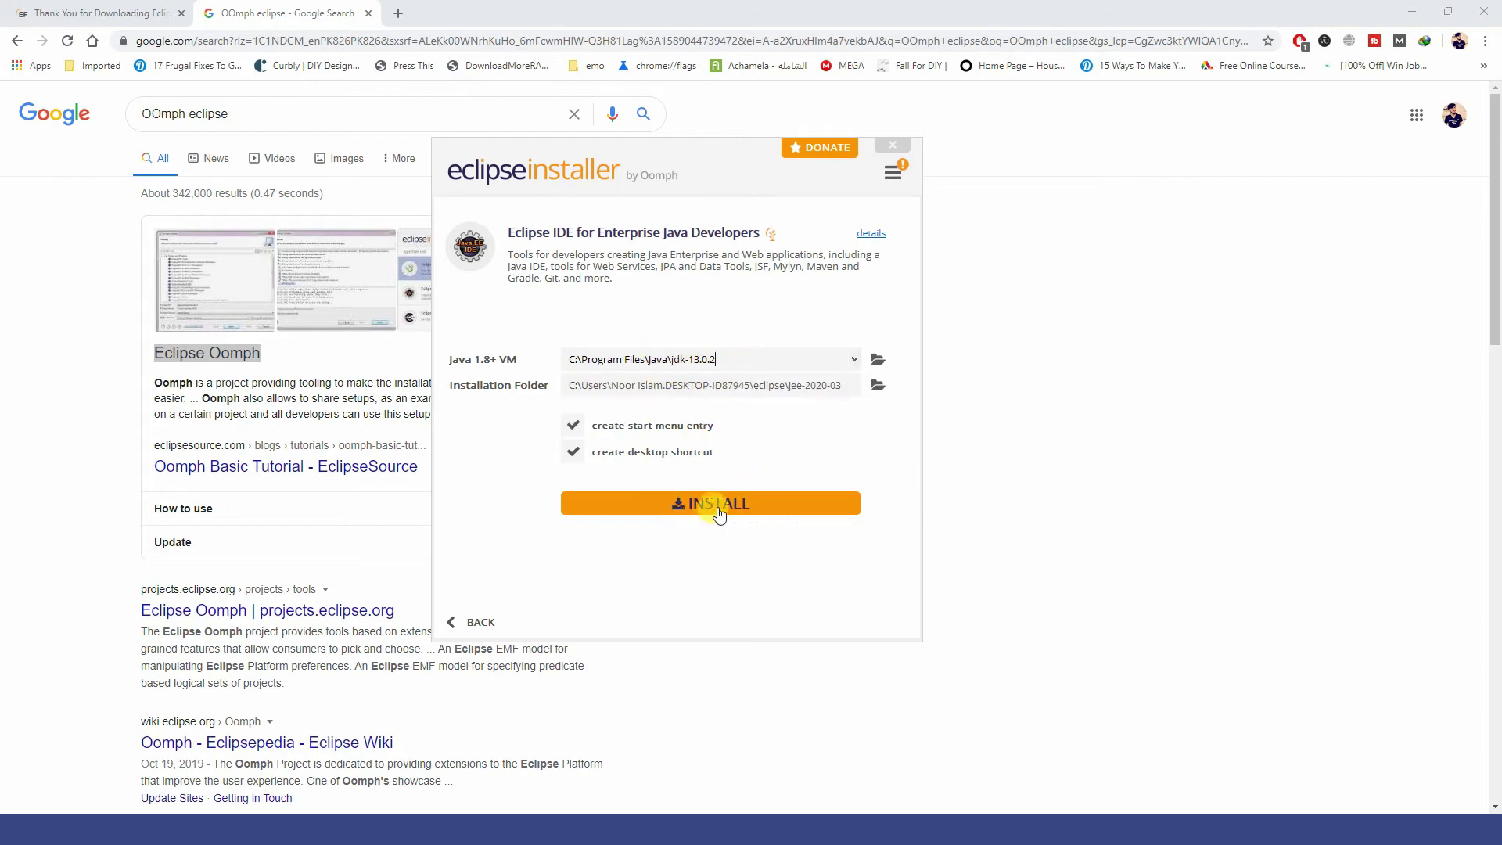
Try to shorten the installation folder path to C:\eclipse\jee-2020-03 by removing its user folder portion.
left_click_drag(784, 385, 932, 426)
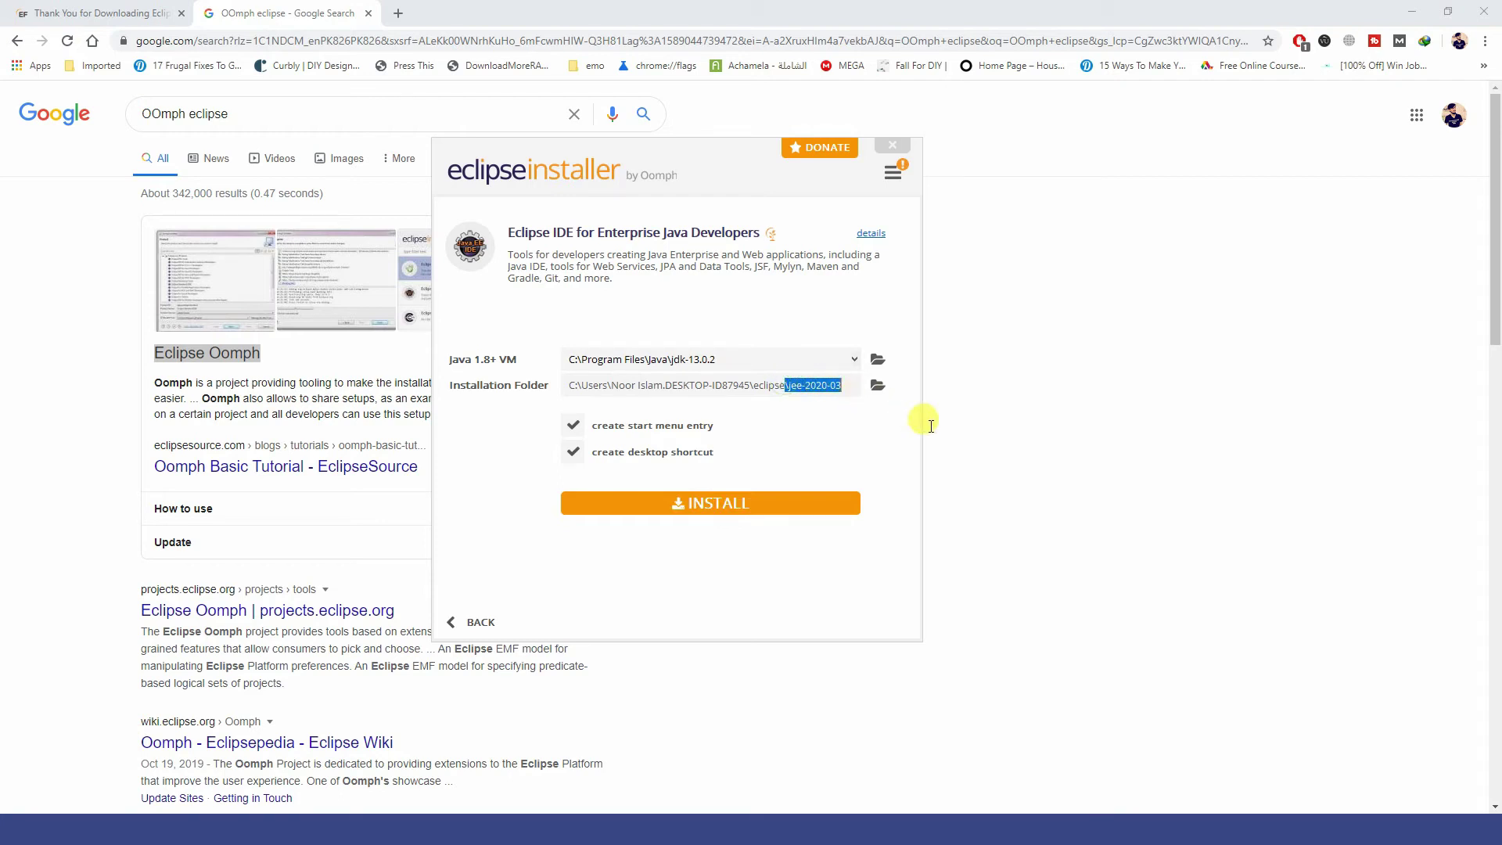
left_click(734, 385)
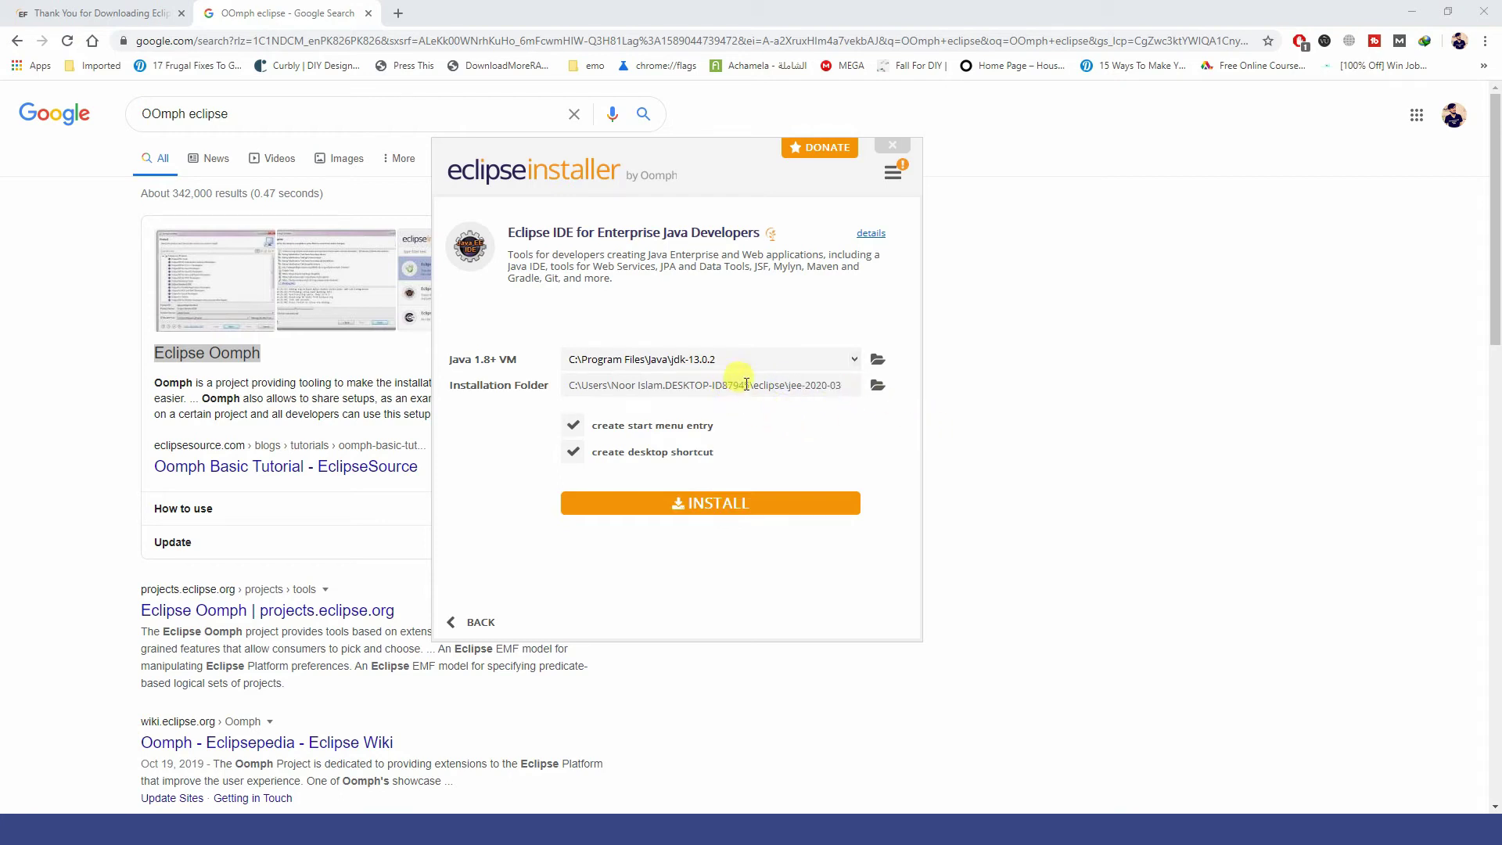
left_click_drag(750, 384, 583, 385)
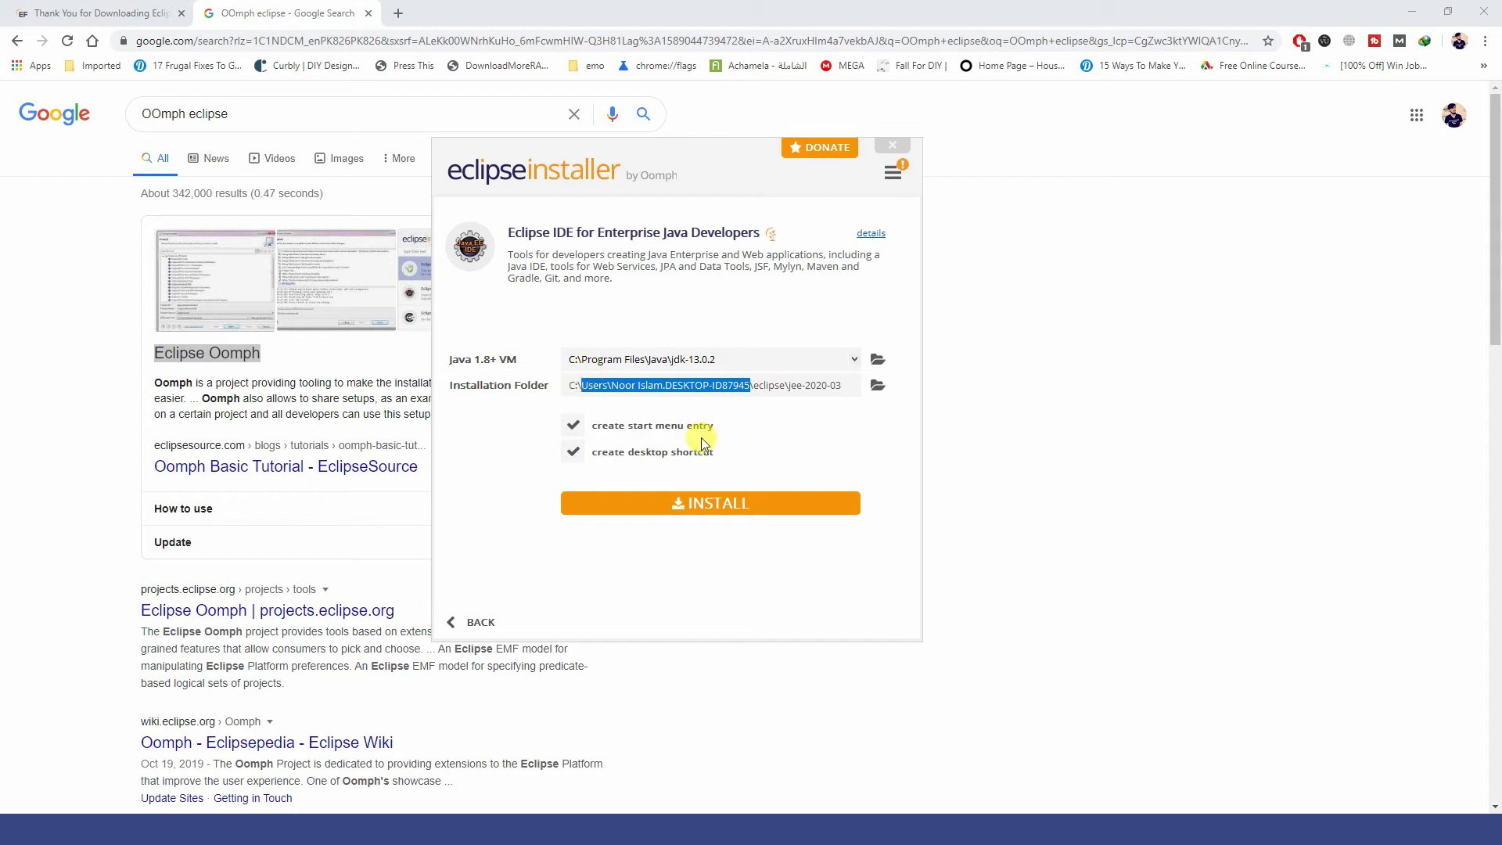
key("Delete")
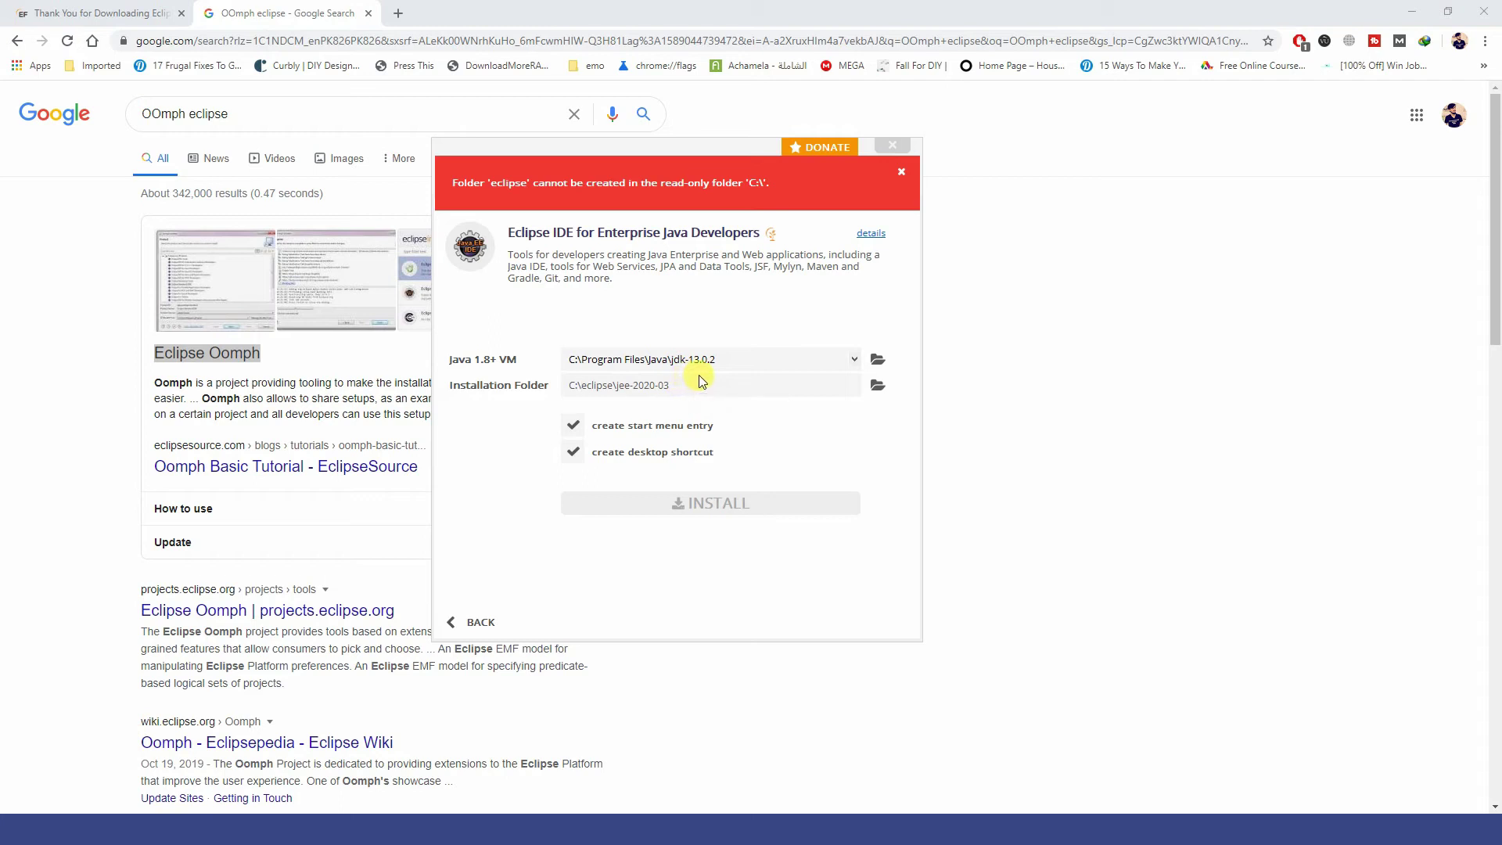
left_click(700, 386)
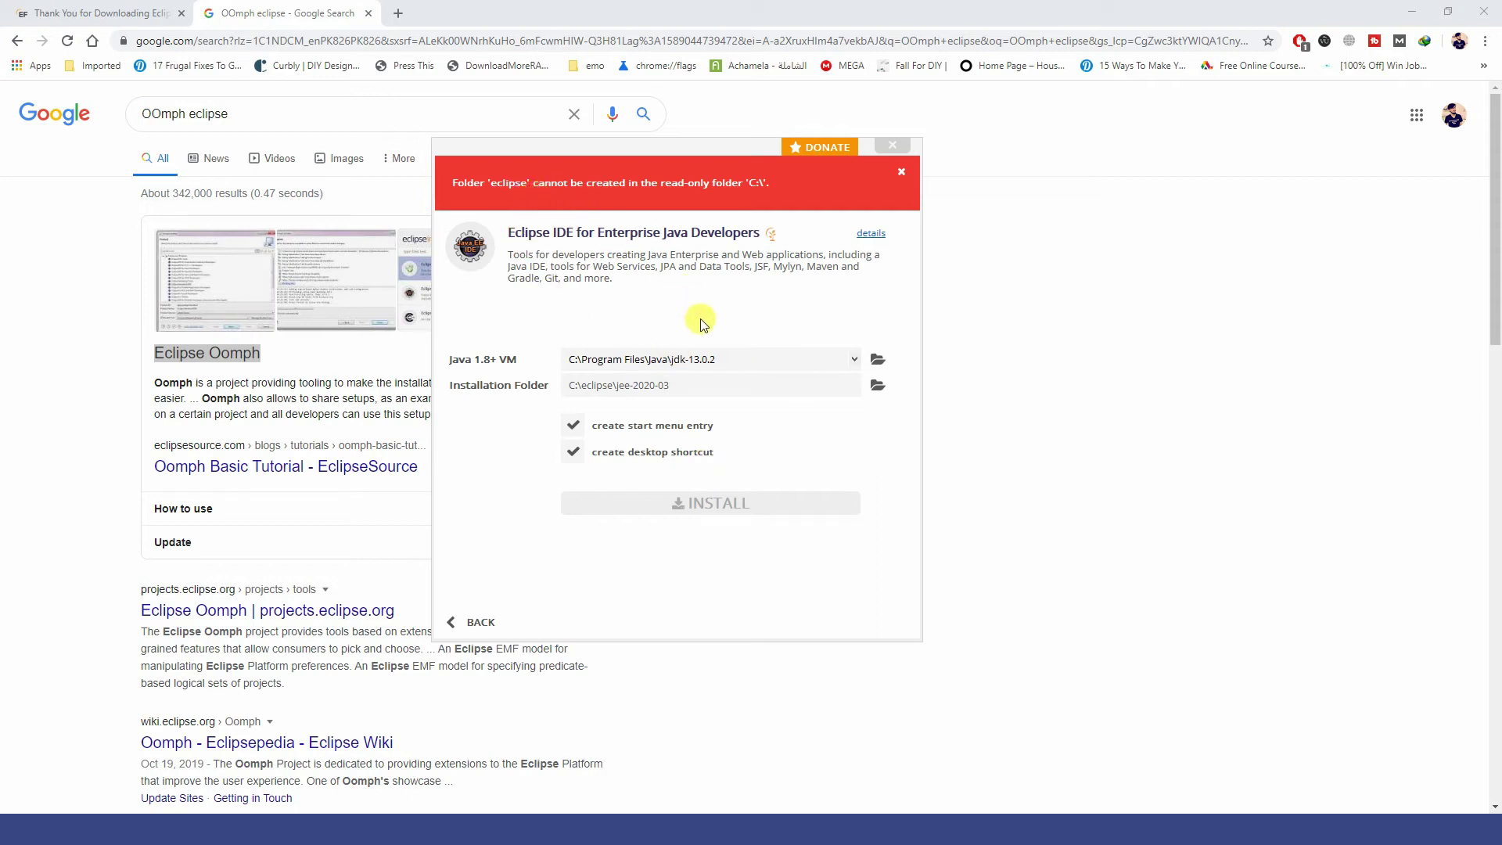
Browse for an installation folder and create a new folder named "Eclipse" on Local Disk (C:).
left_click(874, 388)
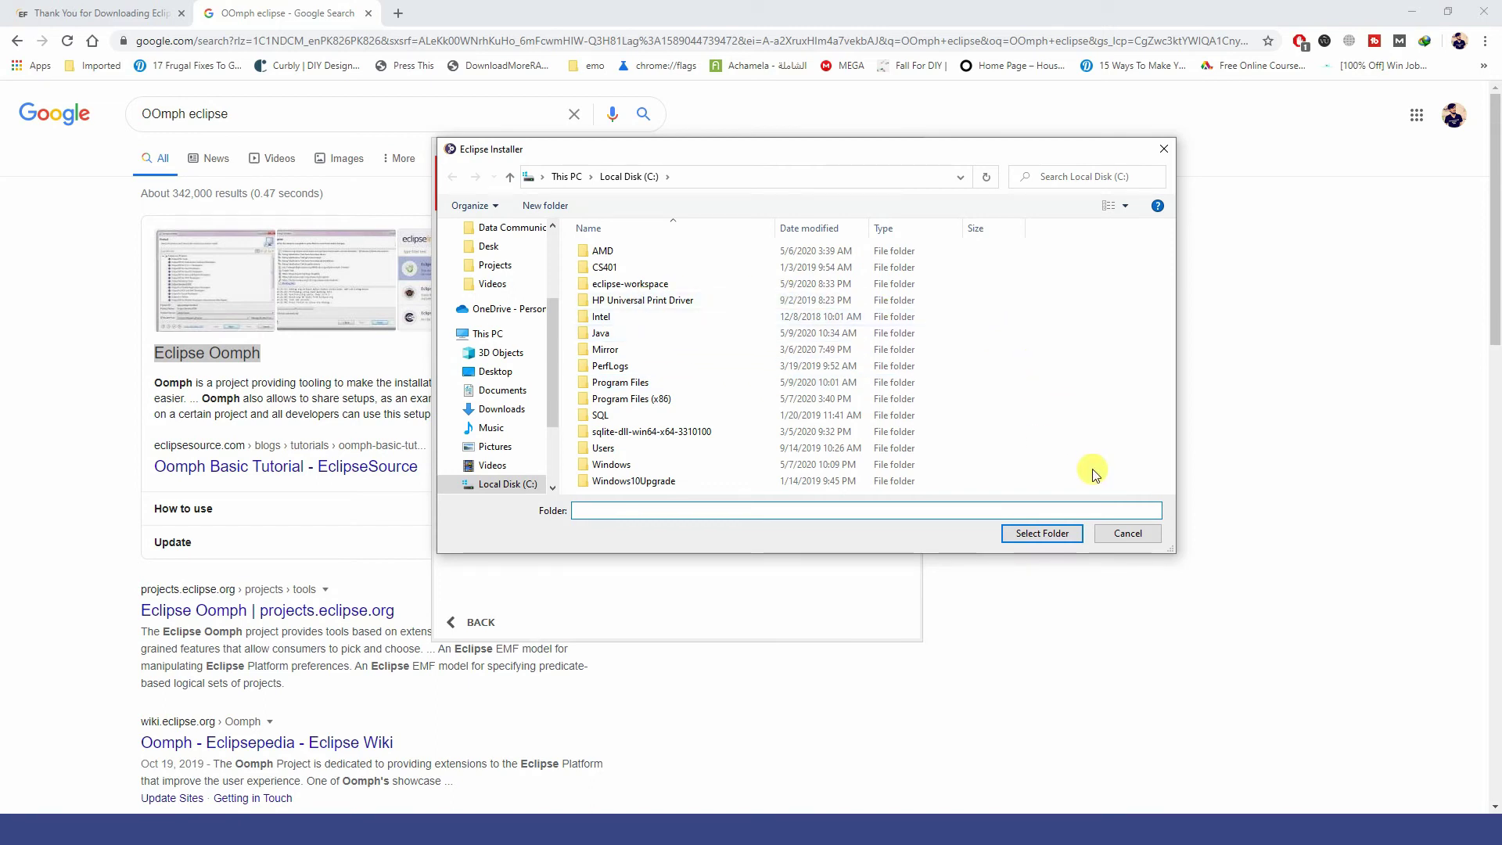
right_click(1058, 362)
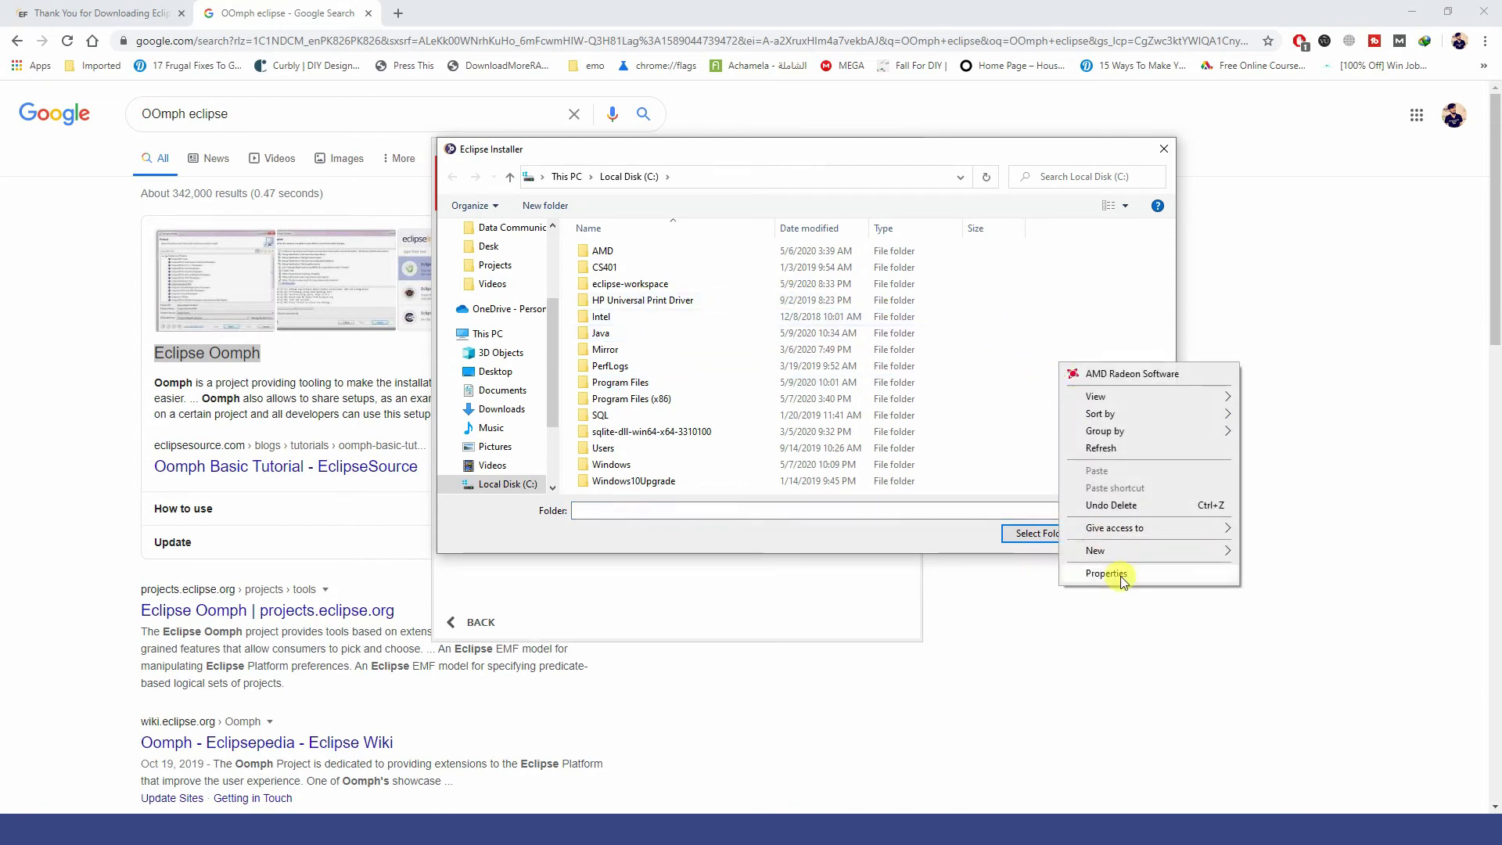
mouse_move(1123, 553)
left_click(1261, 550)
type("Eclipse")
key("Return")
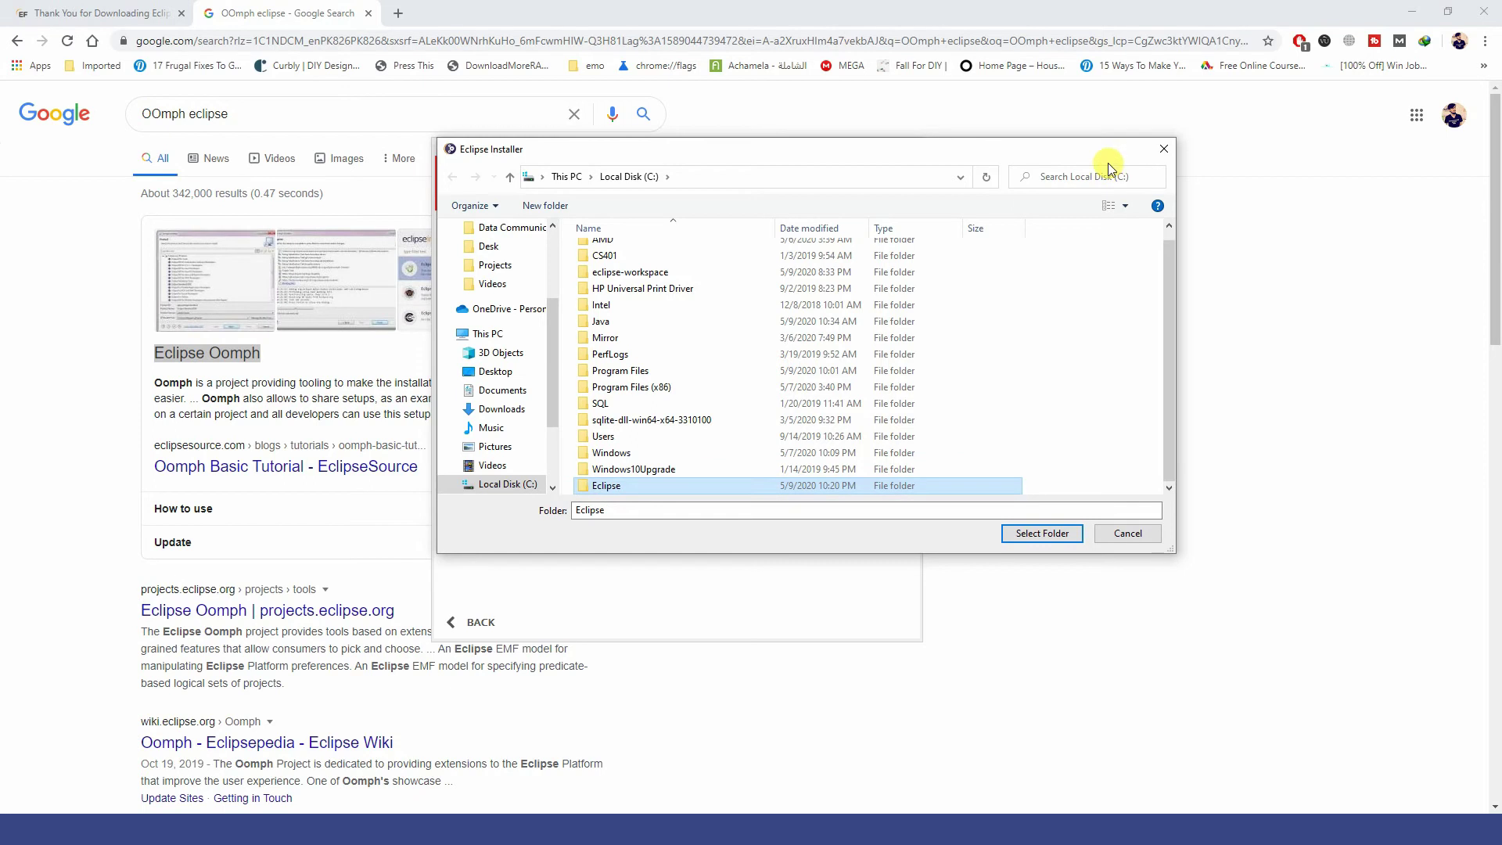
Move the folder selection dialog down and rename the new Eclipse folder to lowercase "eclipse".
left_click_drag(948, 150, 955, 248)
left_click(628, 577)
type("eclipse")
Use C:\eclipse as the installation folder and start installing the Enterprise Java Developers package.
left_click(1089, 626)
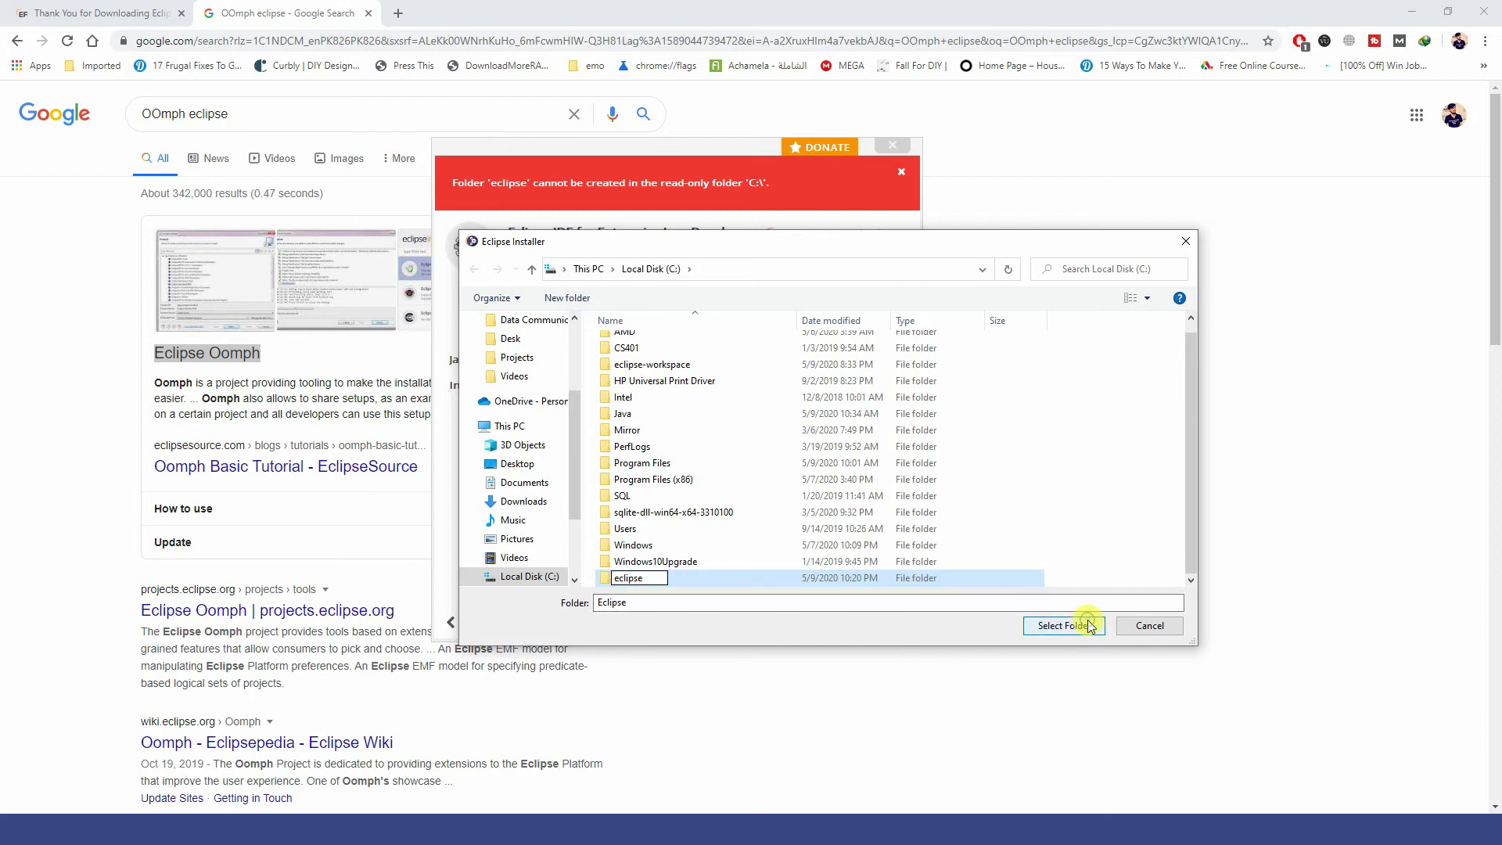
left_click(1077, 631)
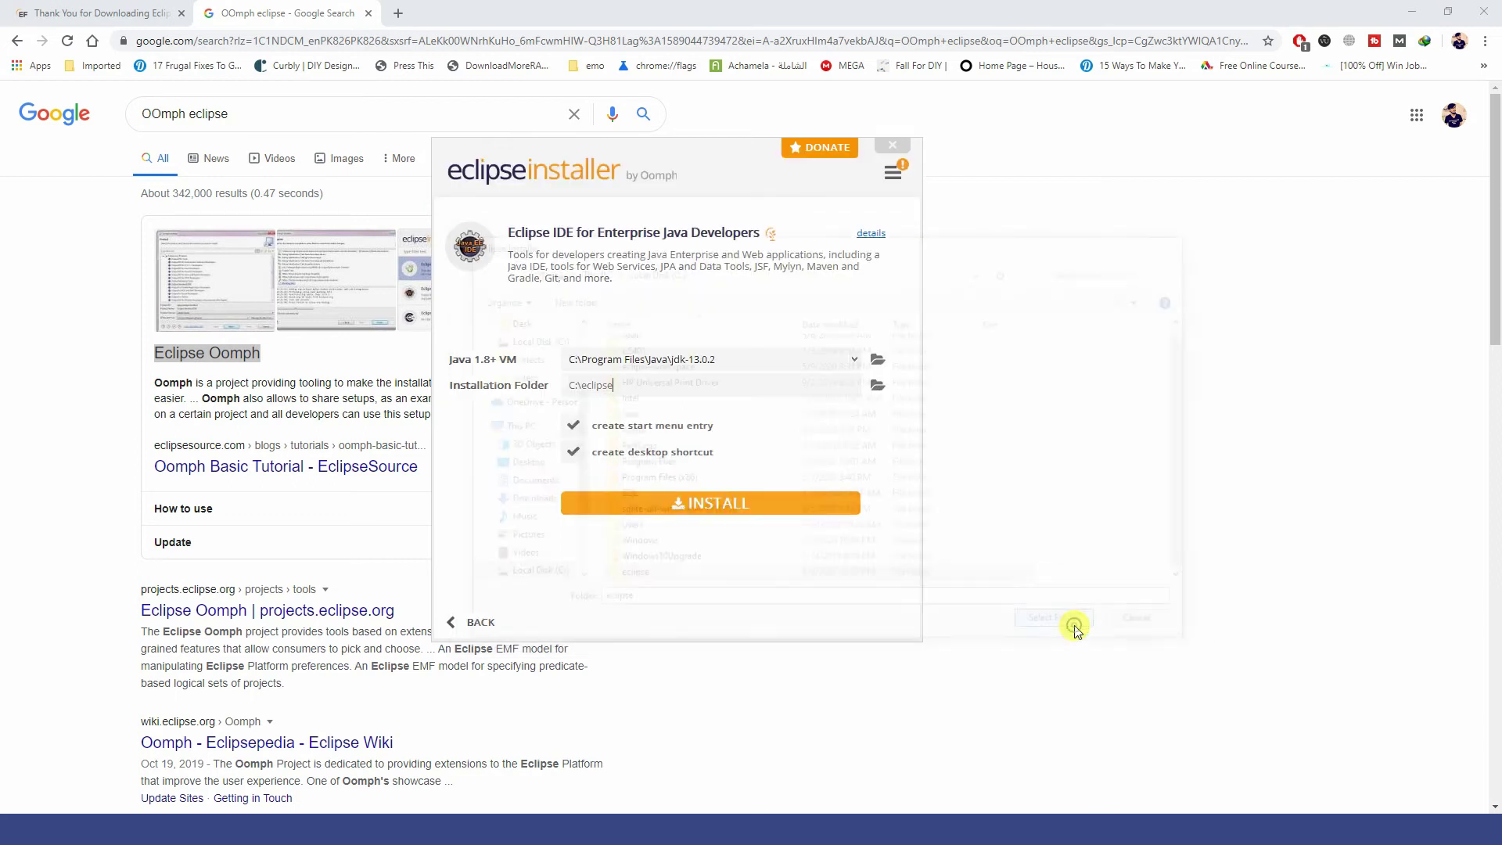
left_click(728, 504)
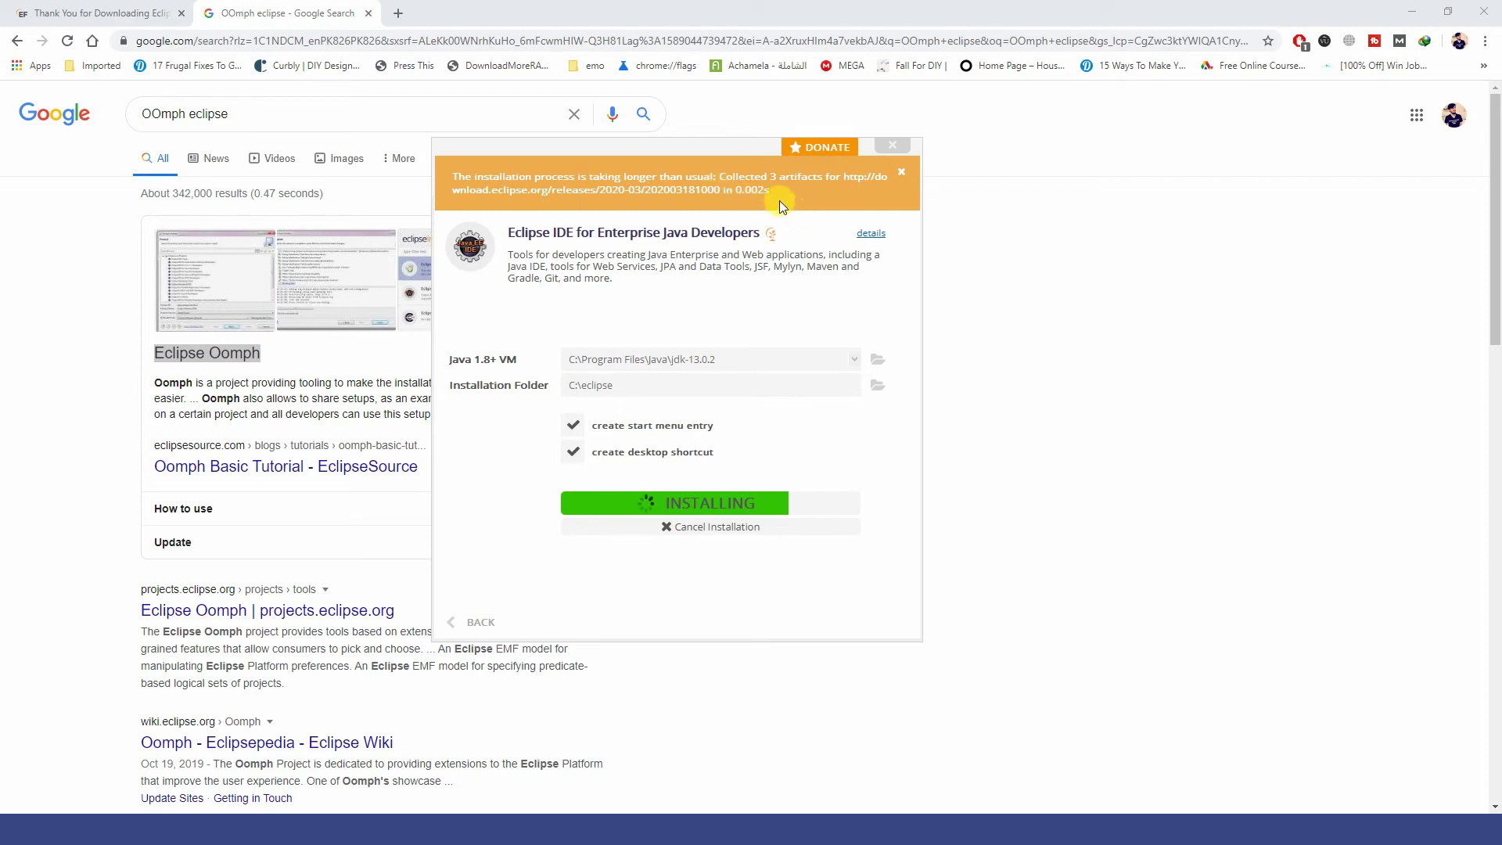
Search the web for "why eclipse site is so slow" in a new browser tab.
left_click(398, 13)
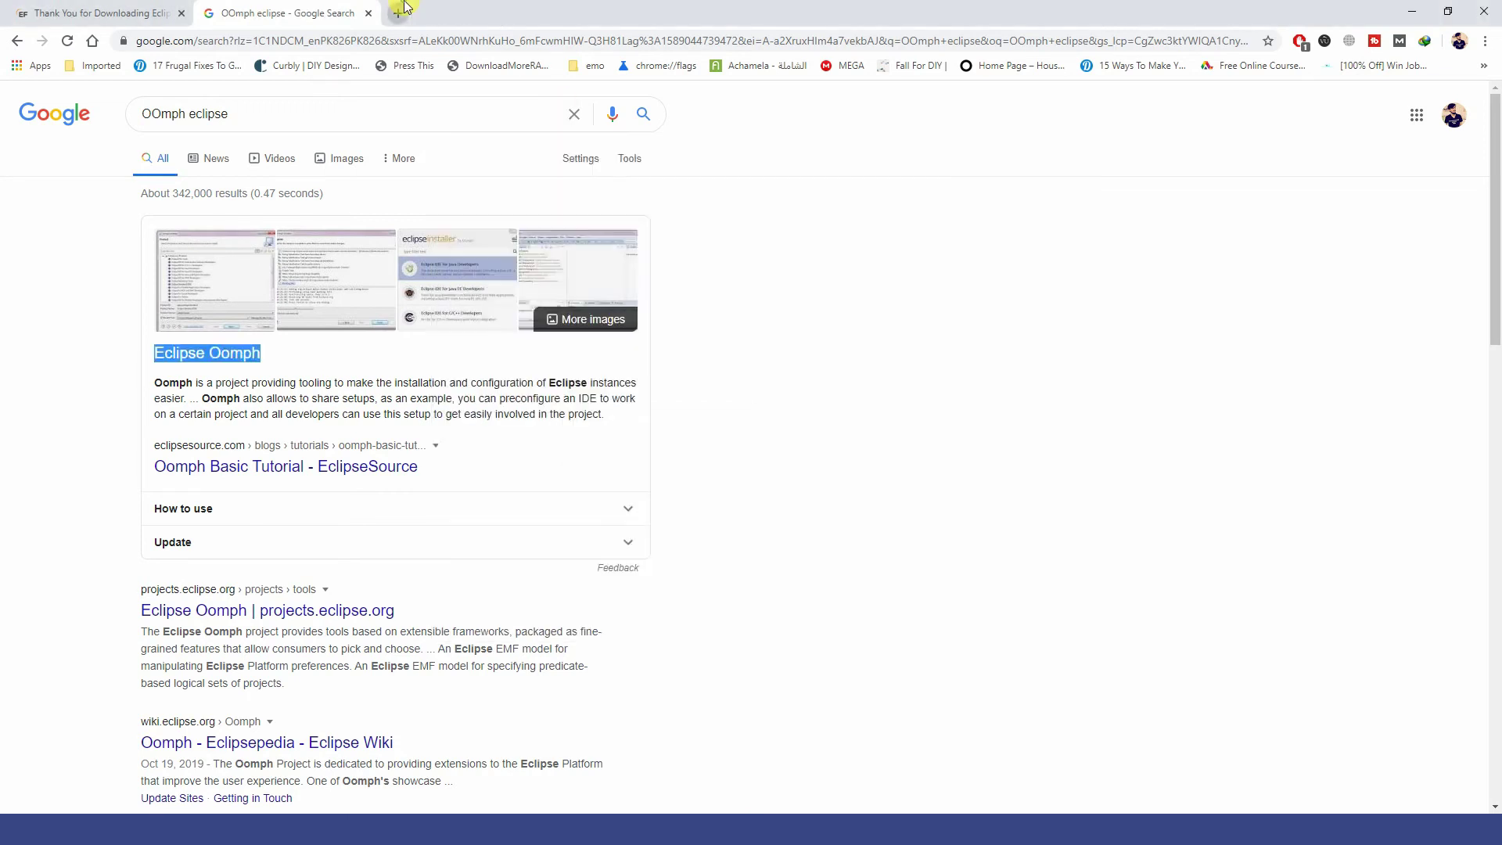
type("why ec")
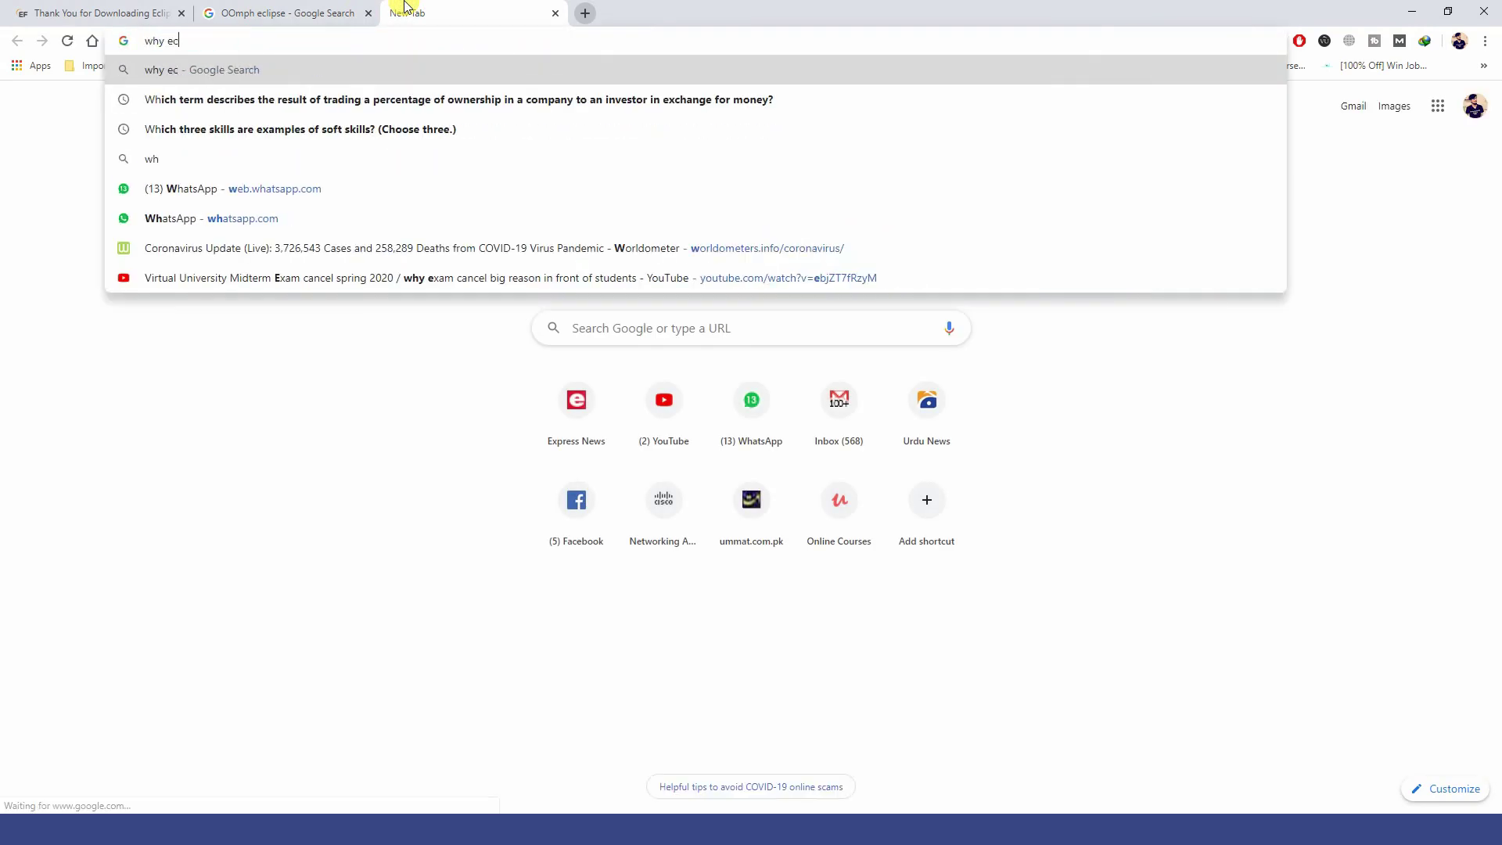
type("lipse sit")
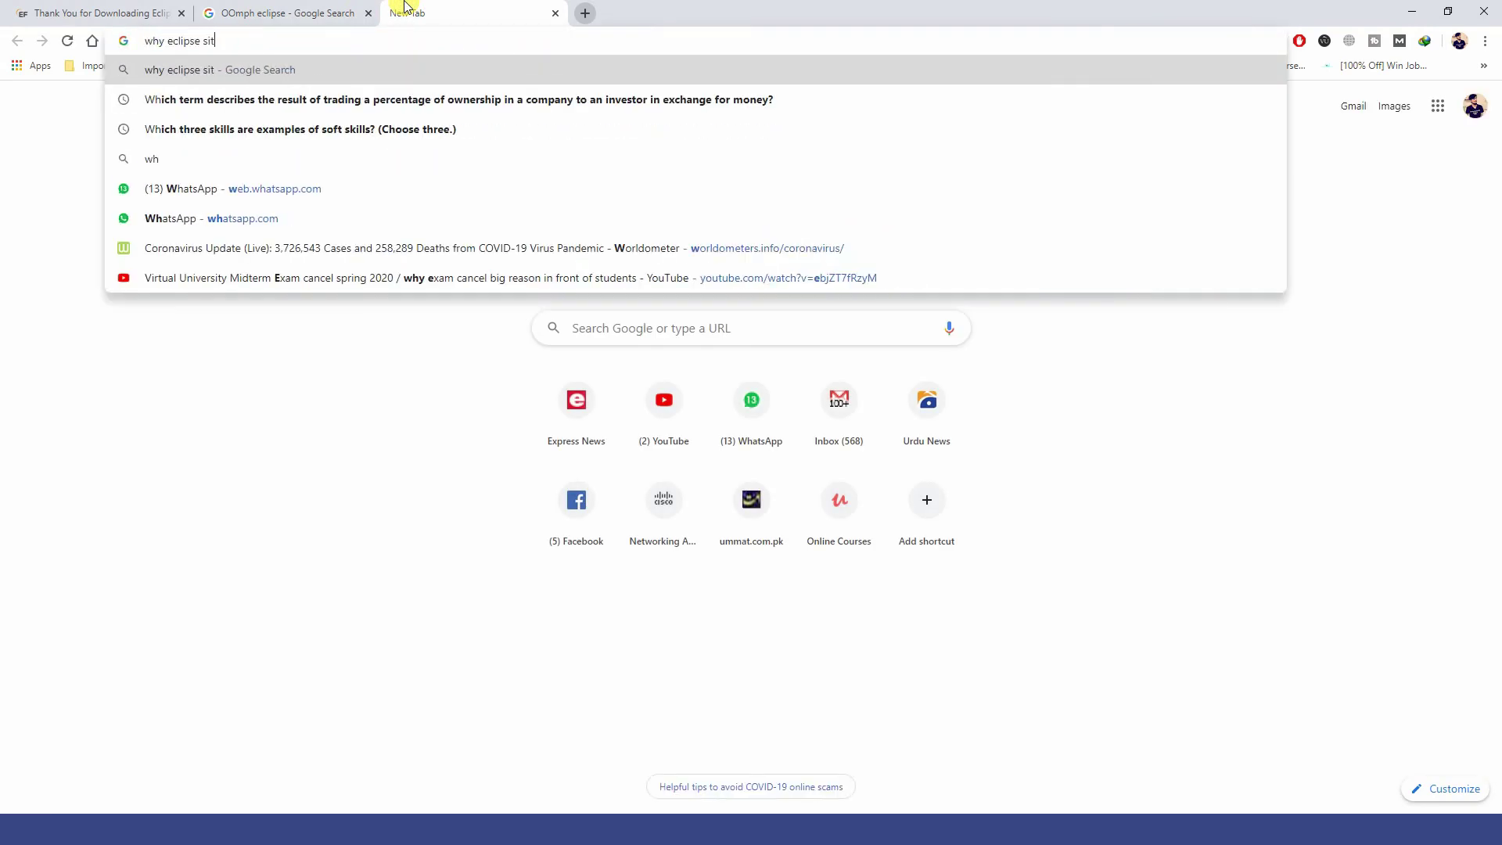
type("e is so slow")
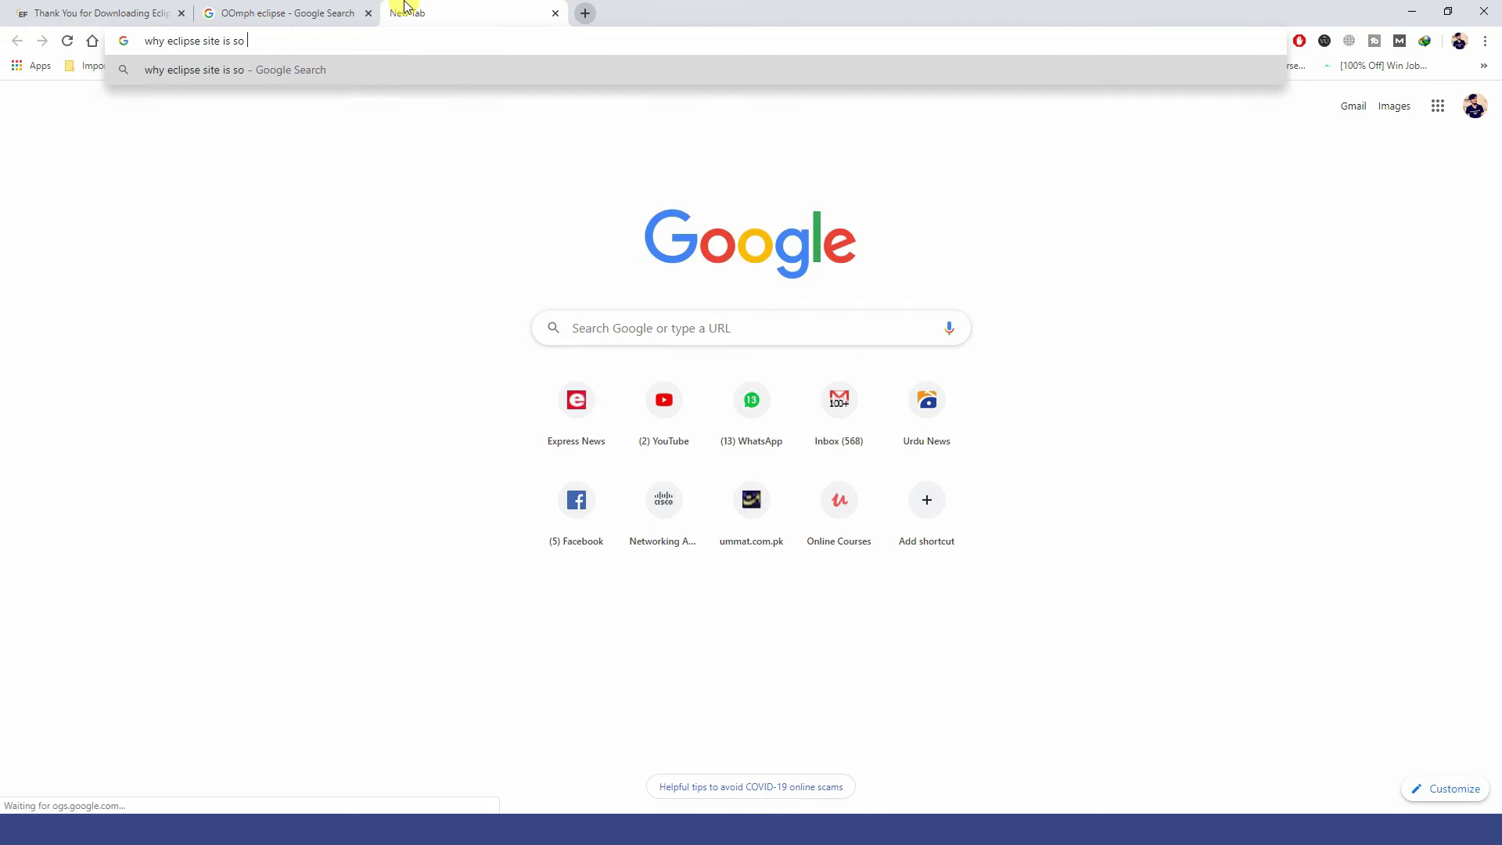
key("Return")
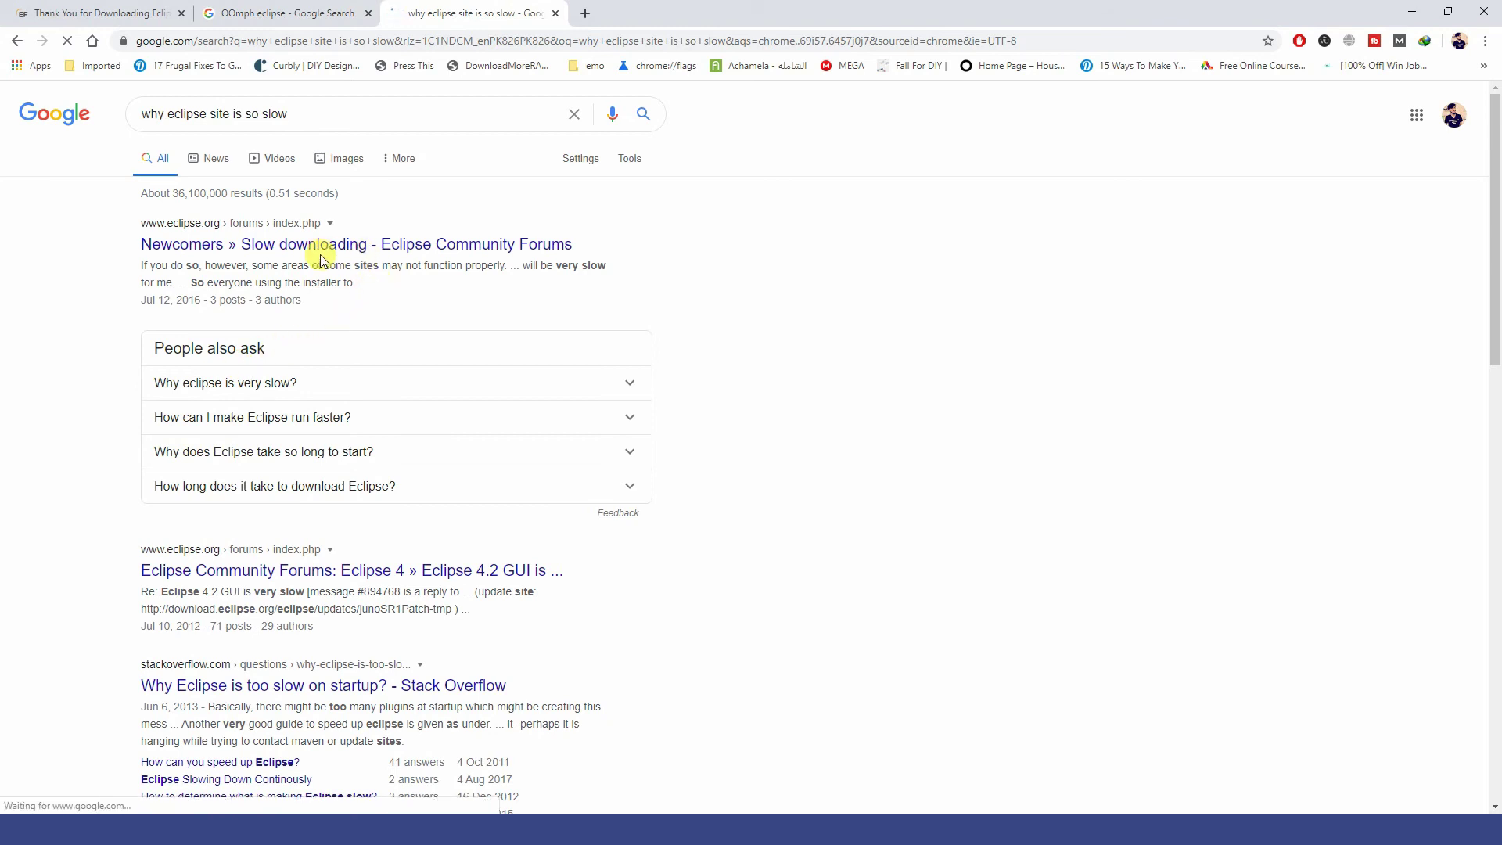
Open the "Slow downloading" thread of the Eclipse Community Forums and check the installer's progress while the page loads.
left_click_drag(321, 266, 503, 268)
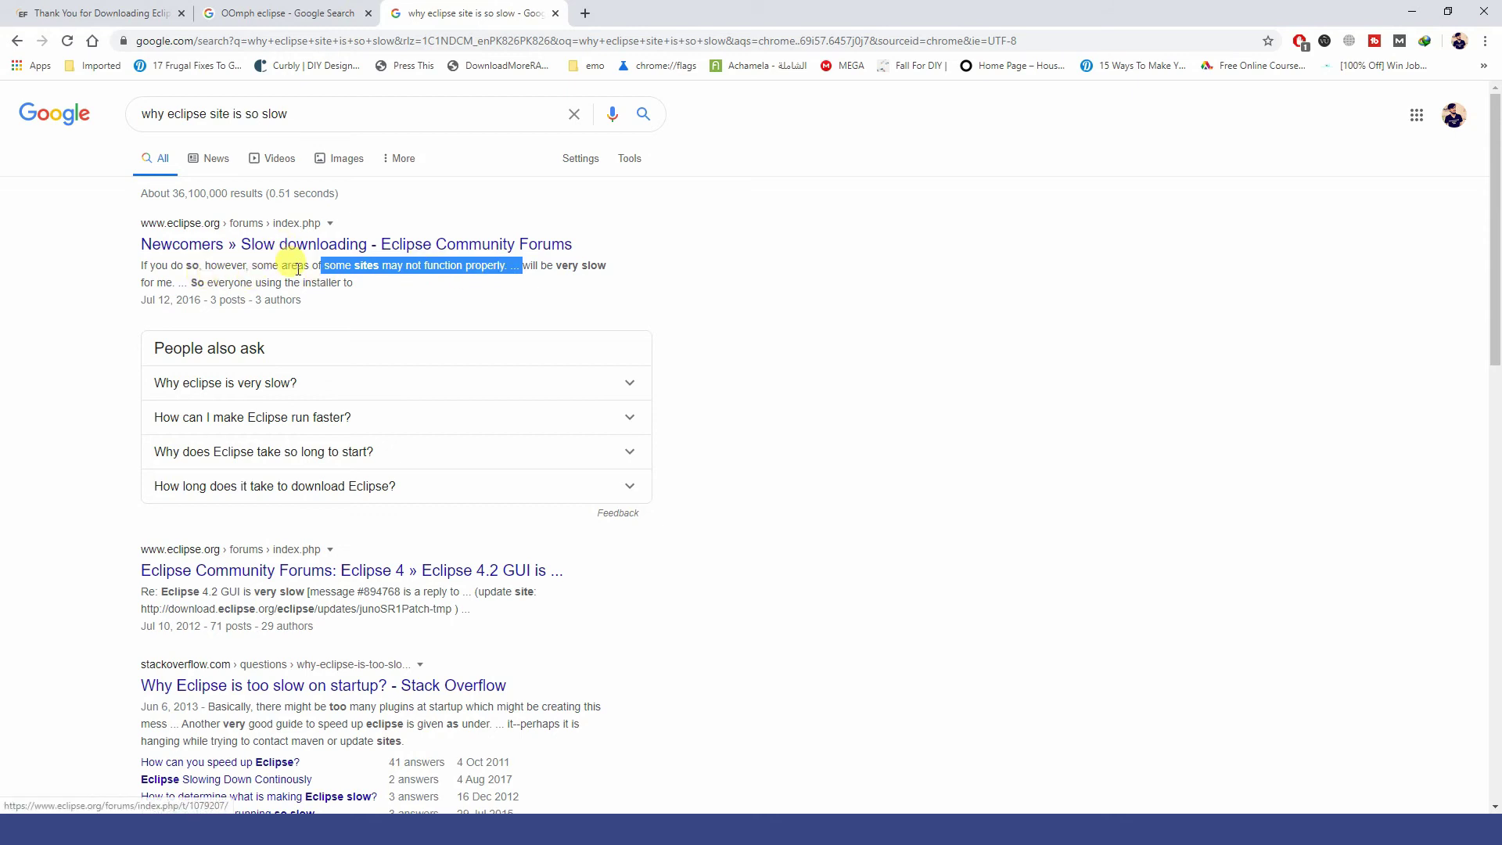
left_click(192, 278)
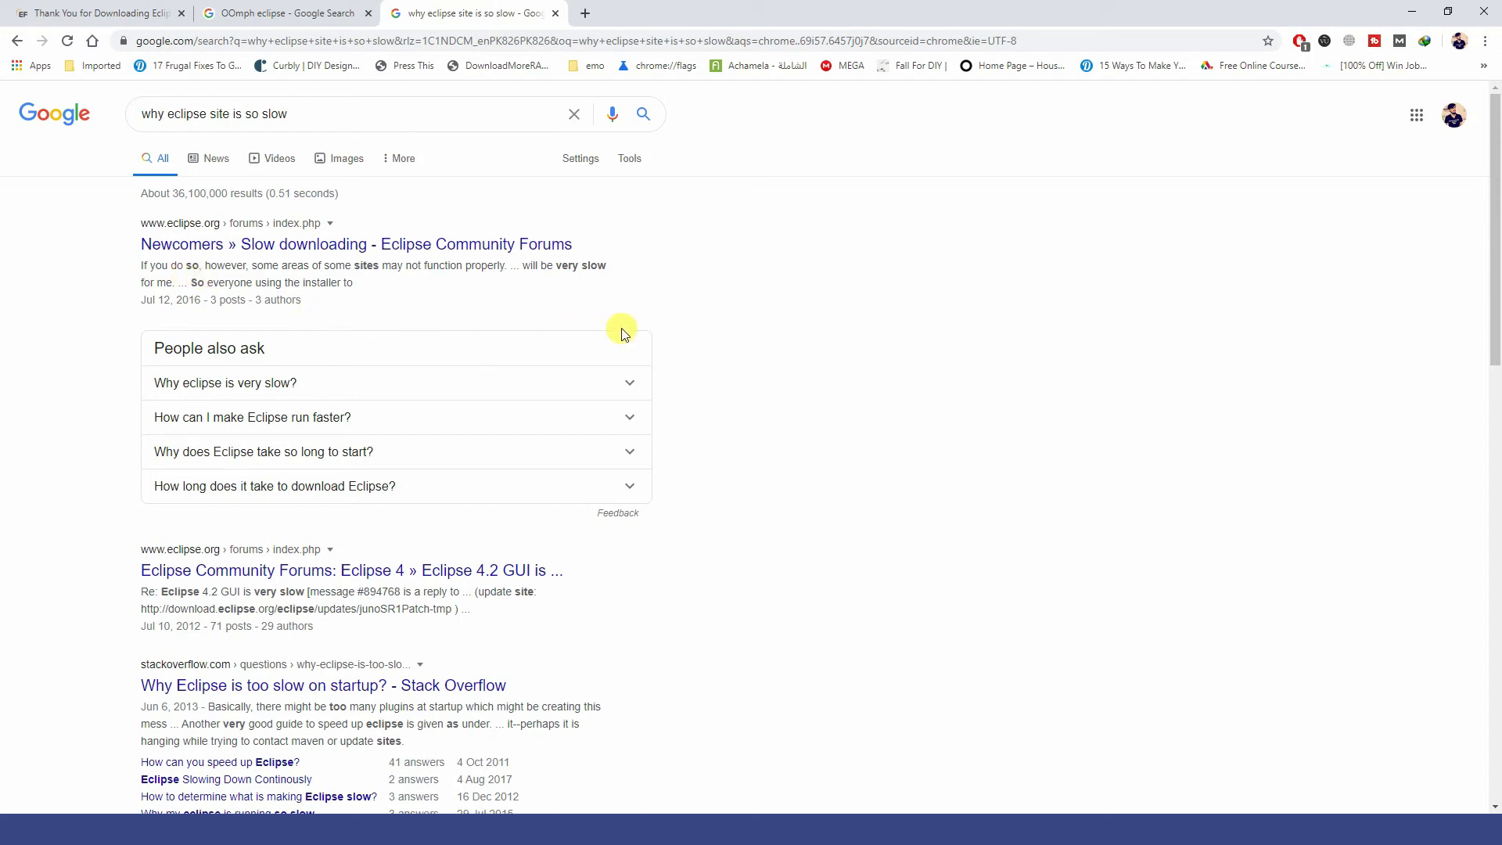
scroll(624, 329, "down", 1)
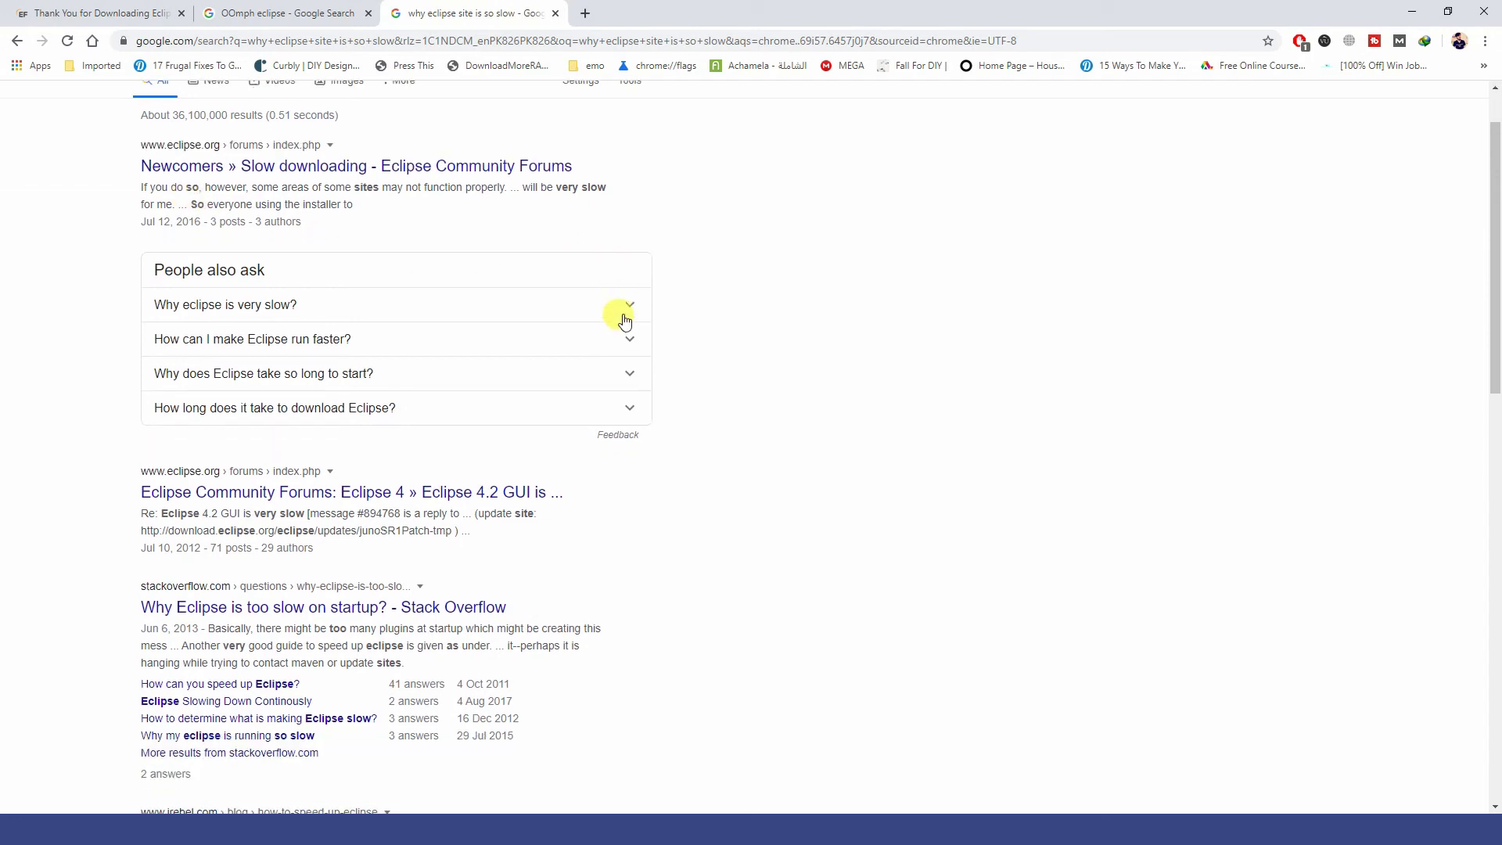
left_click(361, 161)
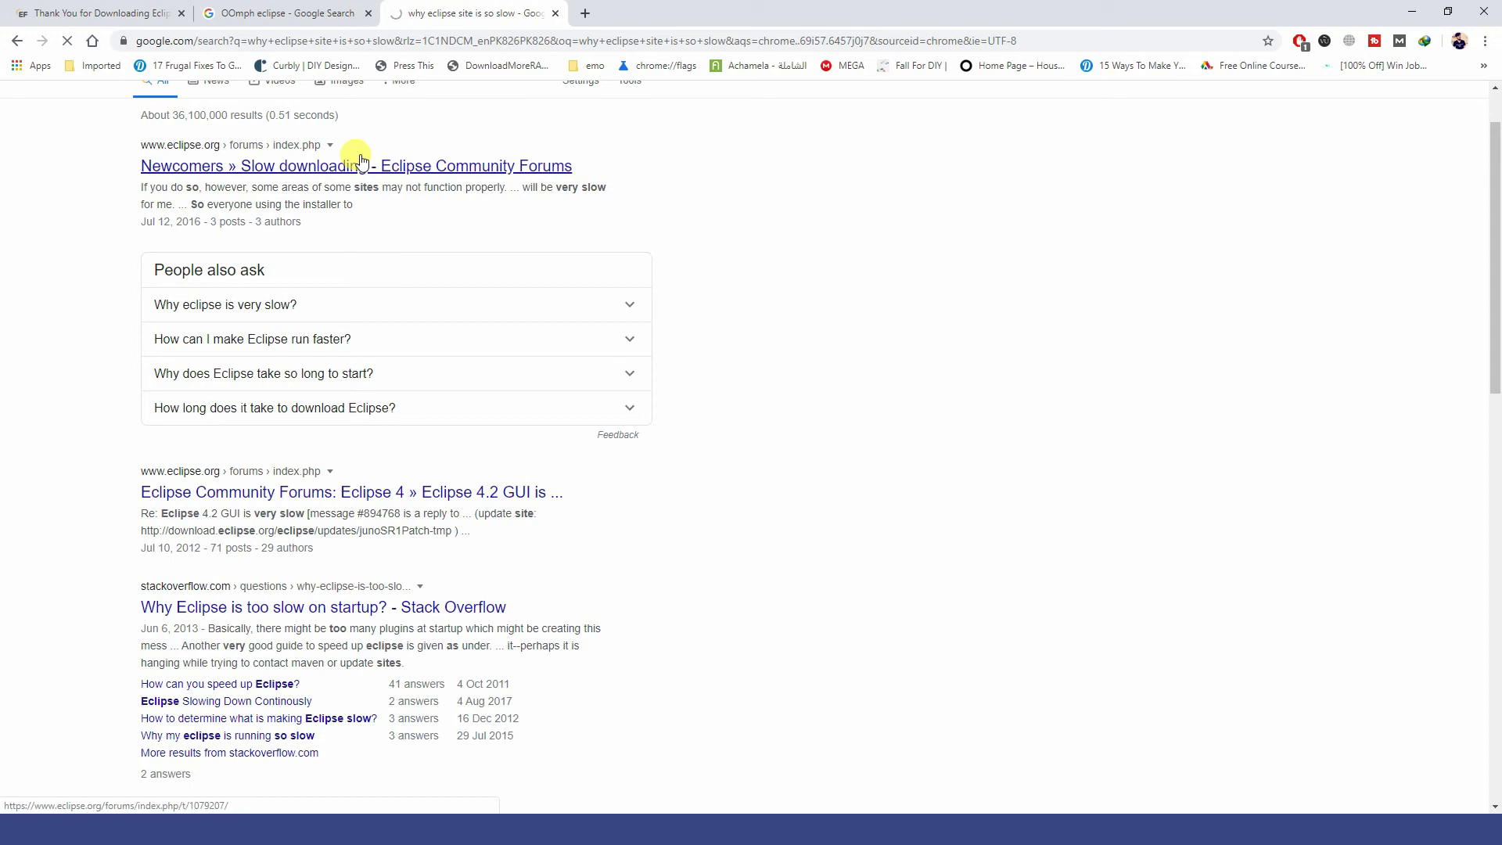
key("alt+Tab")
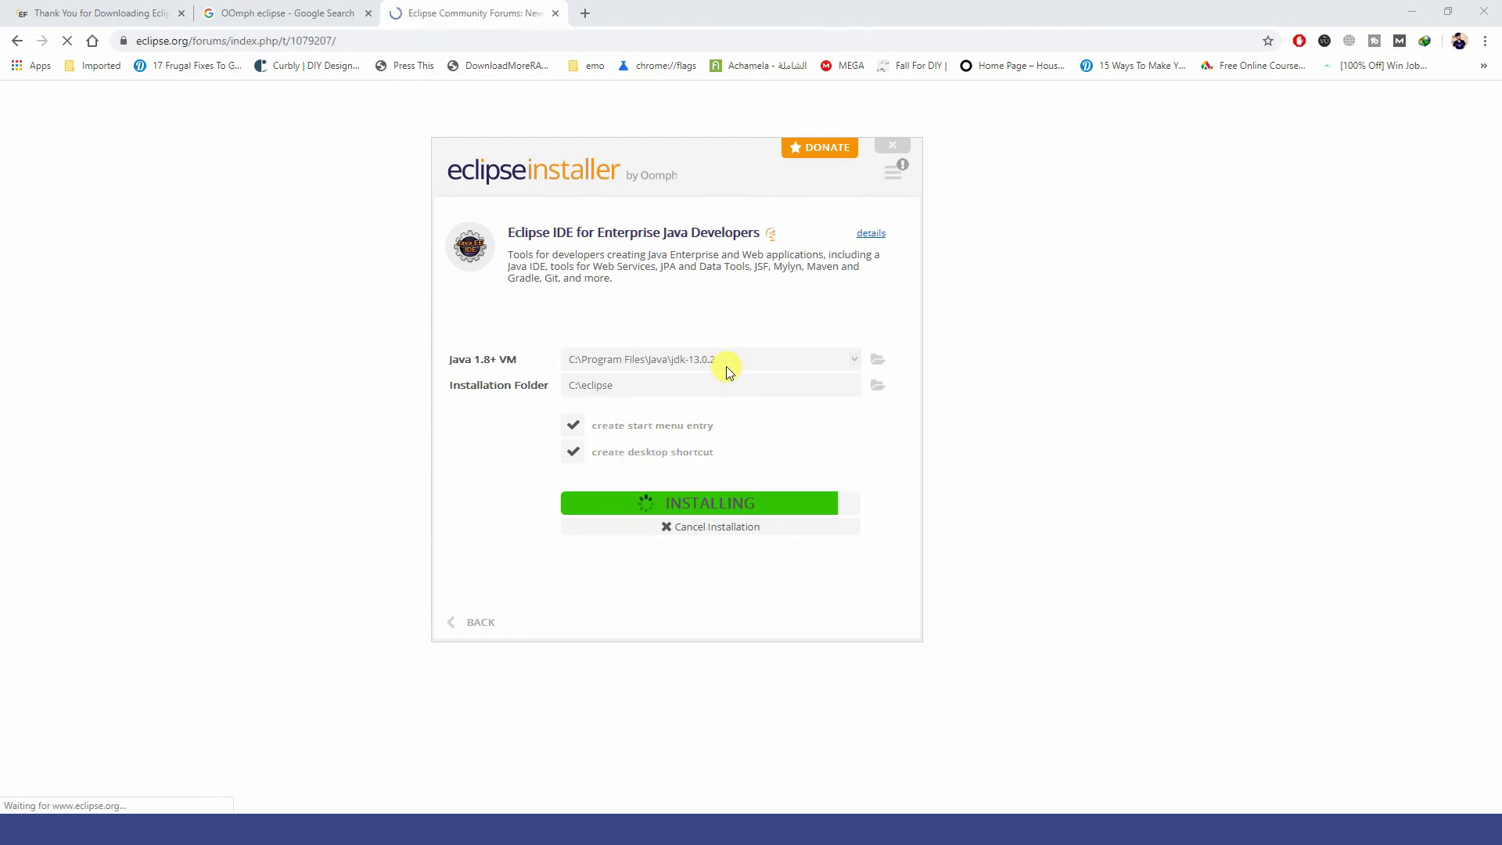
key("alt+Tab")
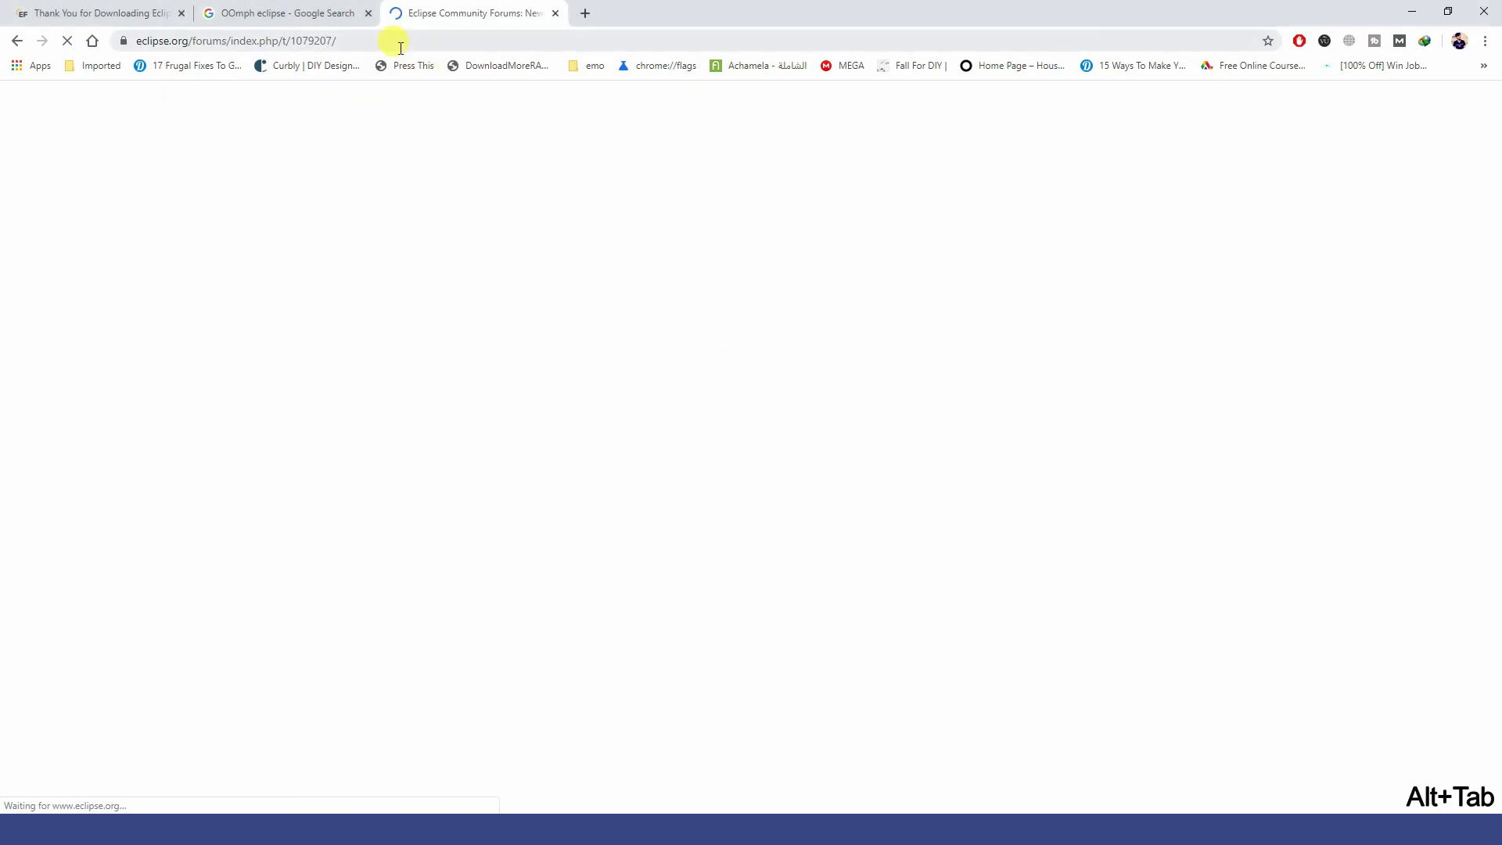
Close the "Thank You for Downloading Eclipse" browser tab and launch the installed Eclipse from the Eclipse Installer.
left_click(313, 13)
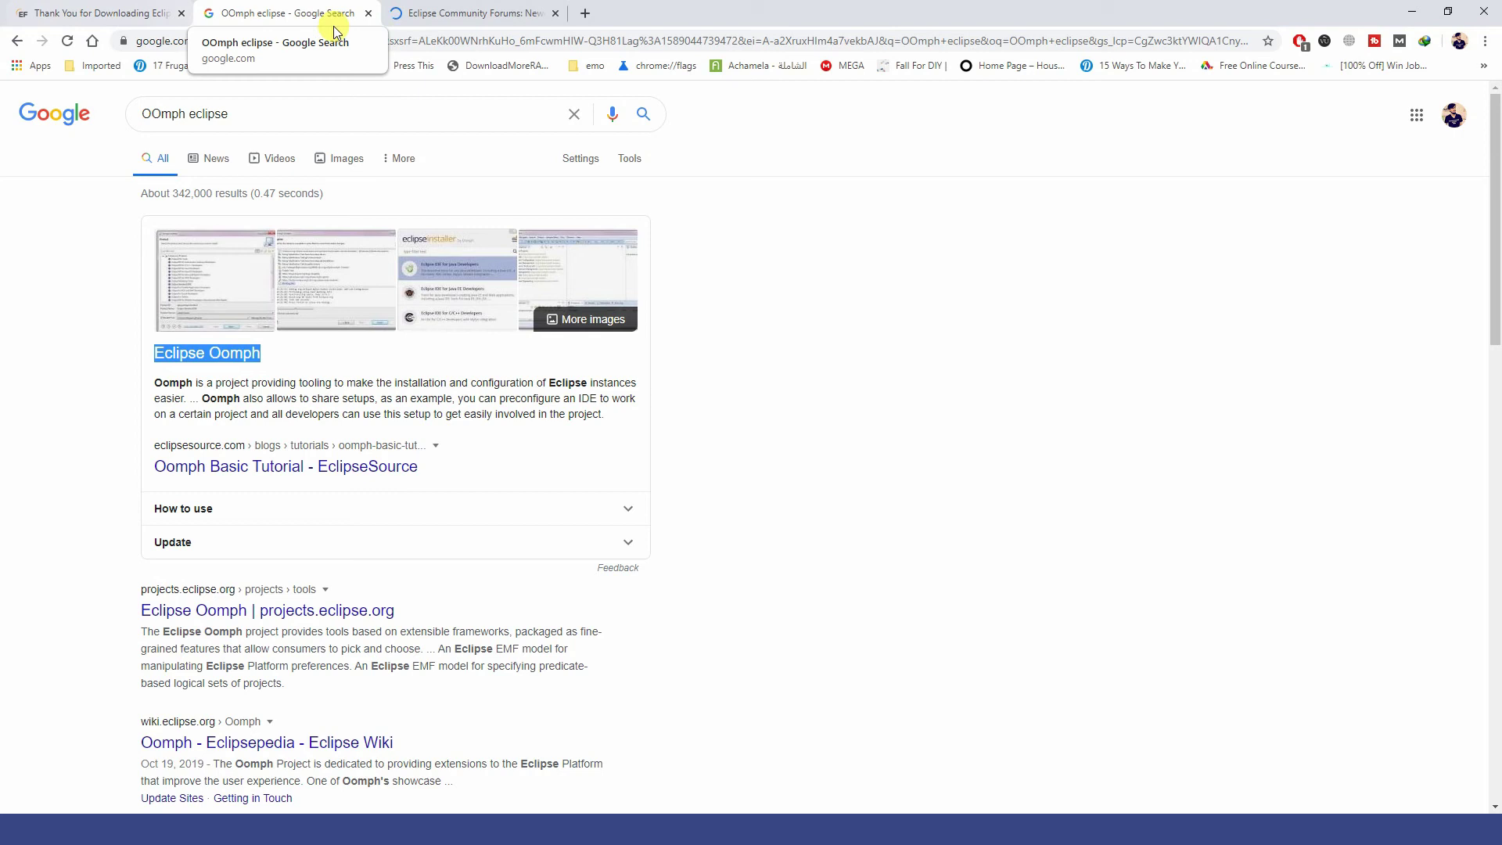
left_click(183, 13)
key("alt+Tab")
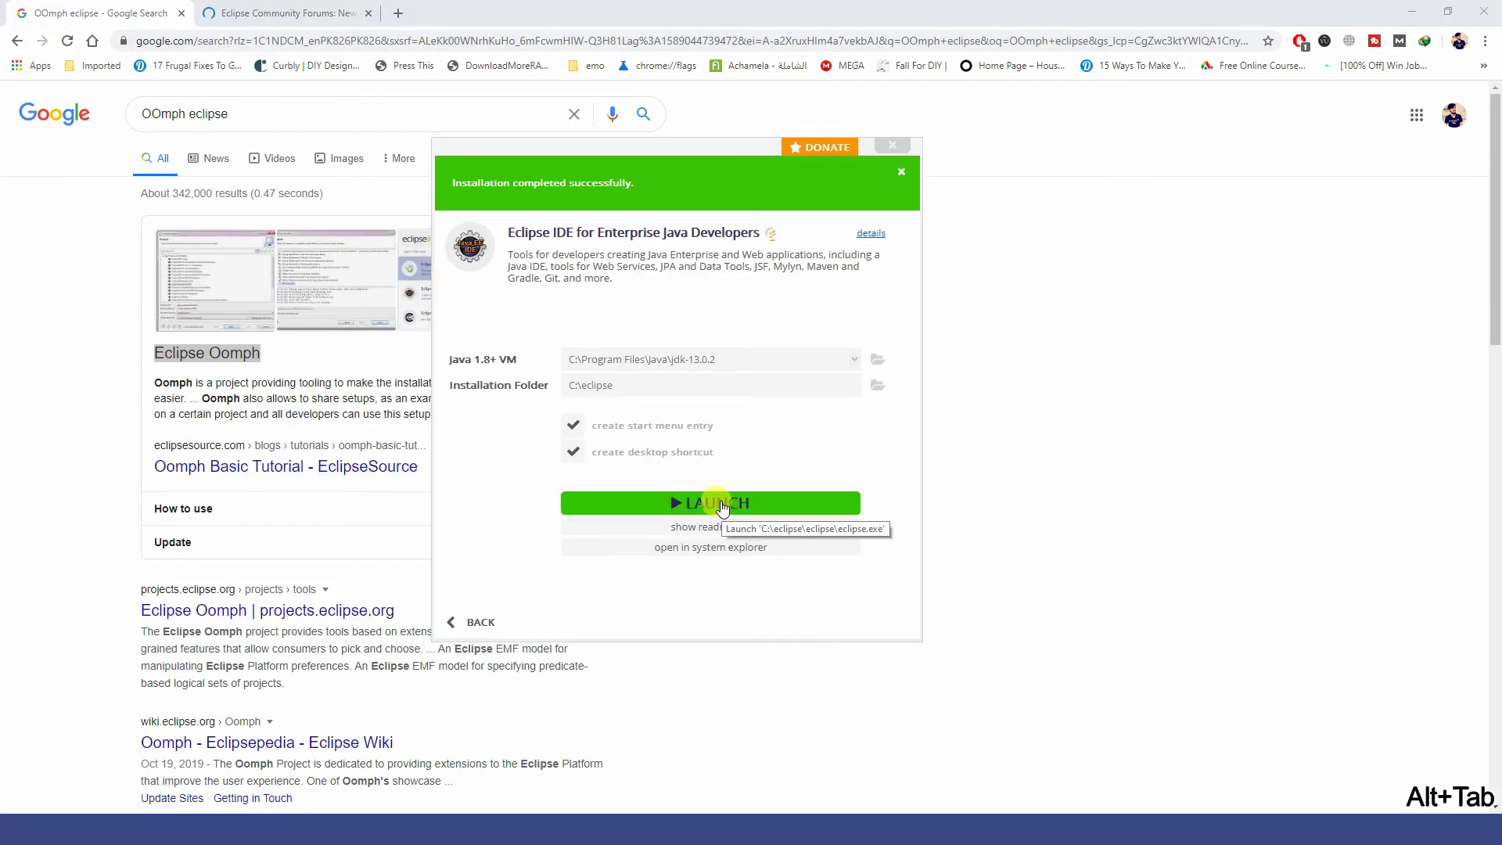
left_click(721, 504)
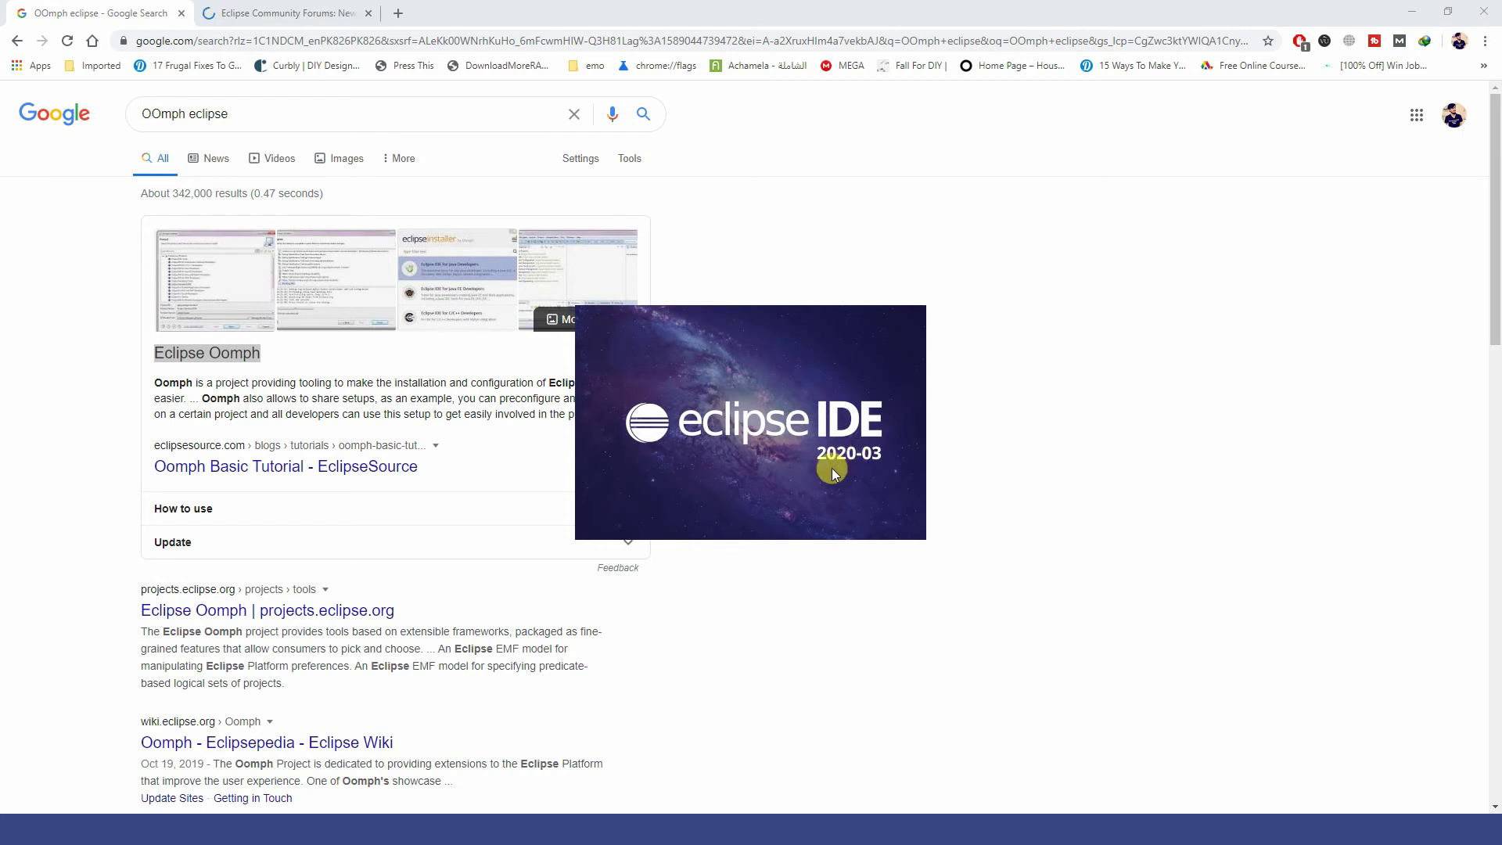
Search the web for "eclipse 2020-03" in place of the current query.
left_click(302, 115)
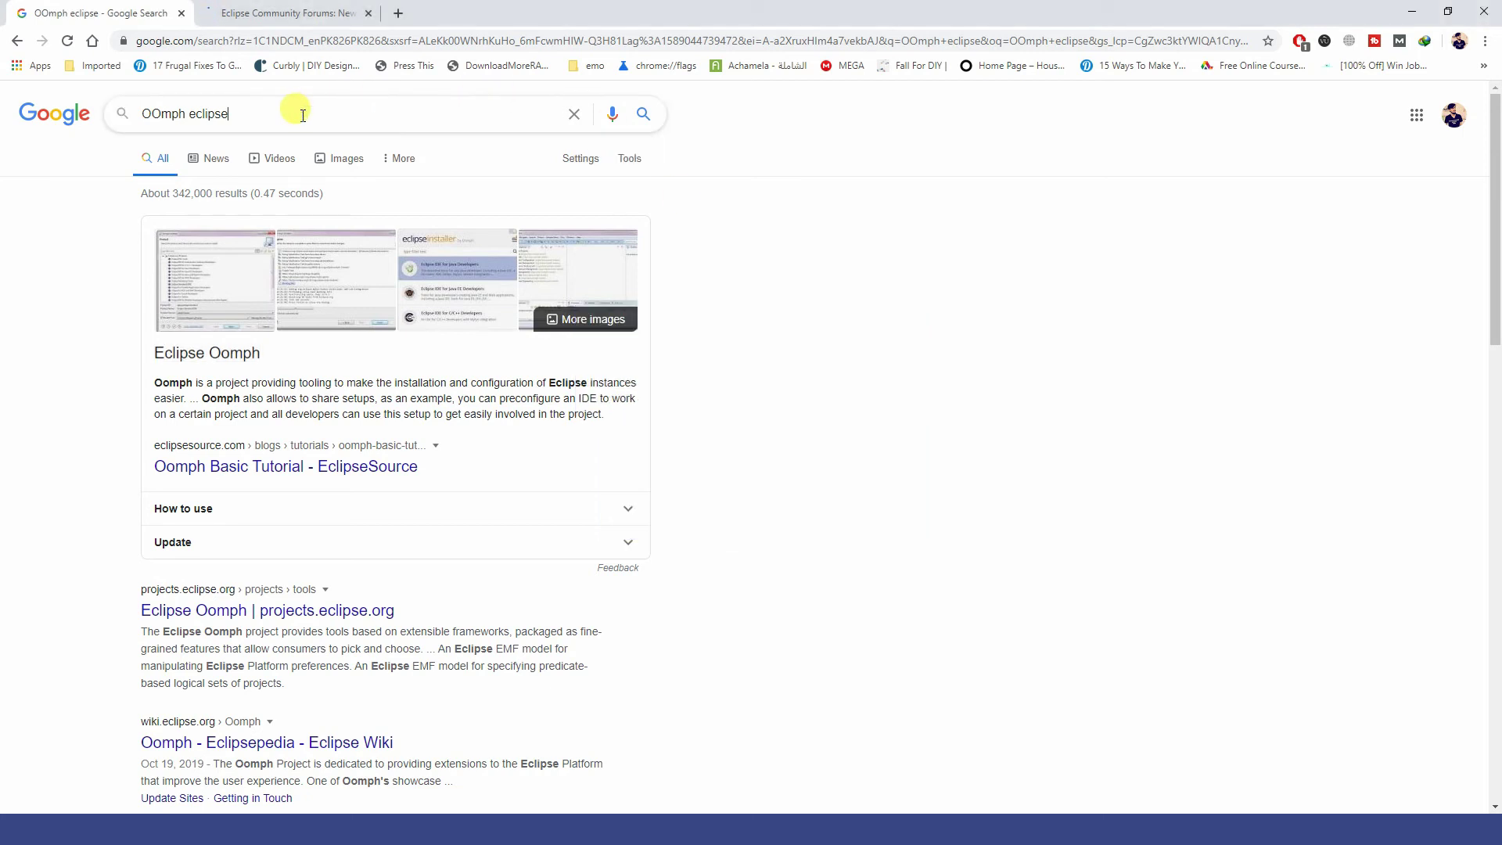
key("ctrl+a")
type("e")
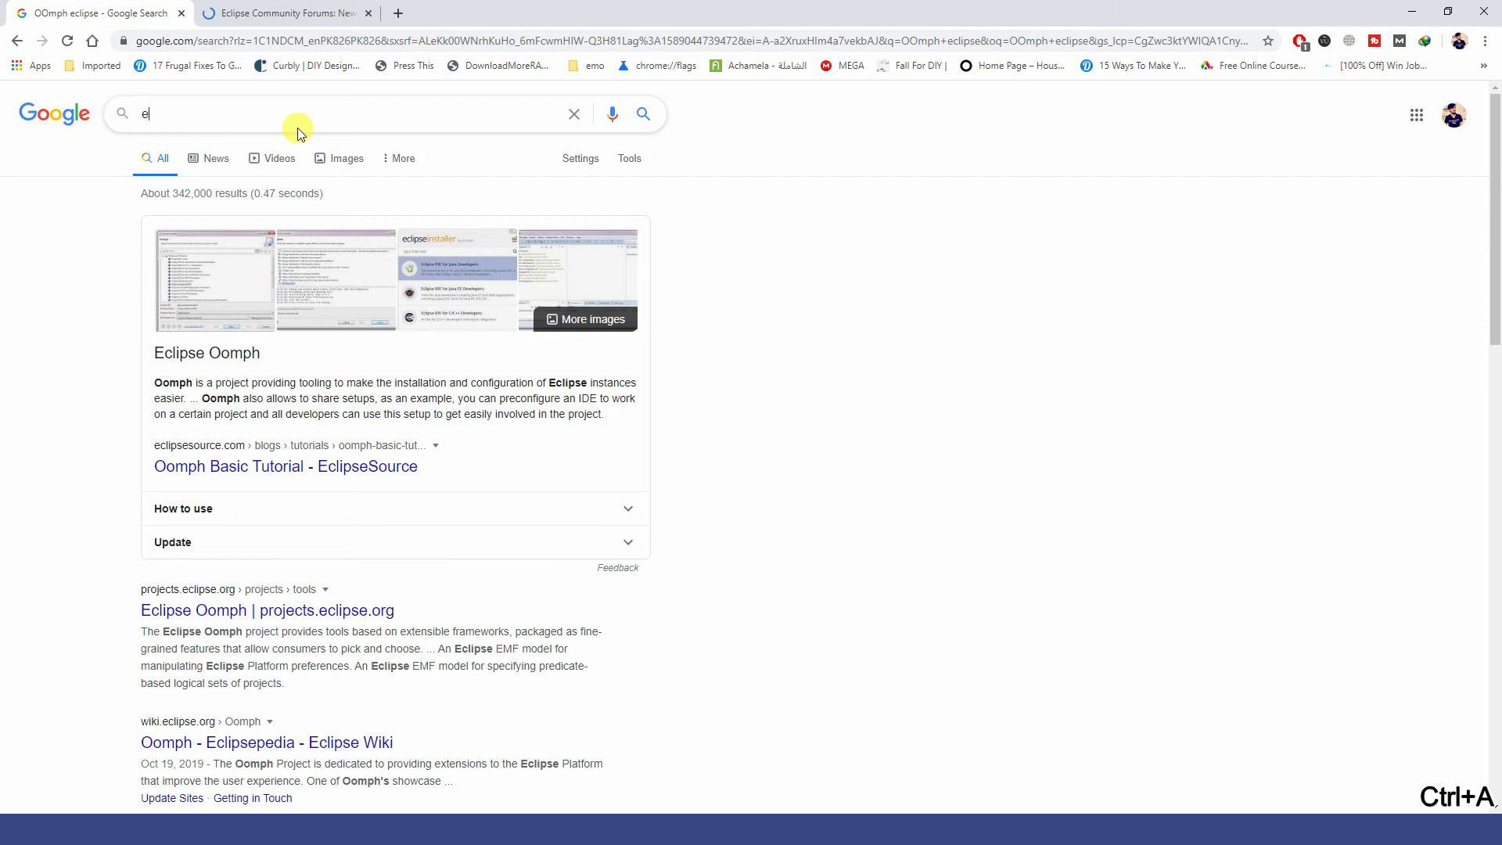
type("clipse 2020")
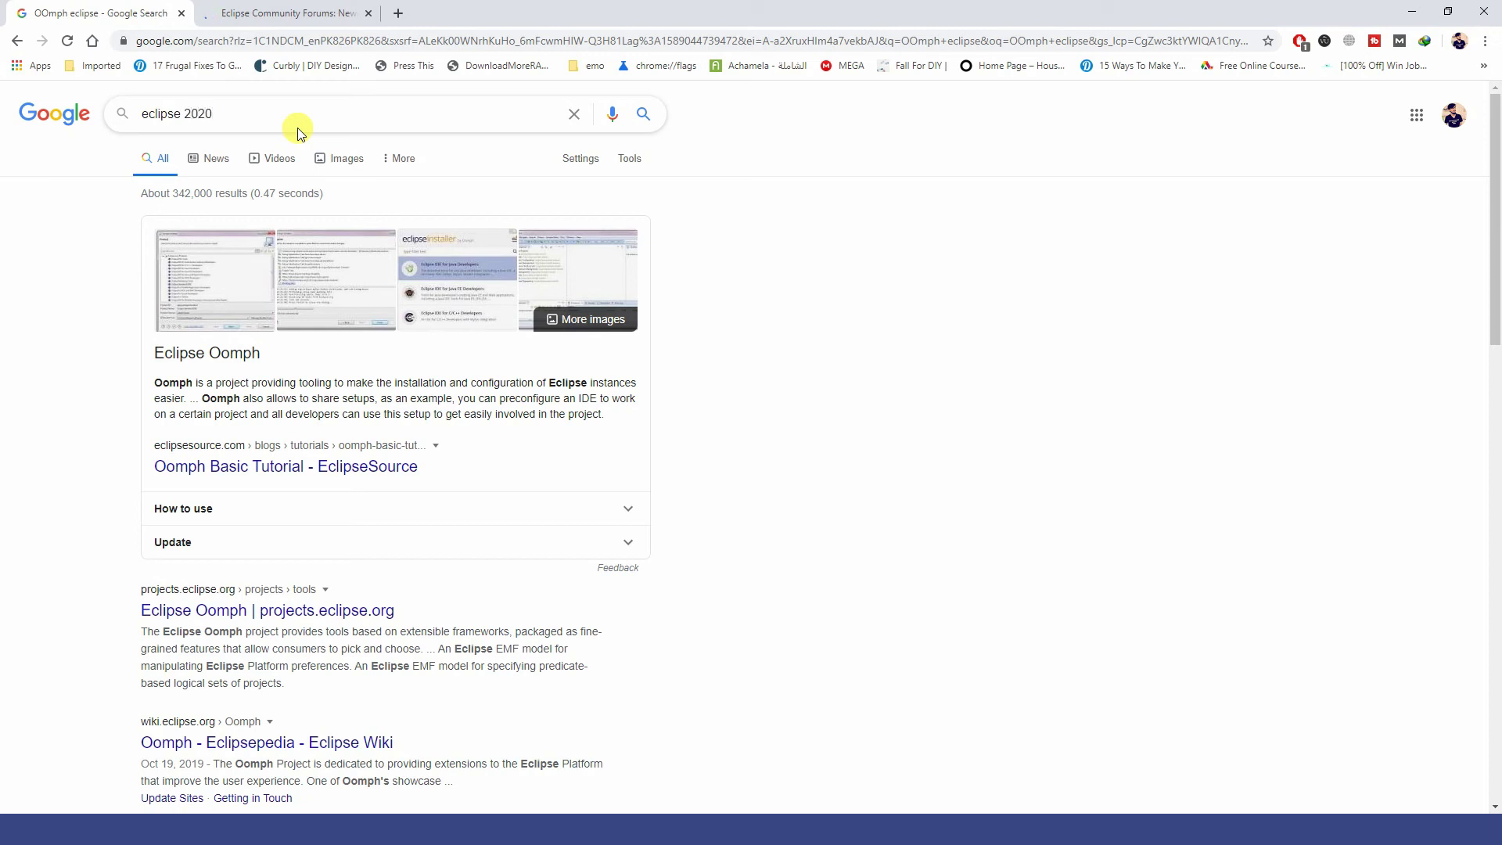
type("-03")
key("Return")
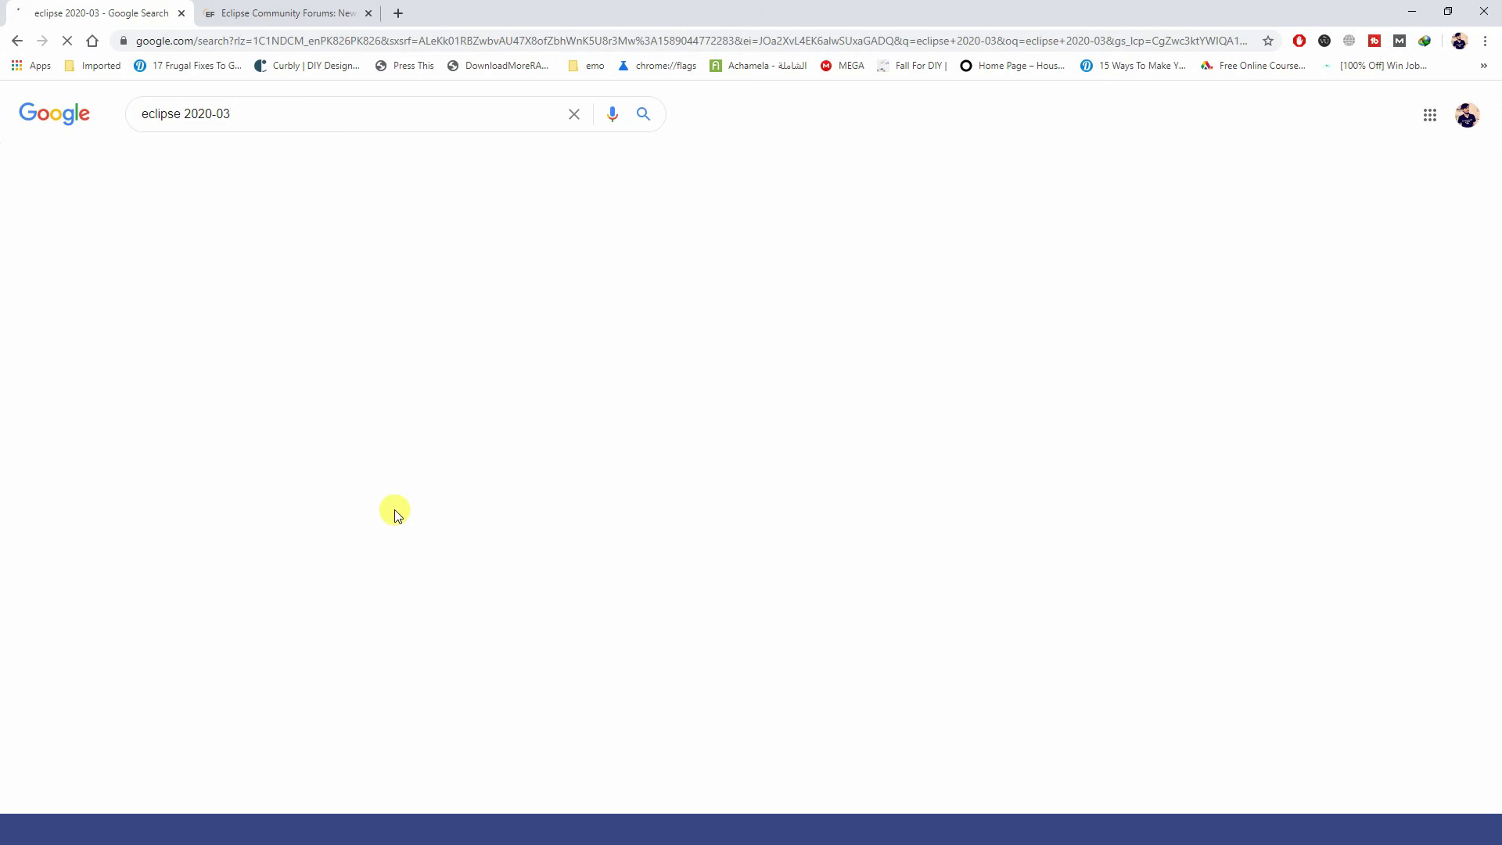
Switch to the Eclipse IDE Launcher, set the workspace to C:\eclipse-workspace and launch the IDE.
key("alt+Tab")
key("Tab")
key("Tab")
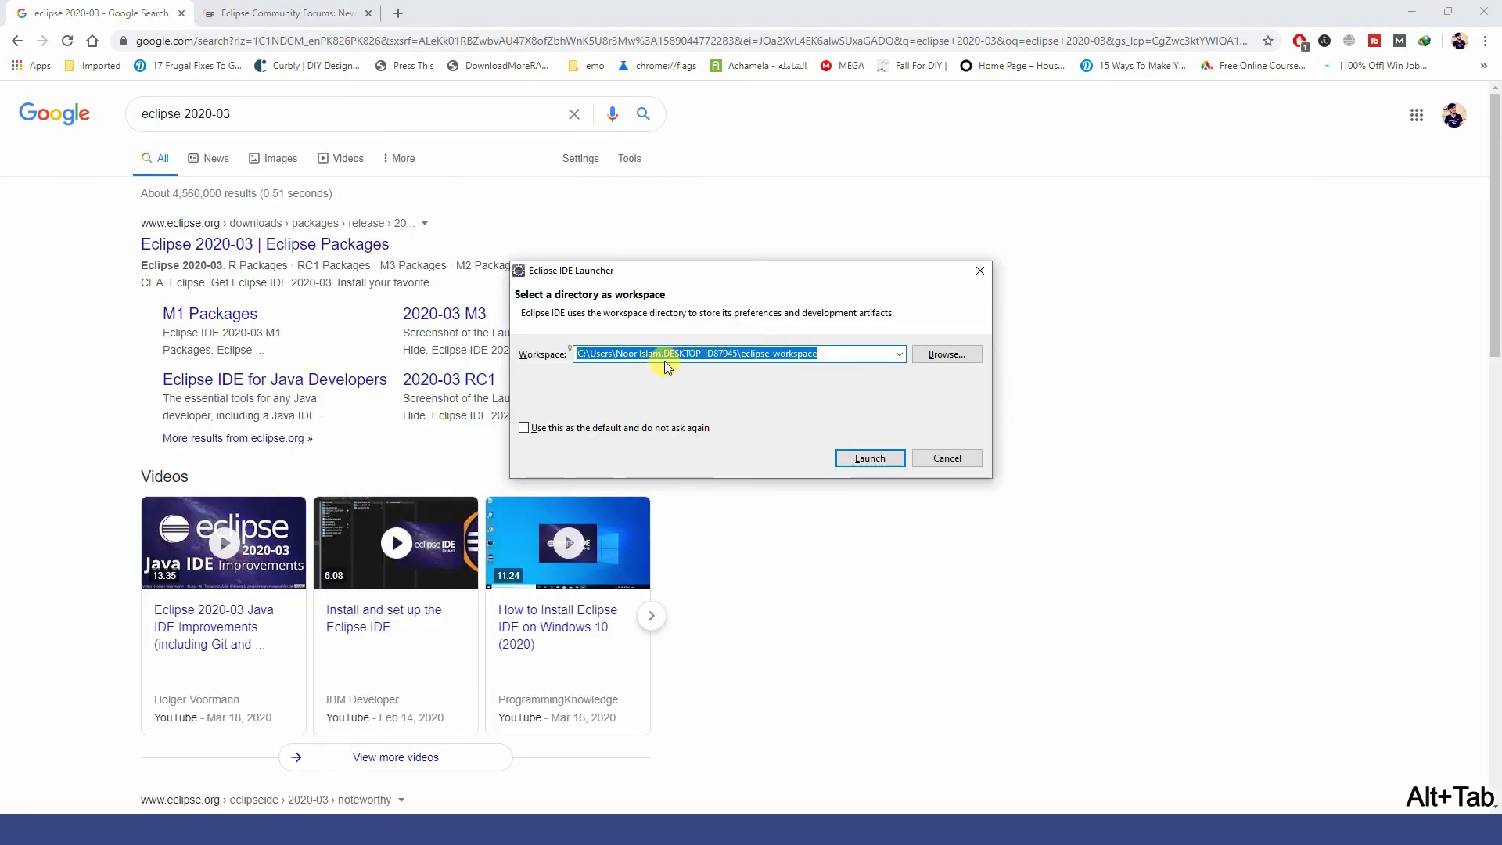
left_click(944, 358)
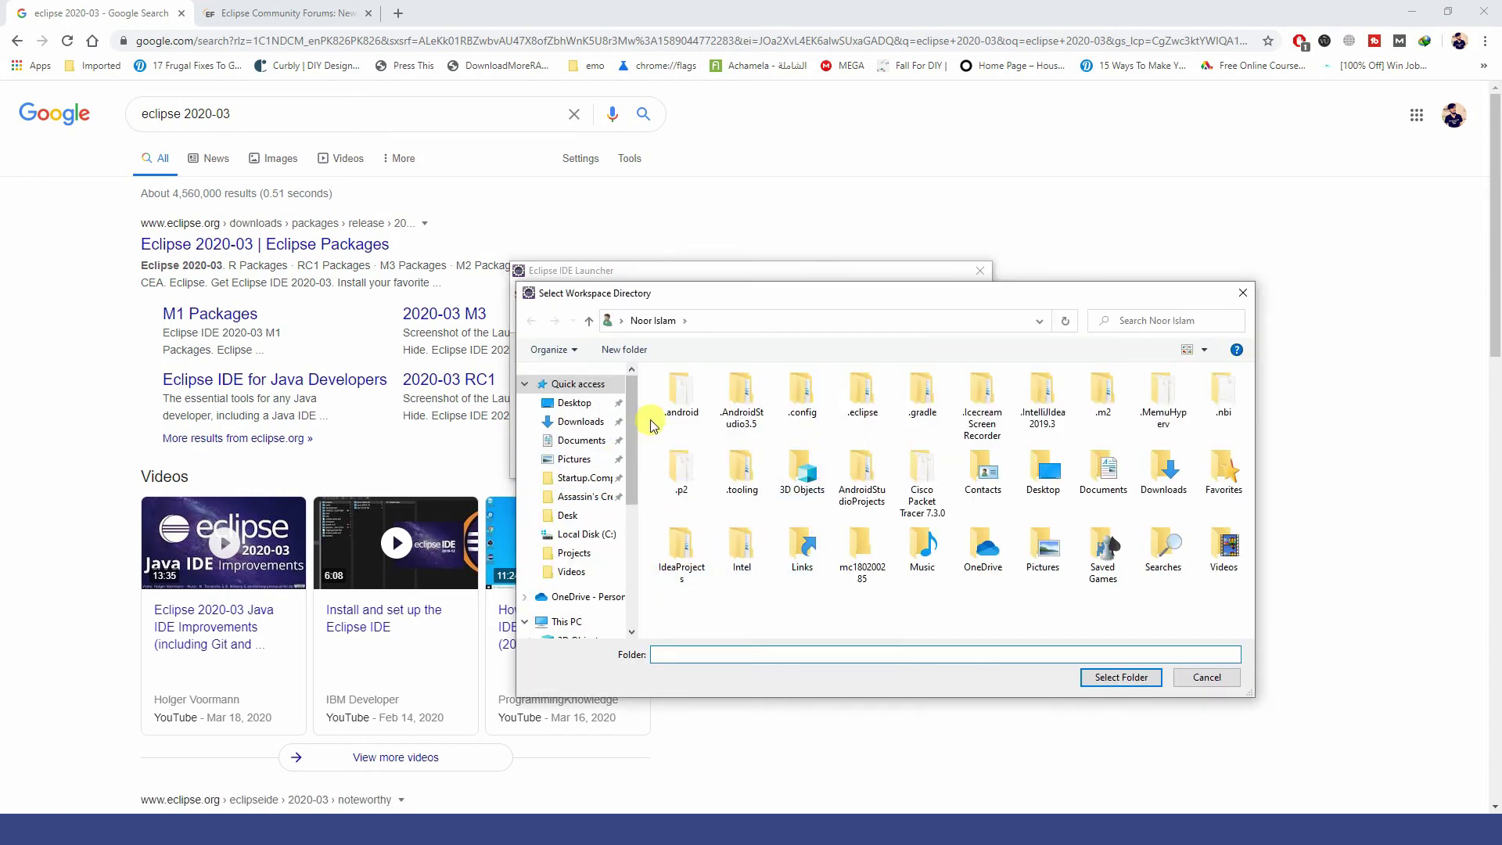
key("Escape")
left_click(743, 353)
mouse_move(729, 354)
left_mouse_down()
mouse_move(604, 354)
mouse_move(773, 354)
mouse_move(746, 356)
left_mouse_up()
left_click(619, 353)
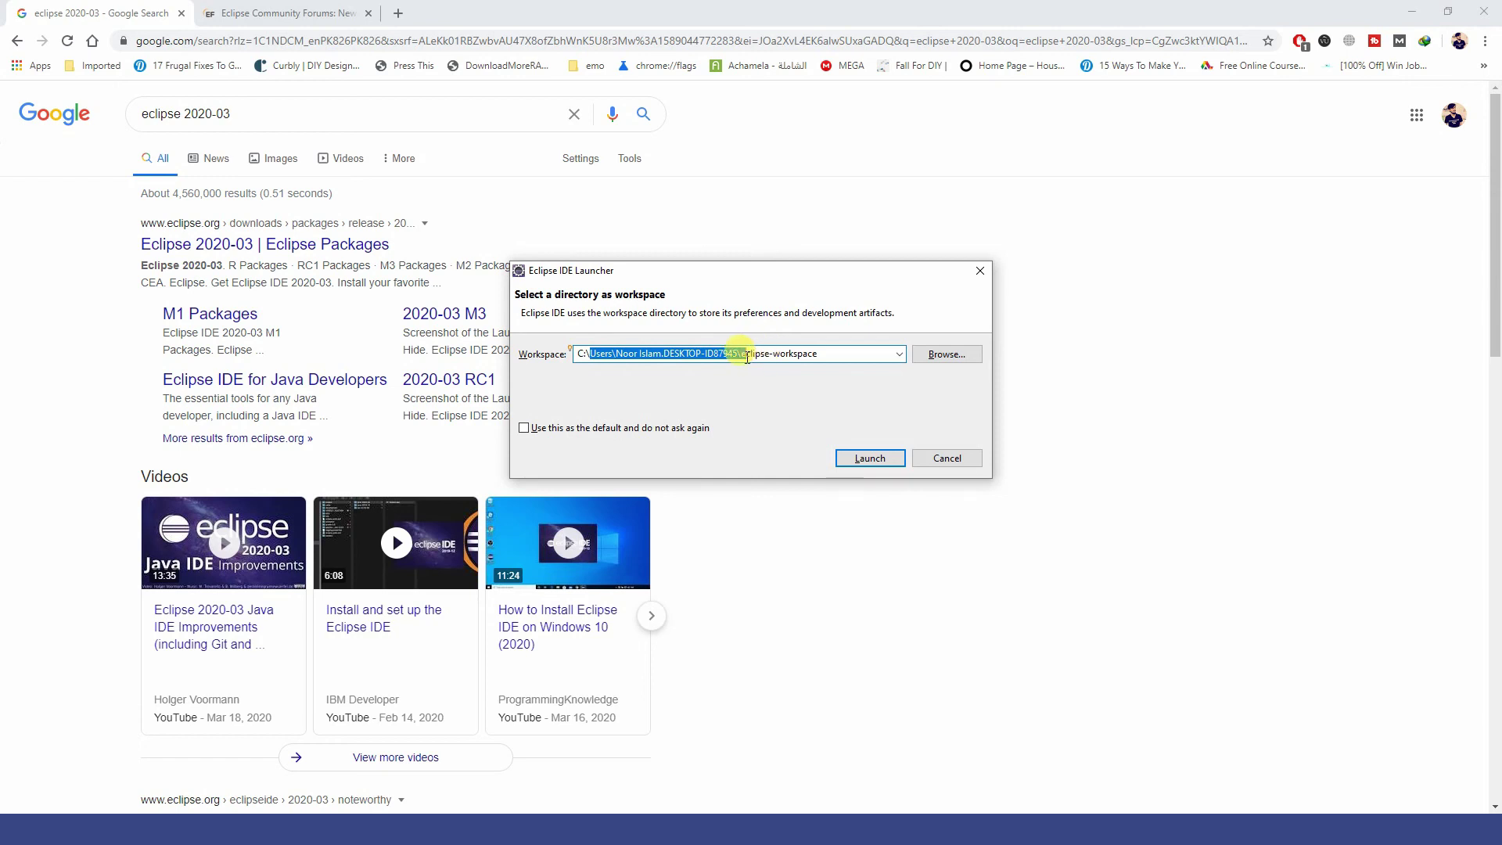
key("Delete")
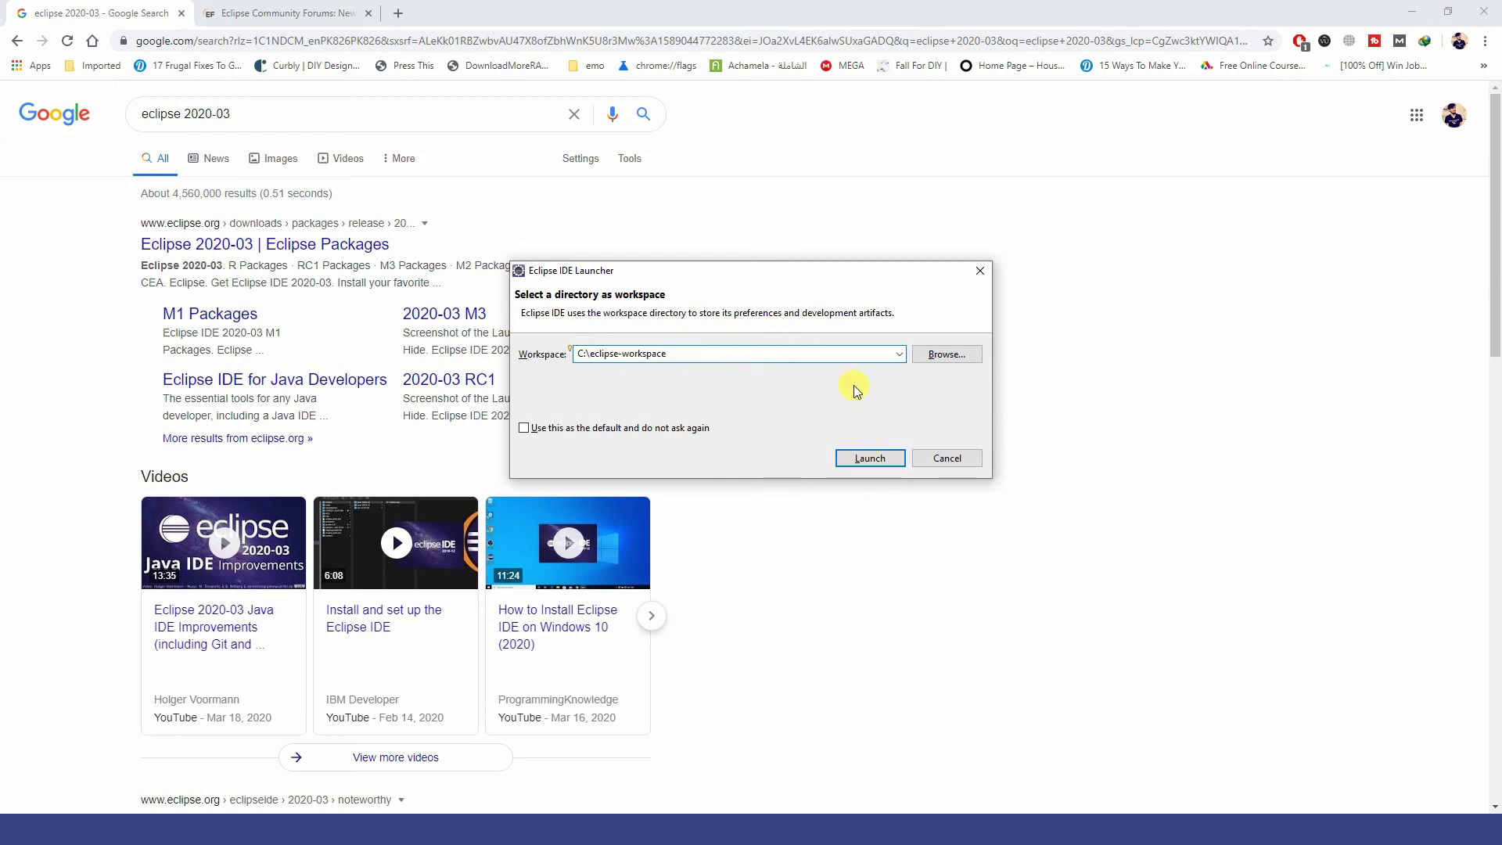
left_click(889, 459)
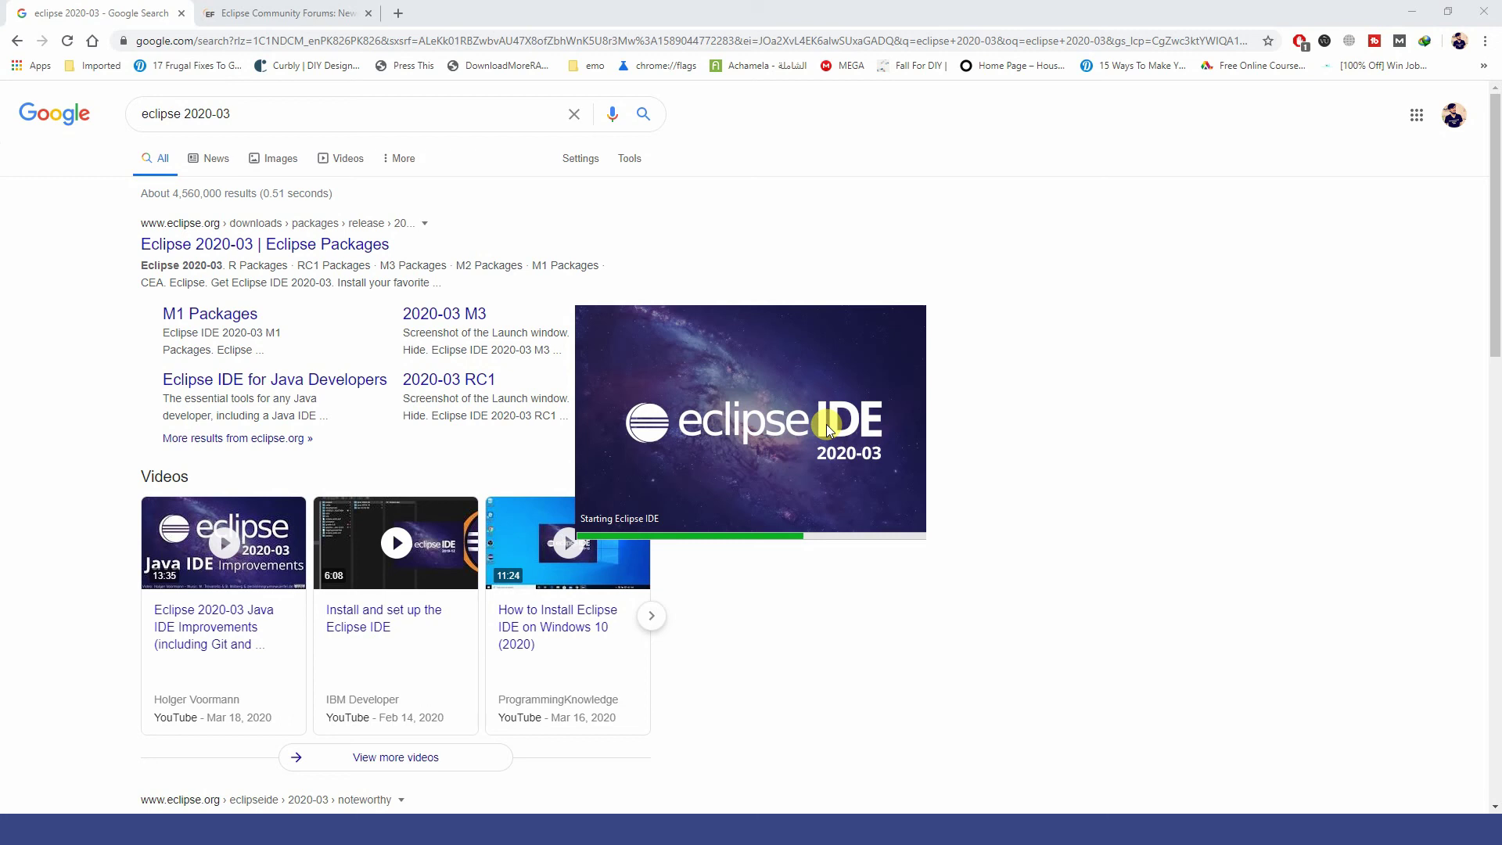
Open the Eclipse 2020-03 packages page from the search results and switch to the Eclipse IDE.
left_click(403, 228)
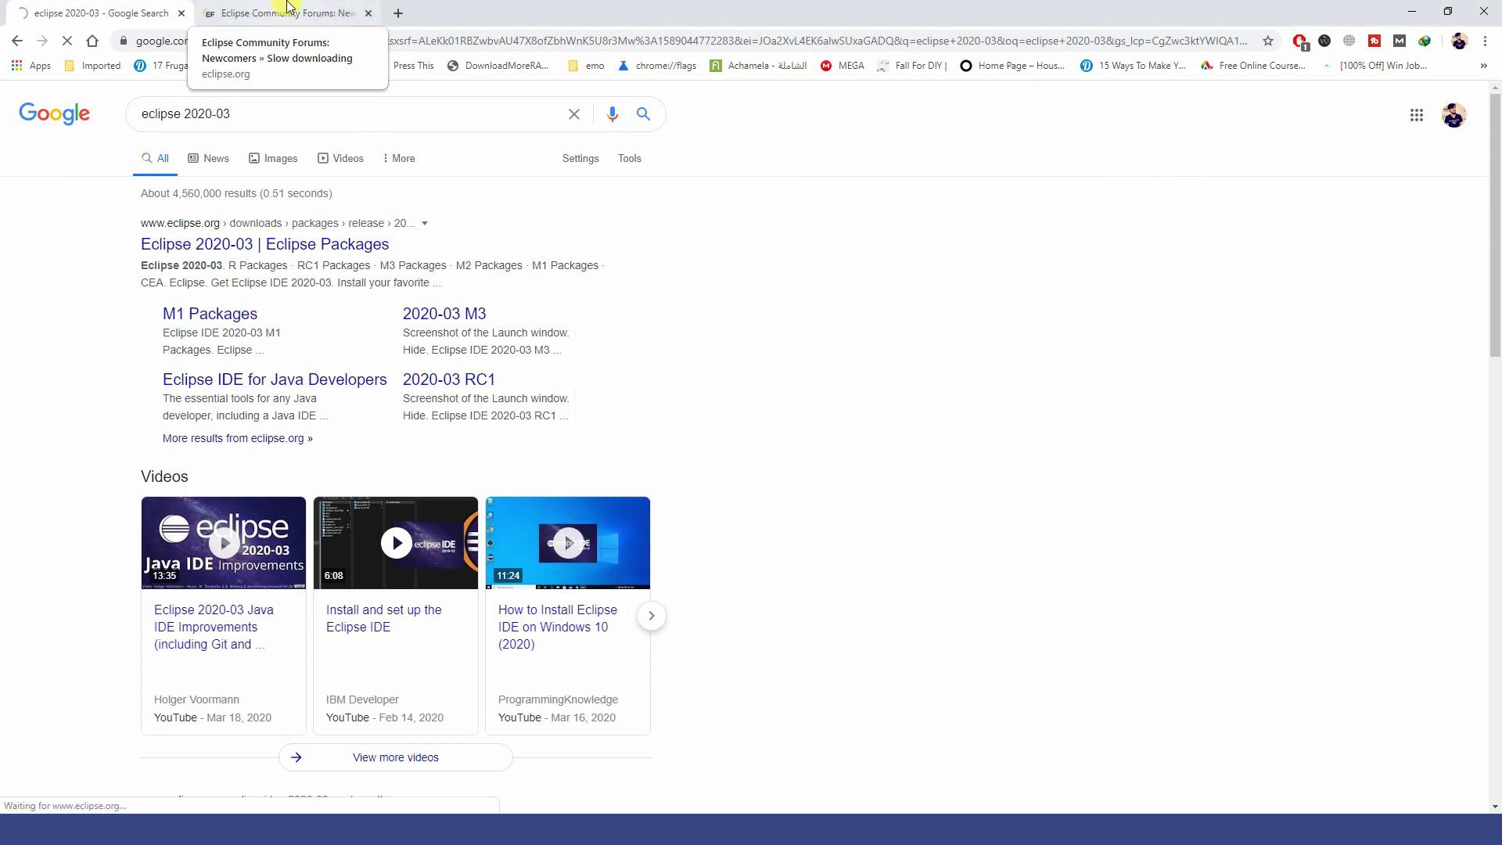
key("alt+Tab")
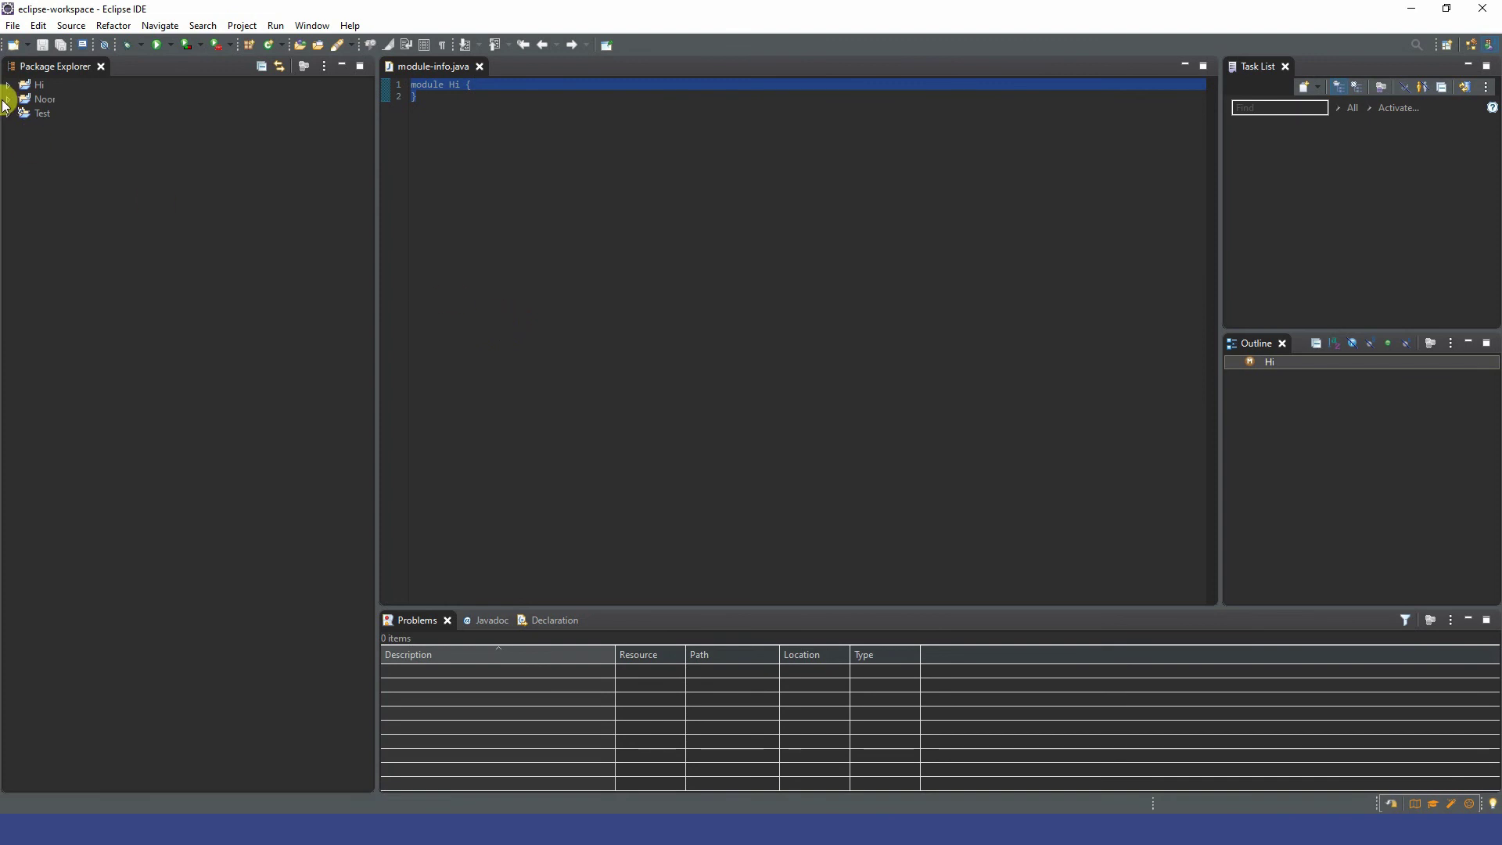
Delete the Hi project from the workspace together with its contents on disk.
left_click(29, 88)
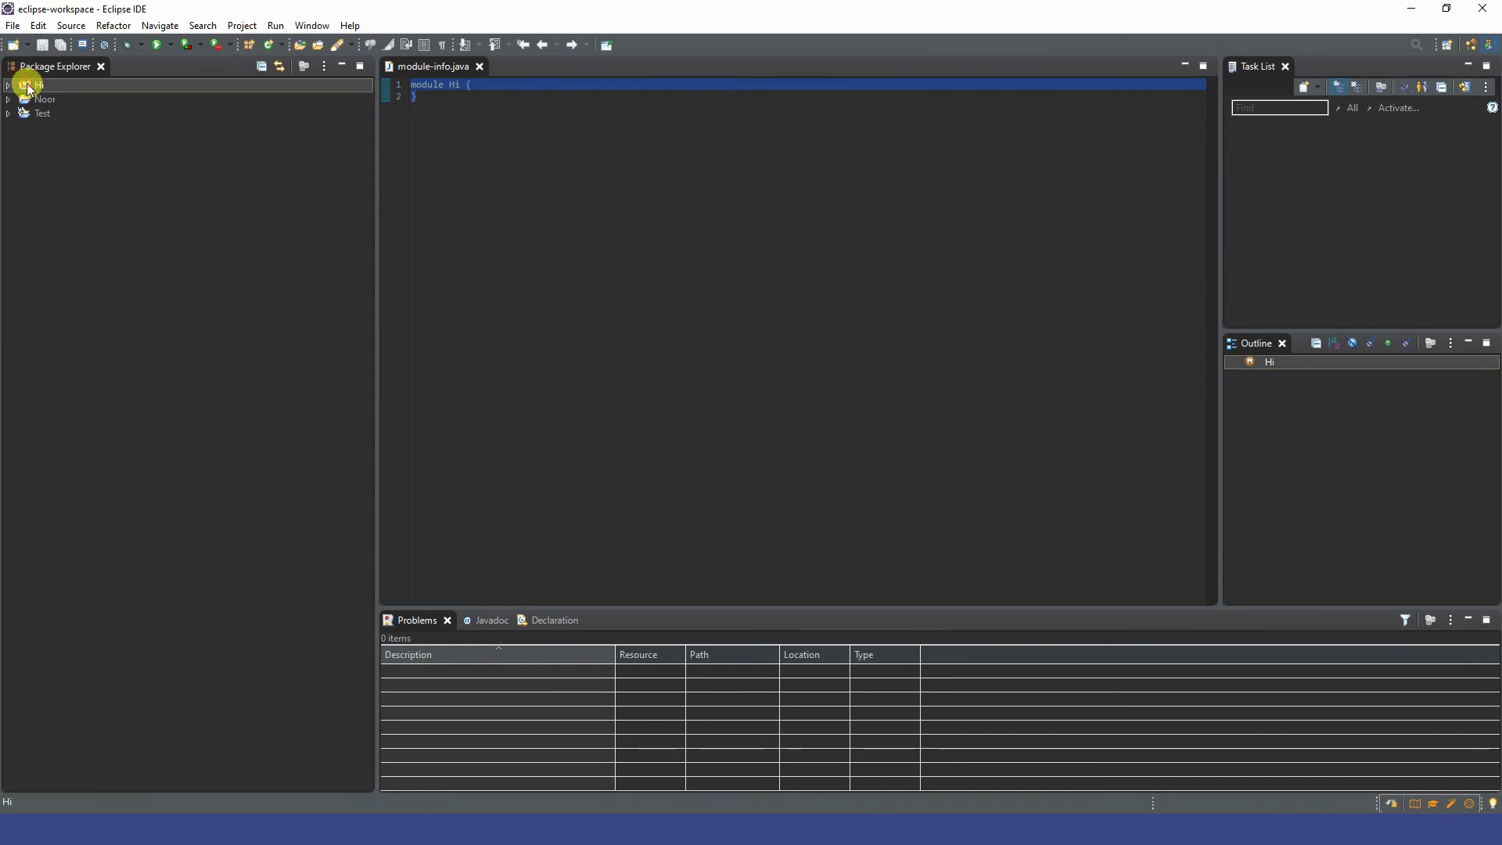
right_click(28, 85)
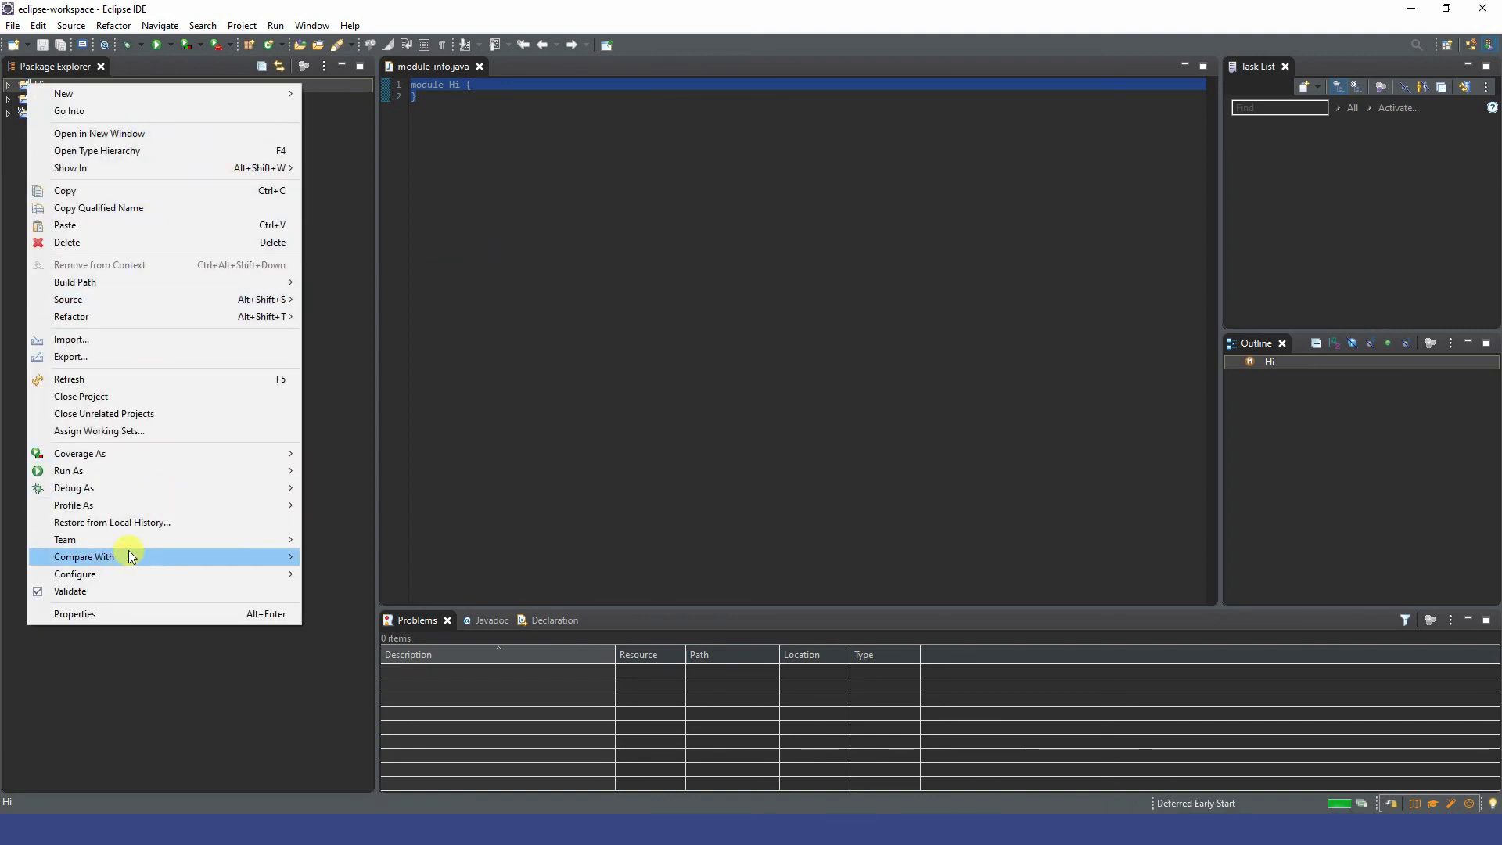
left_click(64, 242)
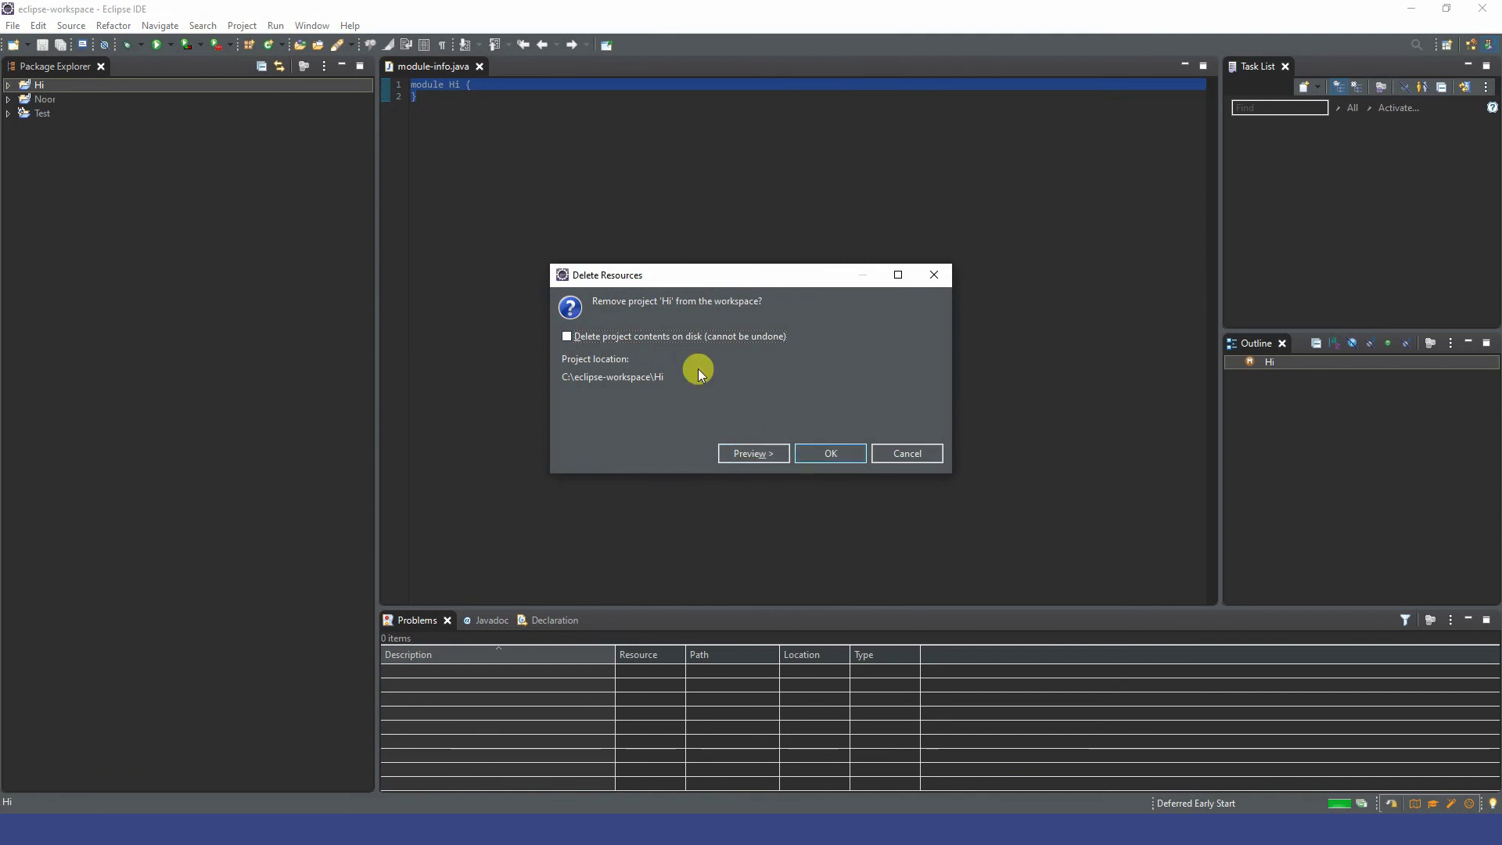
left_click(564, 336)
left_click(830, 448)
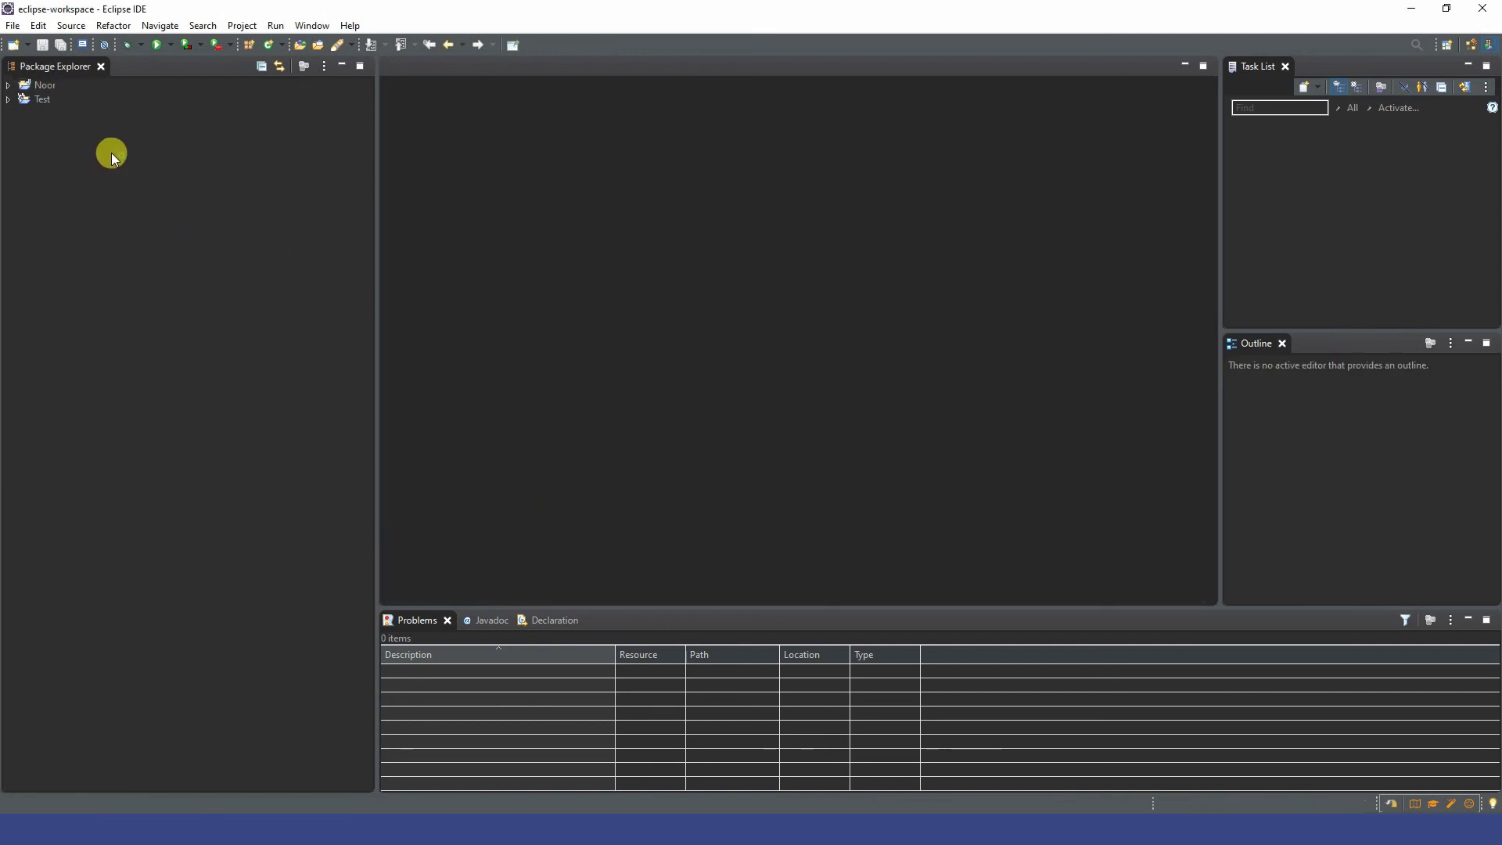
Remove the project listed above Test from the workspace without deleting its contents on disk.
left_click(24, 87)
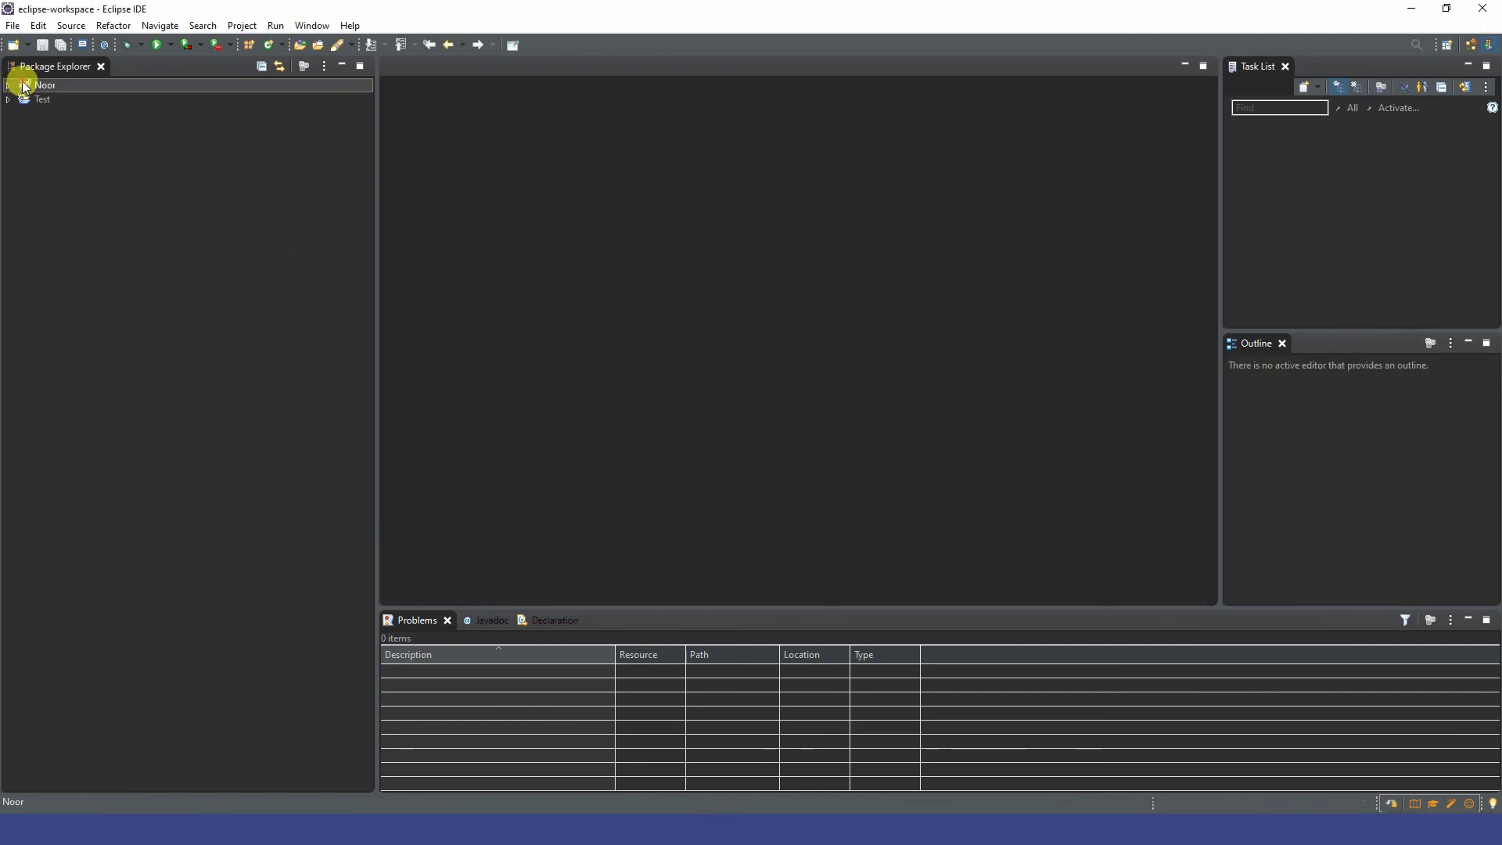
right_click(24, 88)
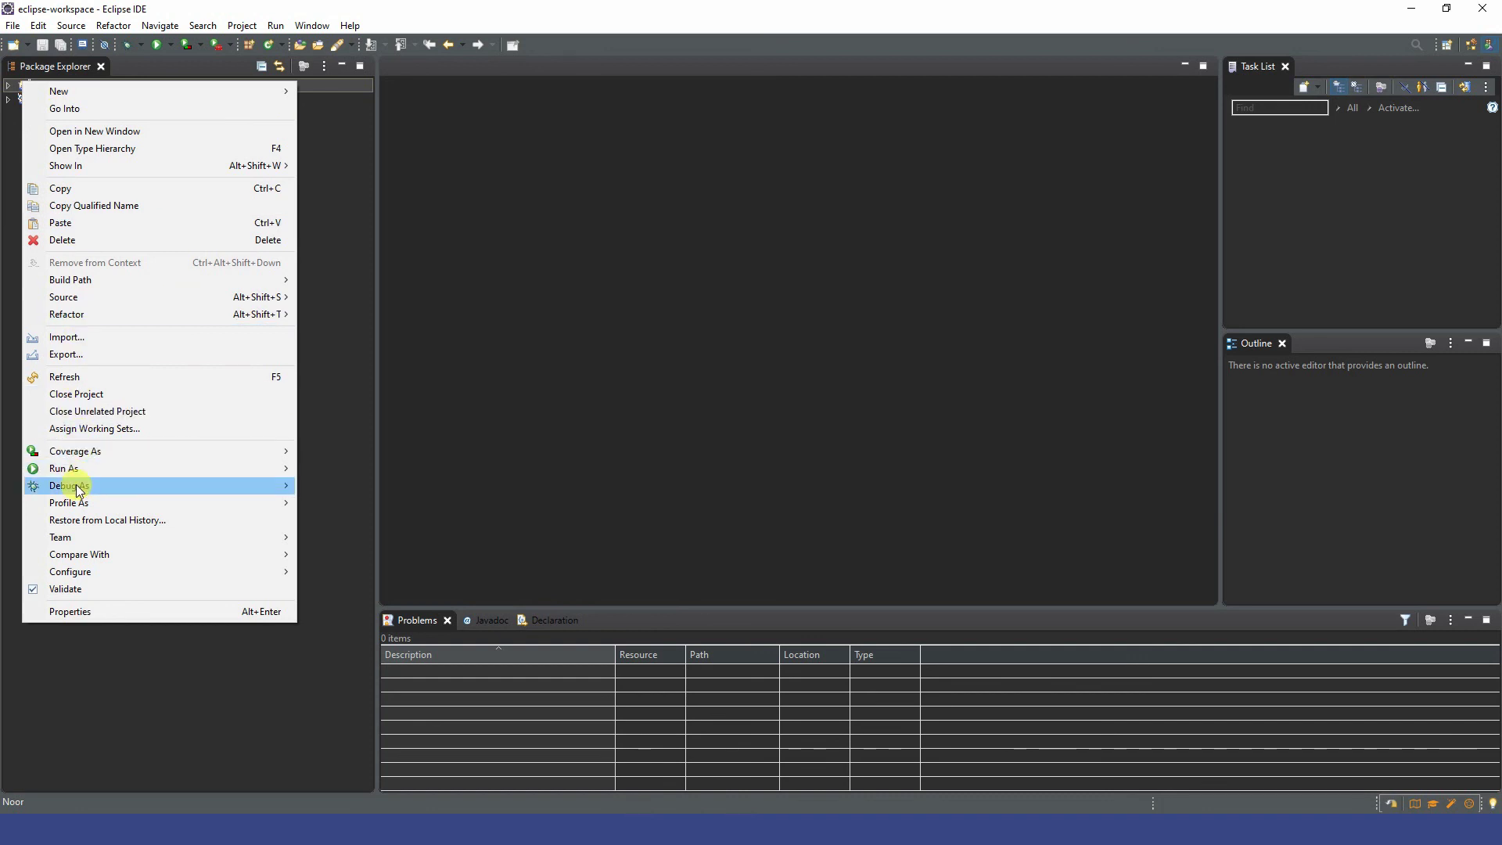
left_click(72, 237)
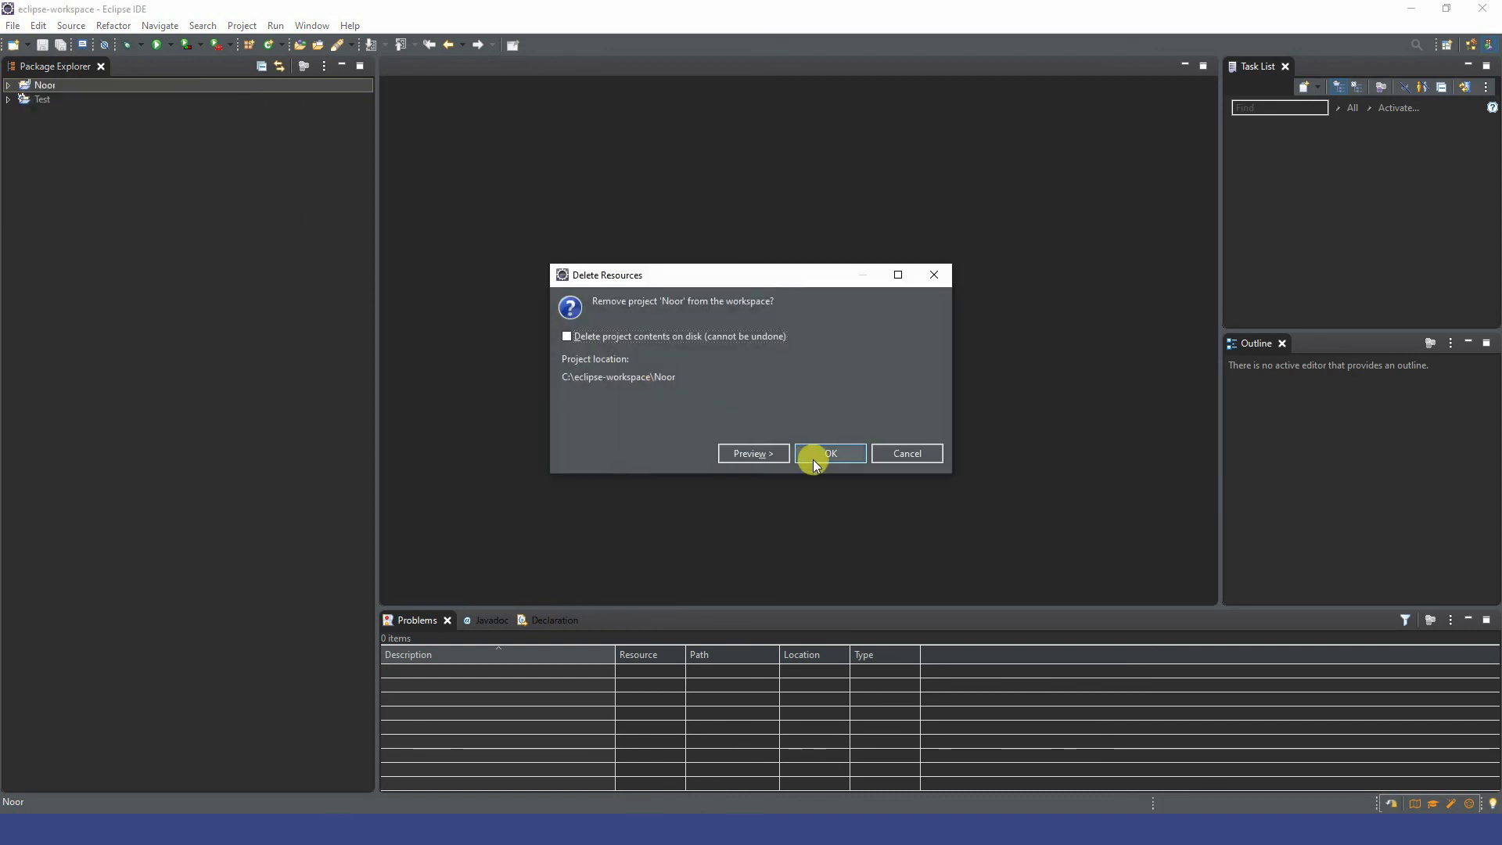
left_click(812, 459)
Remove the Test project from the workspace so that no projects are left.
left_click(20, 84)
right_click(20, 84)
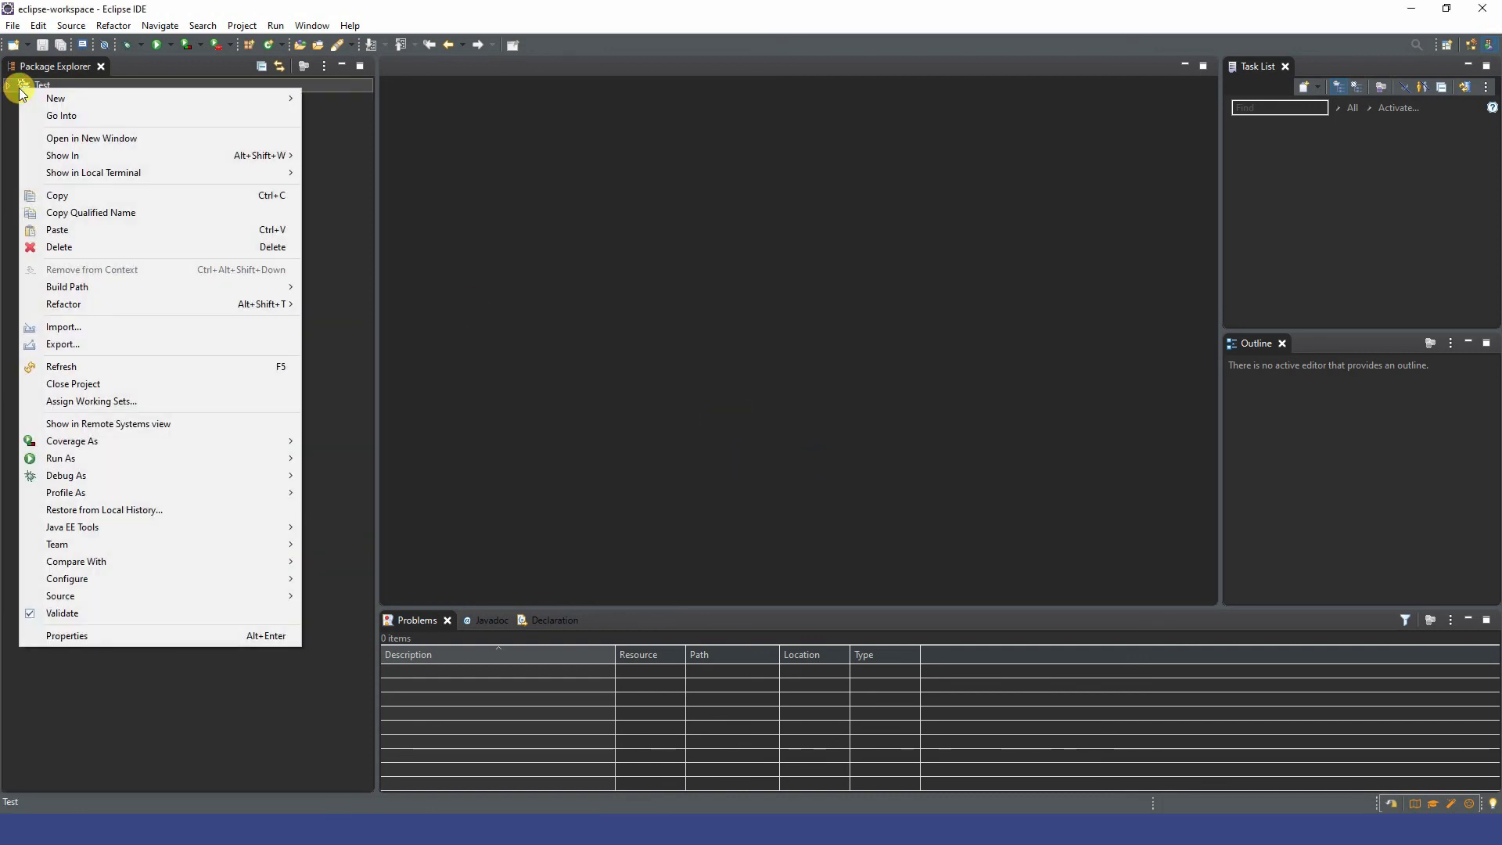
left_click(91, 246)
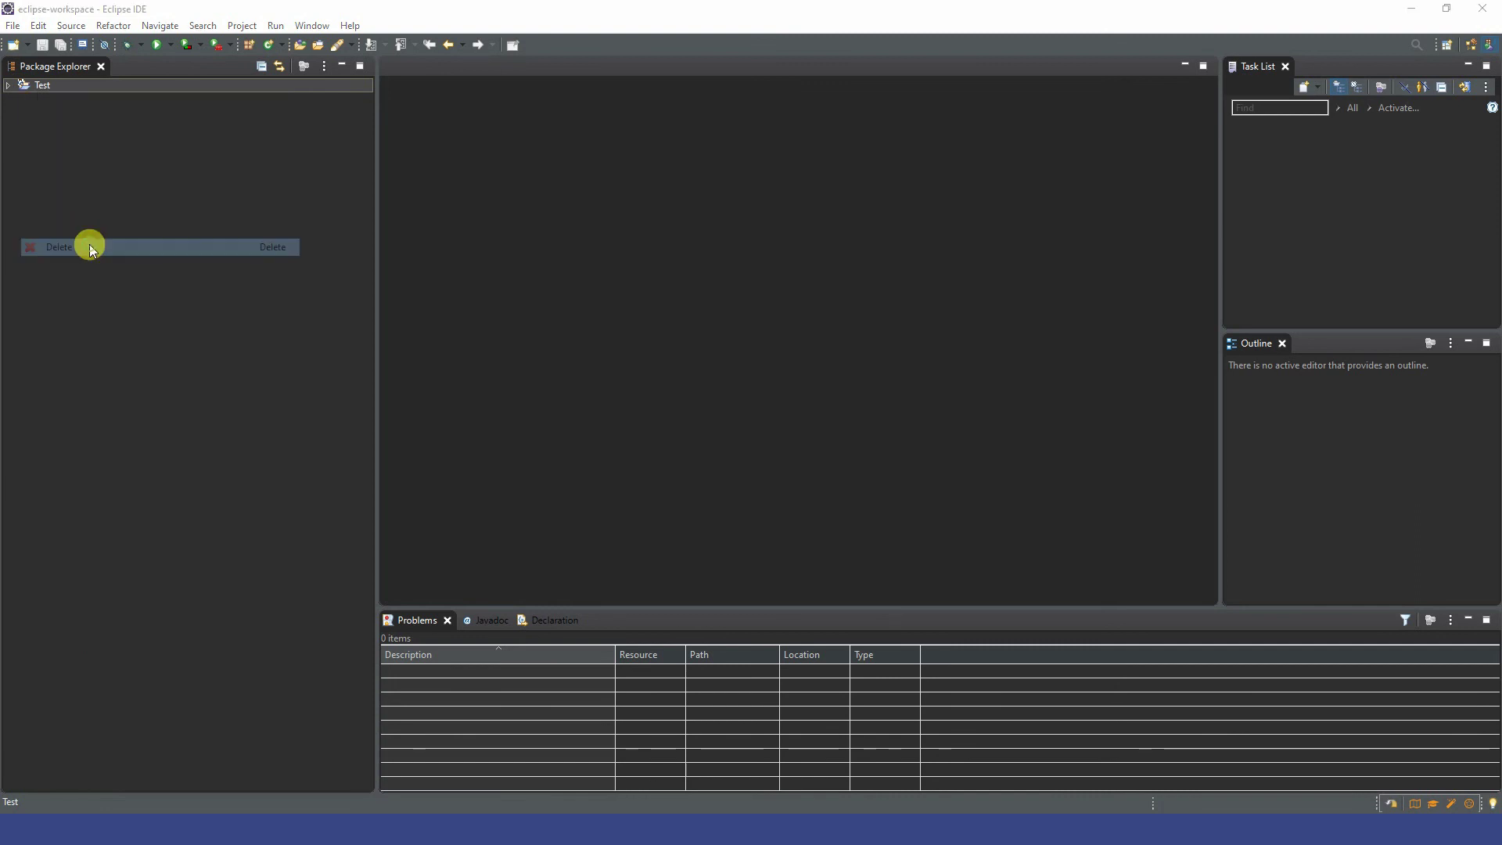
left_click(827, 457)
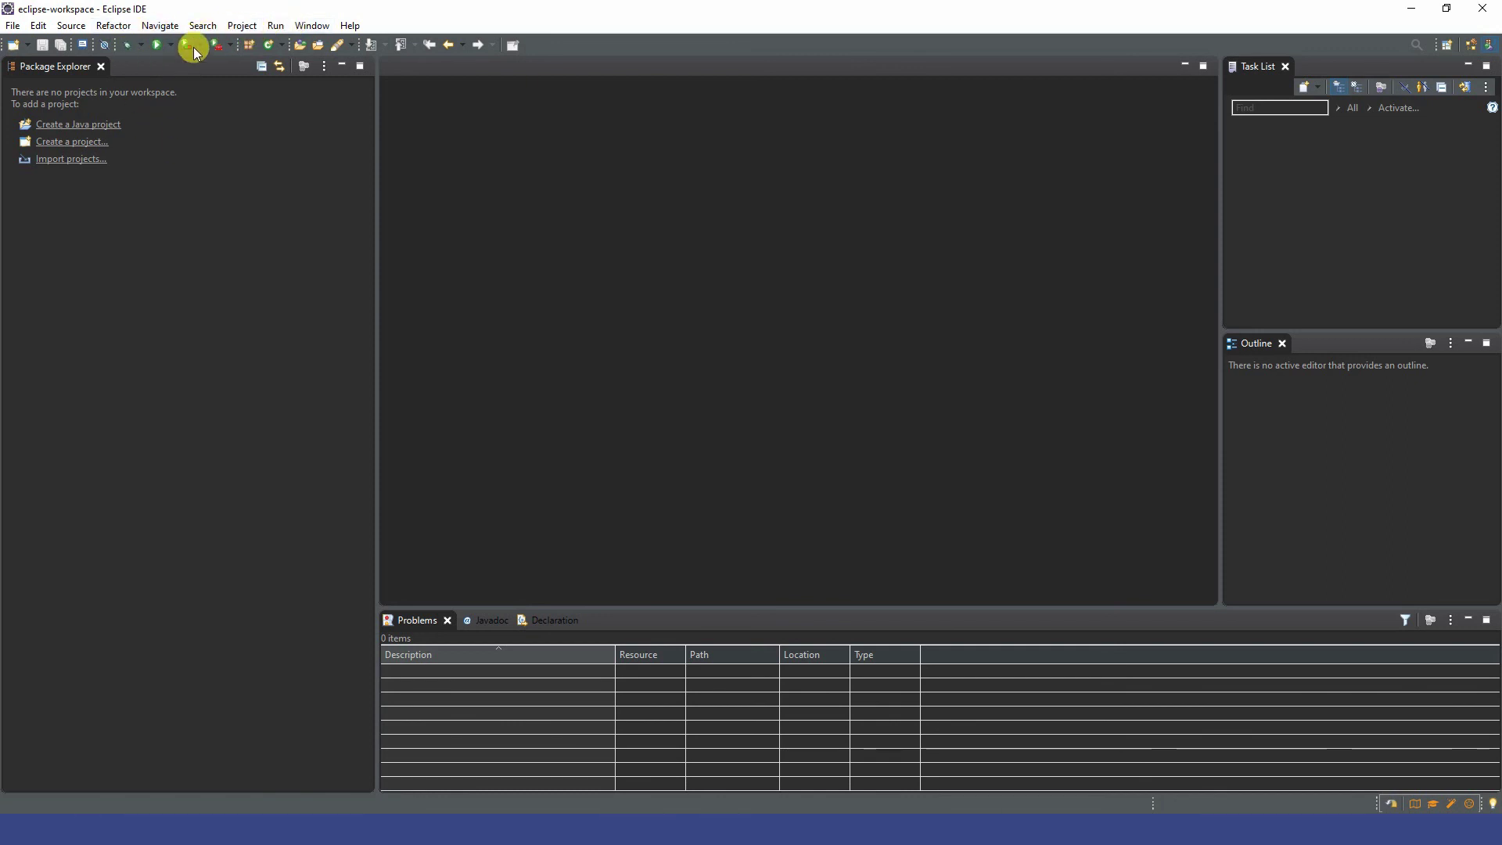
Apply the Dark [Linux] theme in the General Appearance preferences and dismiss the restart notice.
left_click(317, 22)
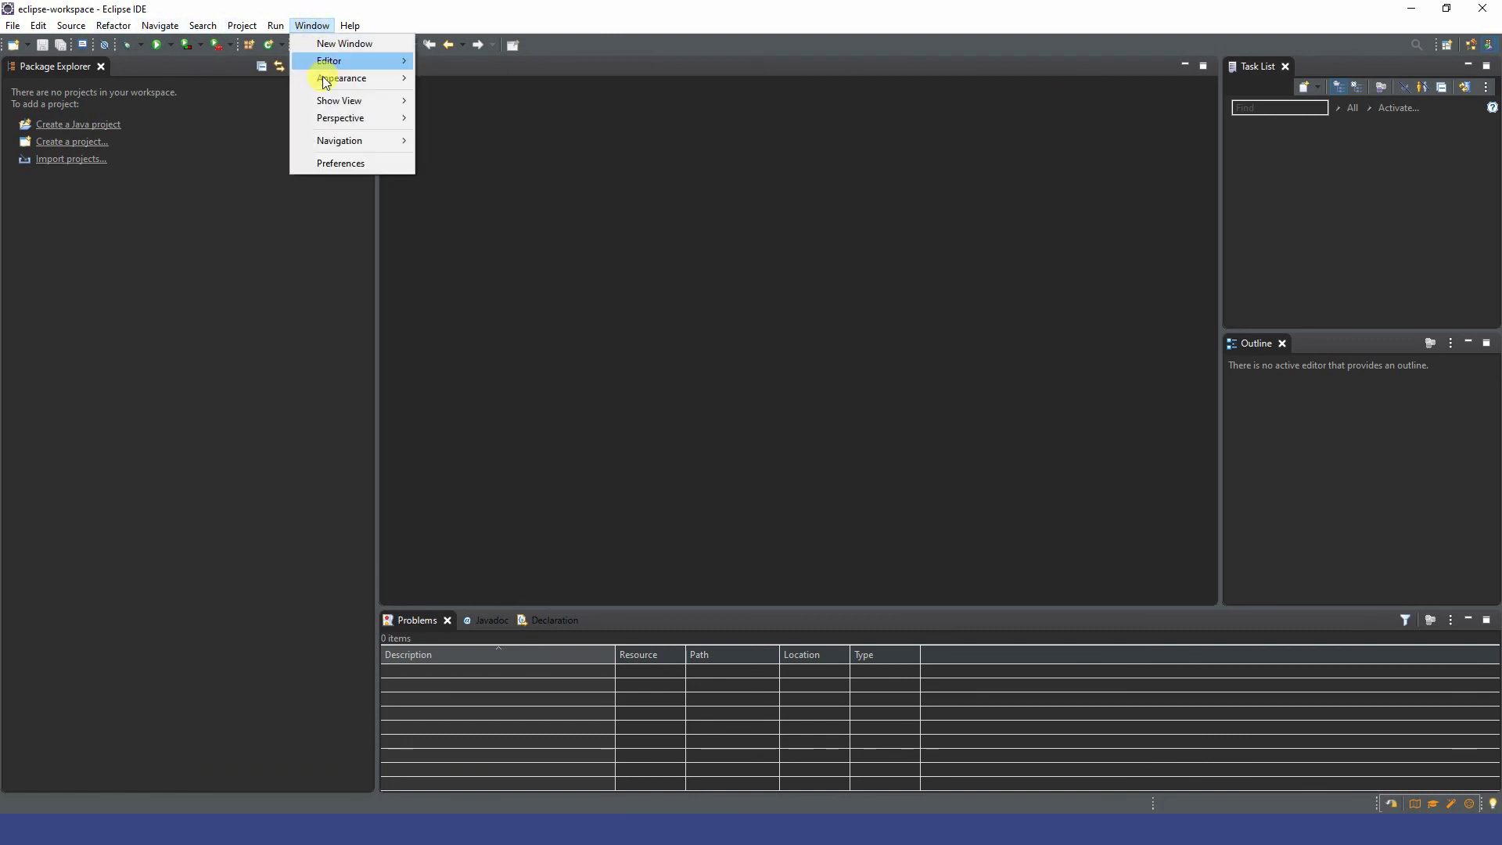
left_click(342, 163)
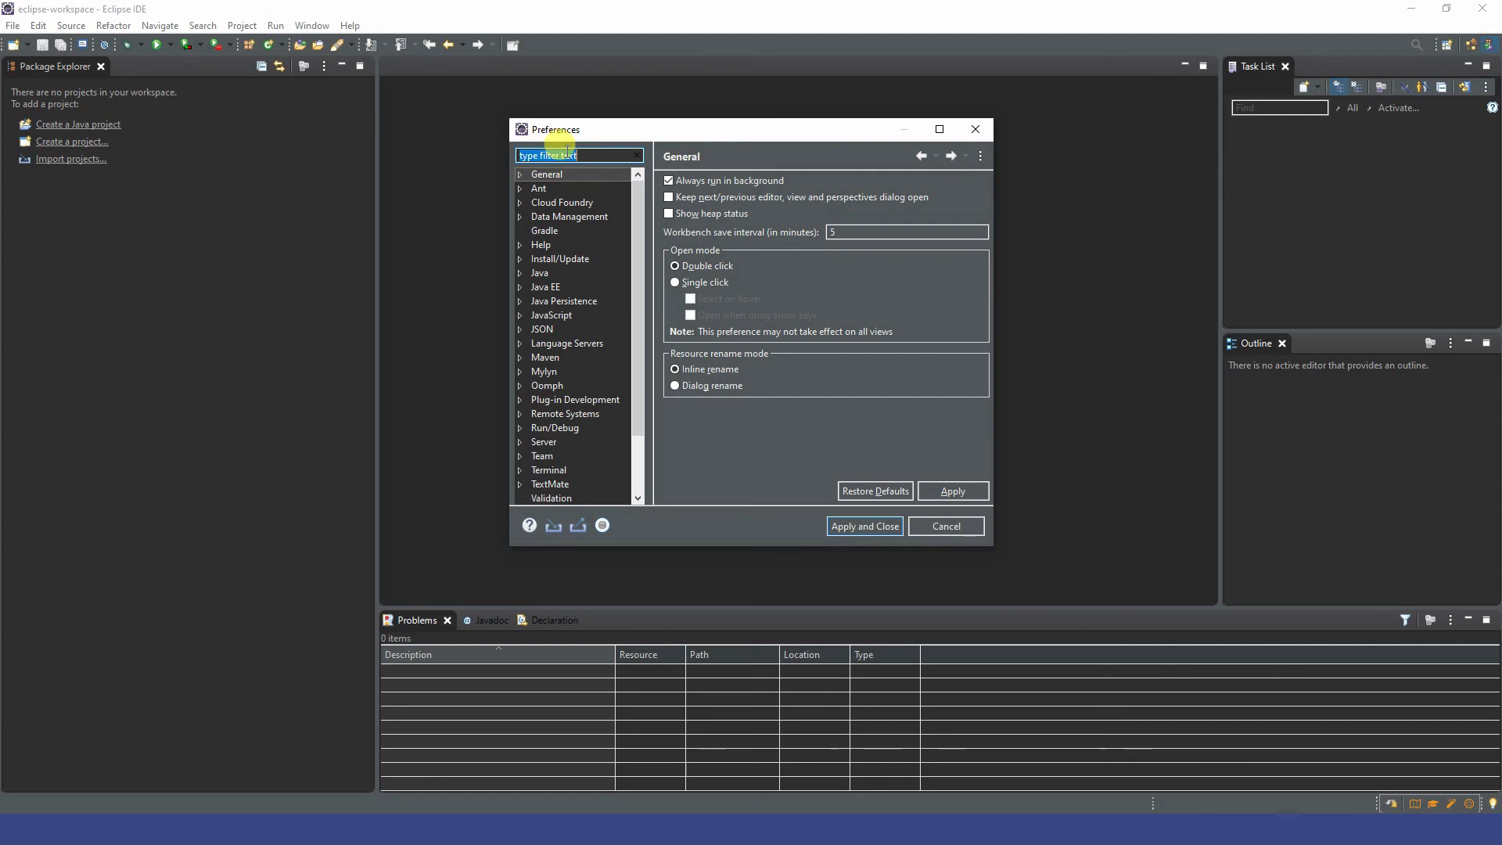
left_click(521, 174)
left_click(538, 187)
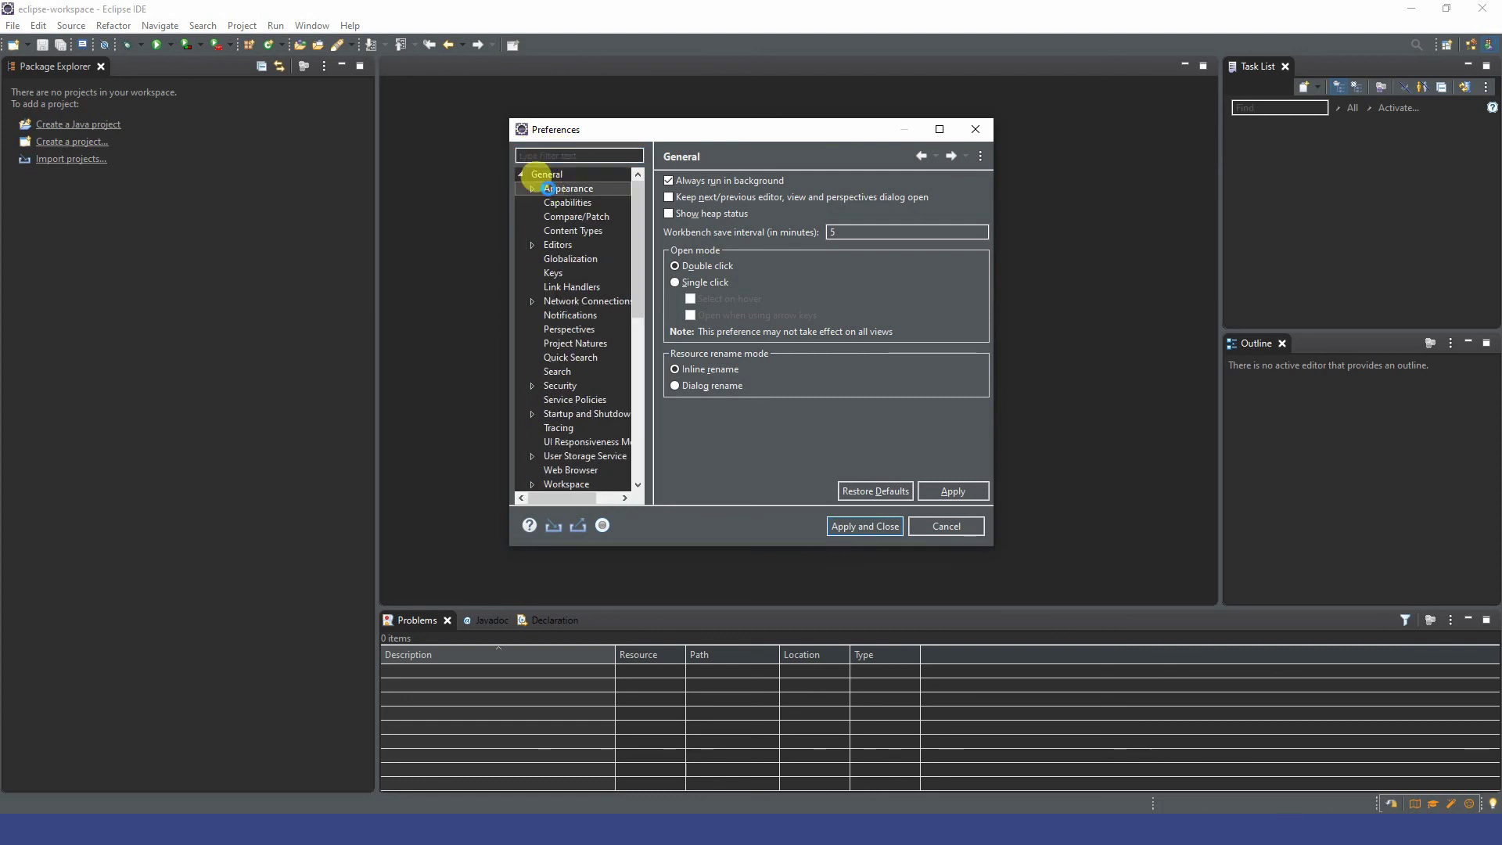
left_click(908, 205)
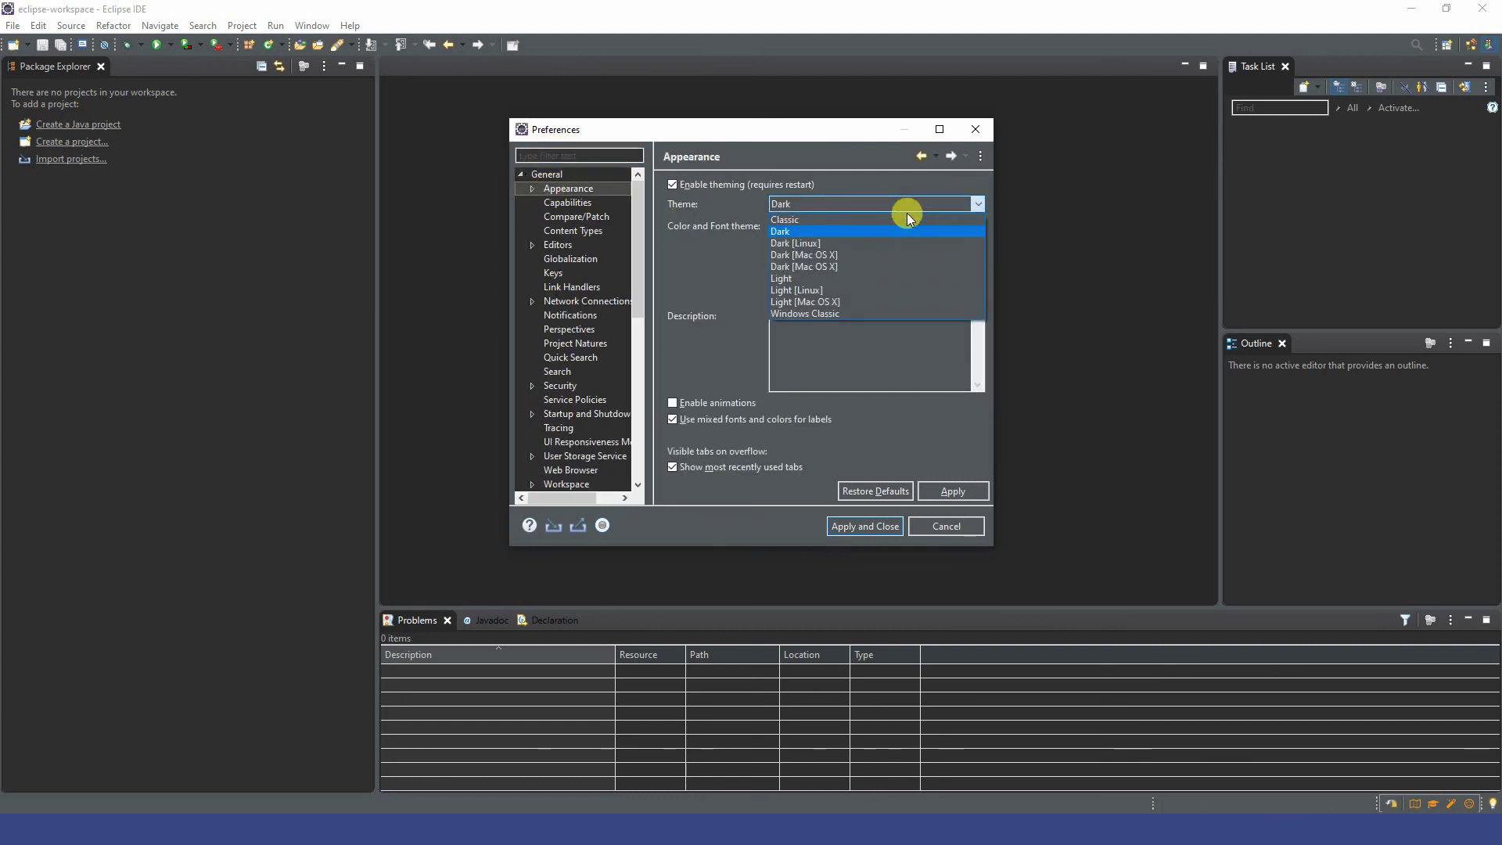
left_click(879, 245)
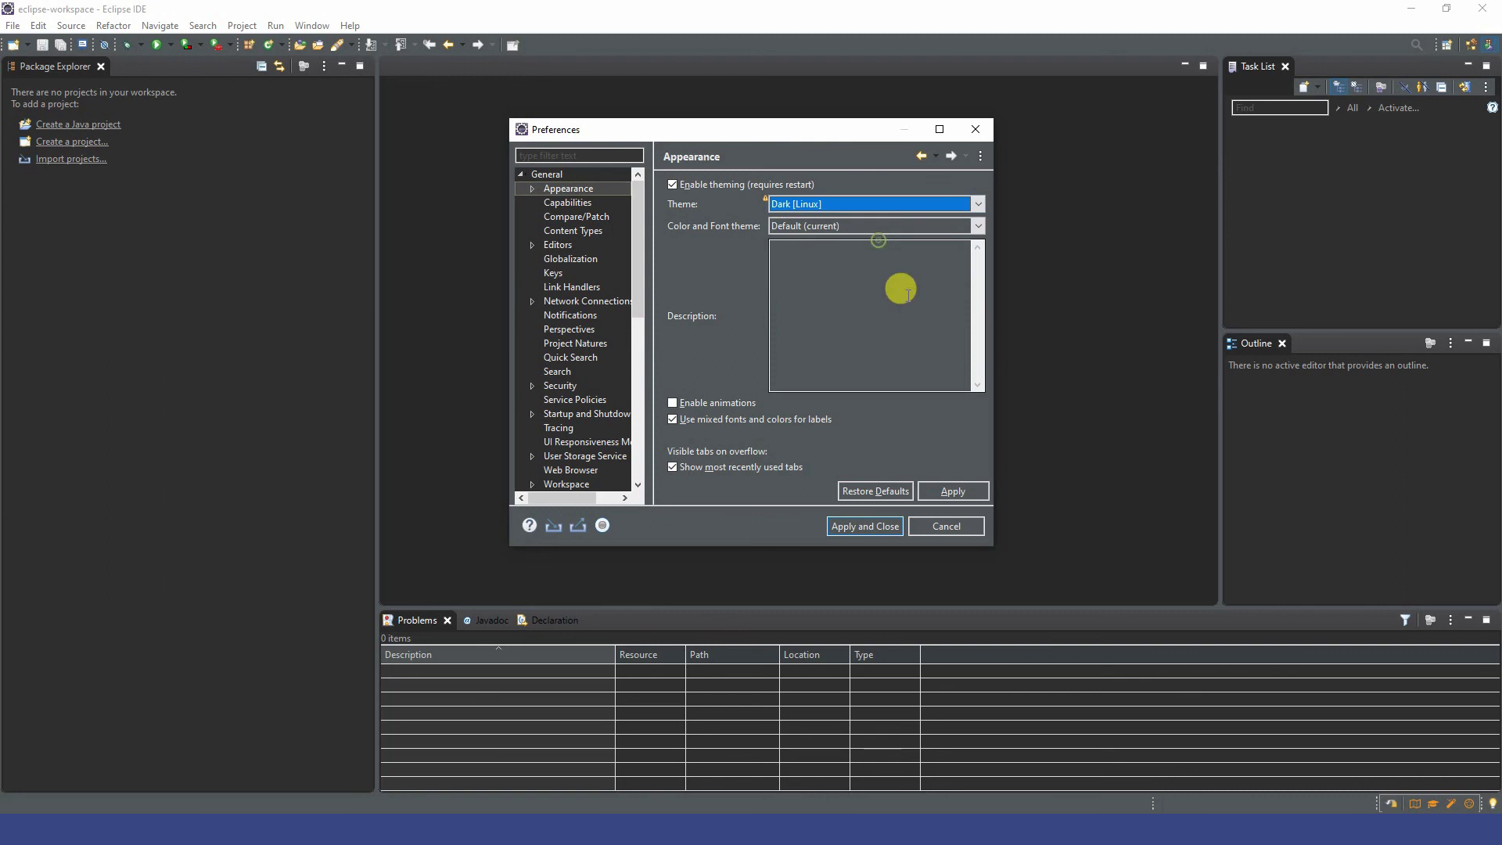
left_click(964, 497)
left_click(887, 348)
Set the appearance theme to Dark, apply it and close the preferences.
left_click(856, 204)
left_click(823, 227)
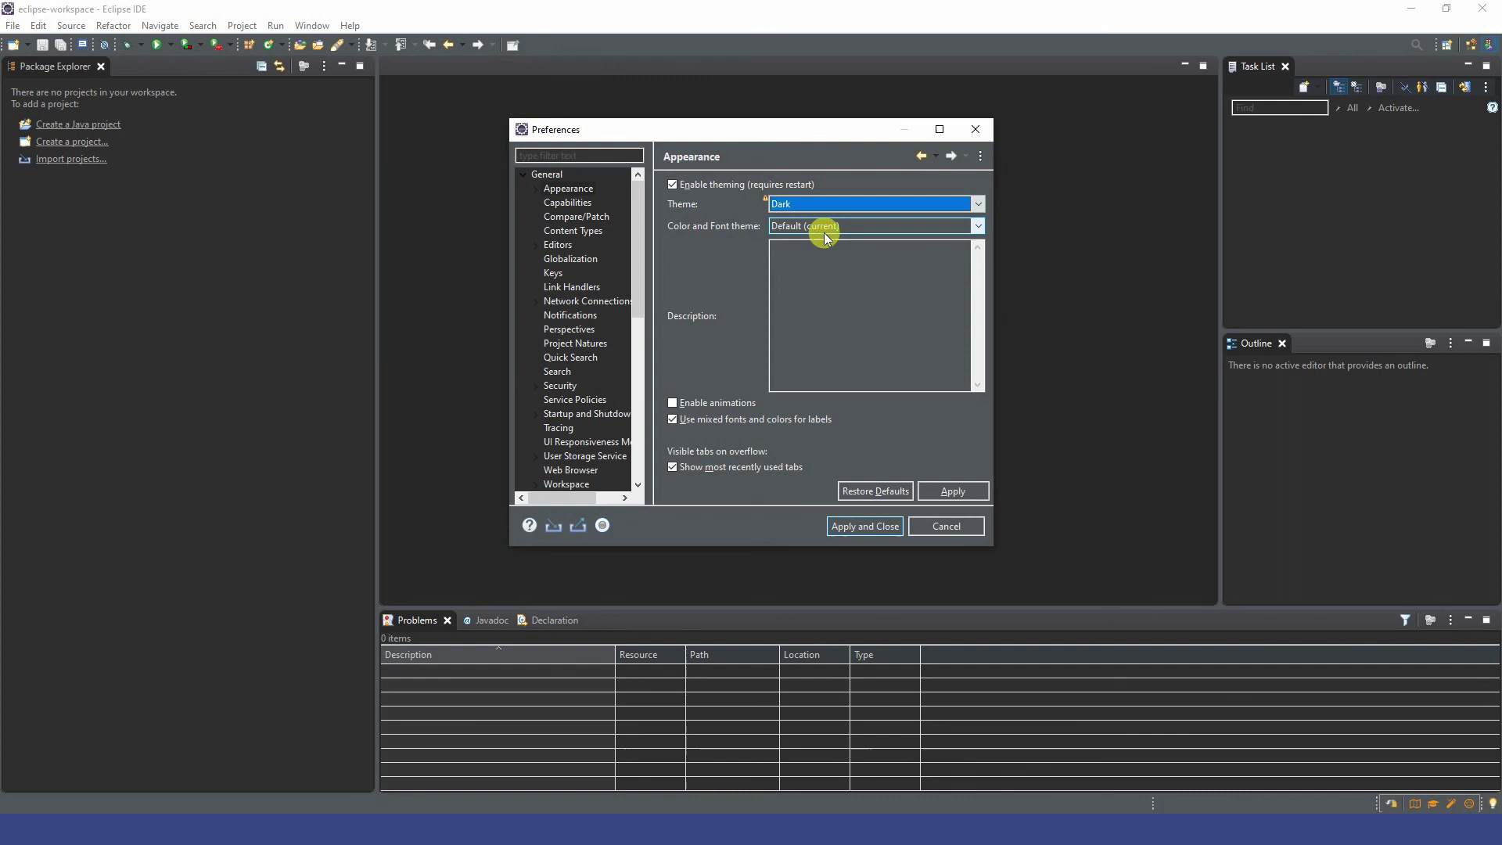
left_click(955, 491)
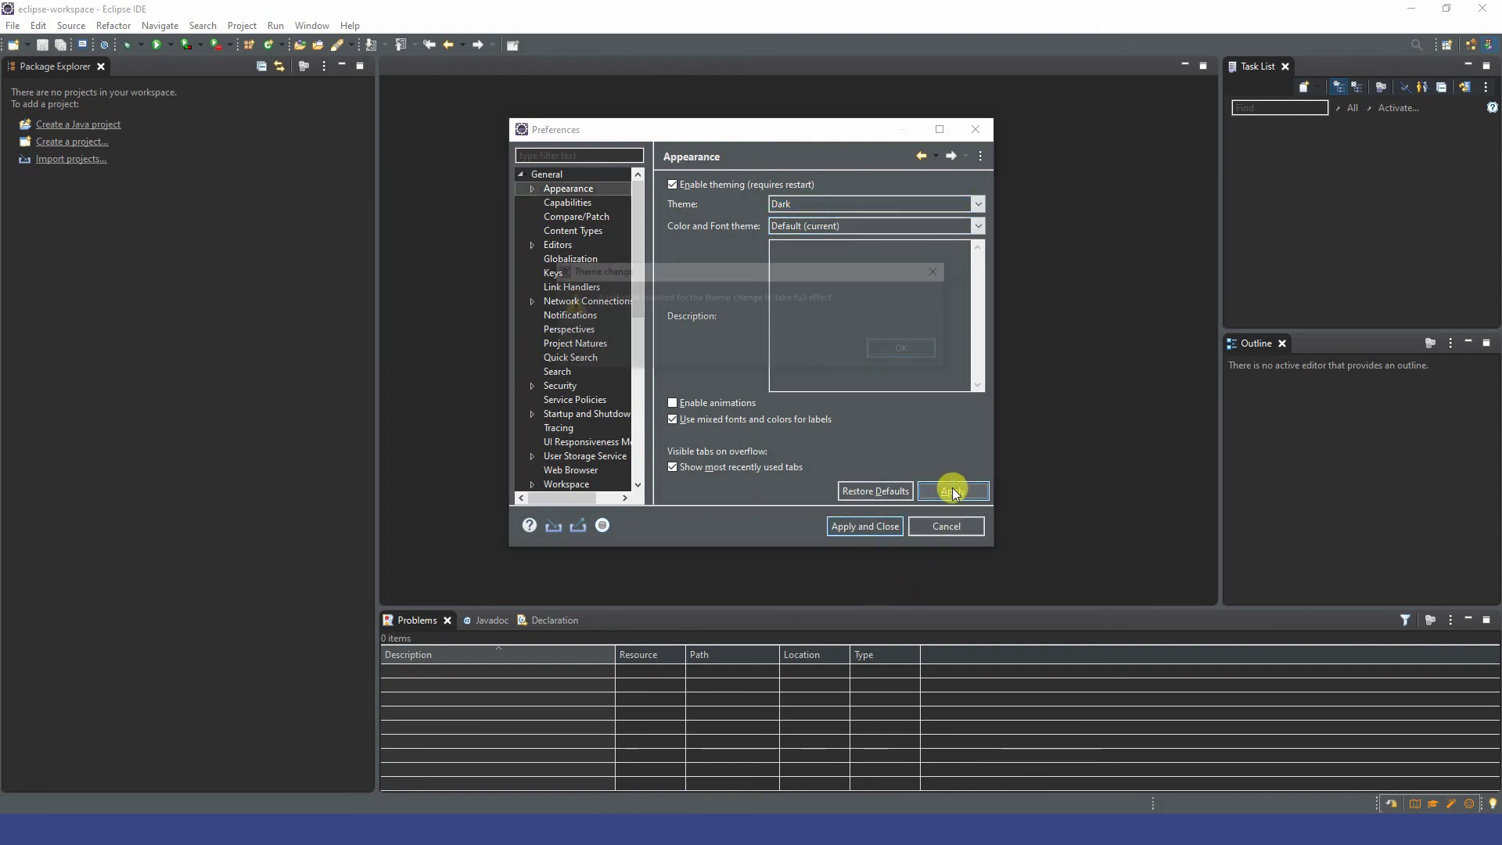
left_click(904, 350)
left_click(880, 525)
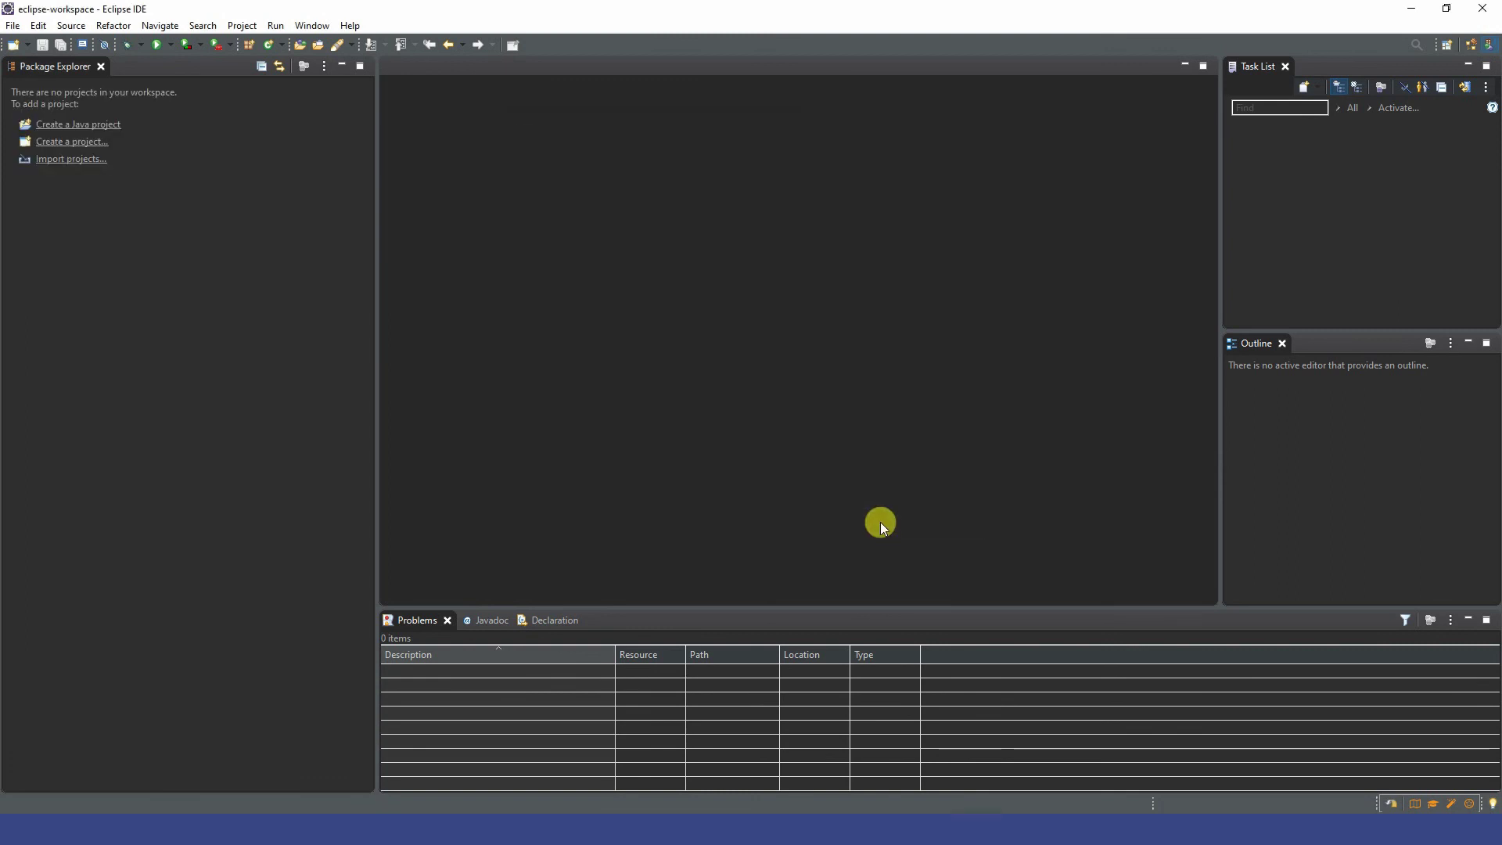
key("alt+Tab")
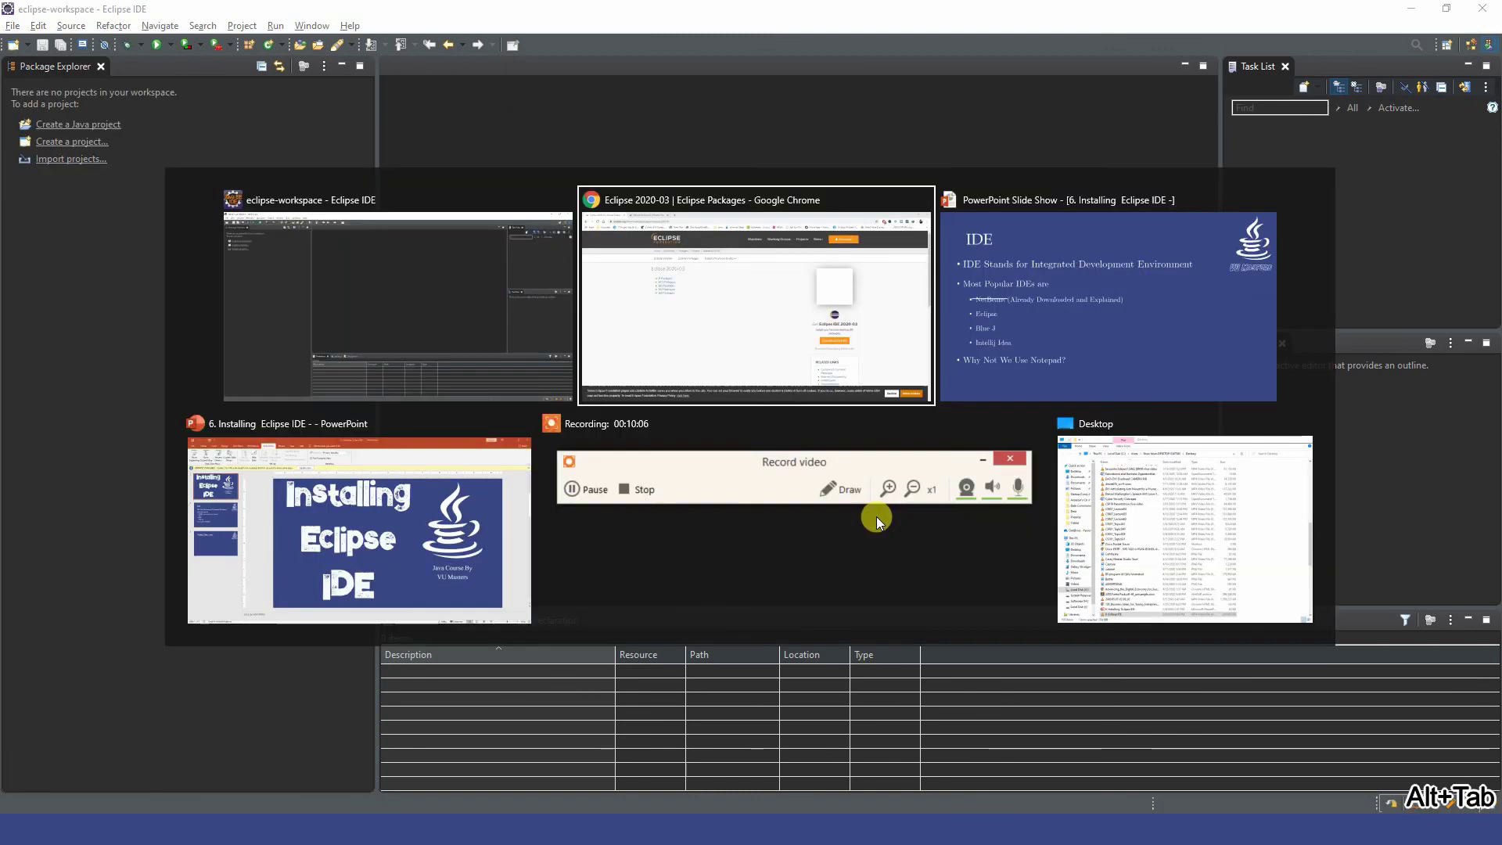